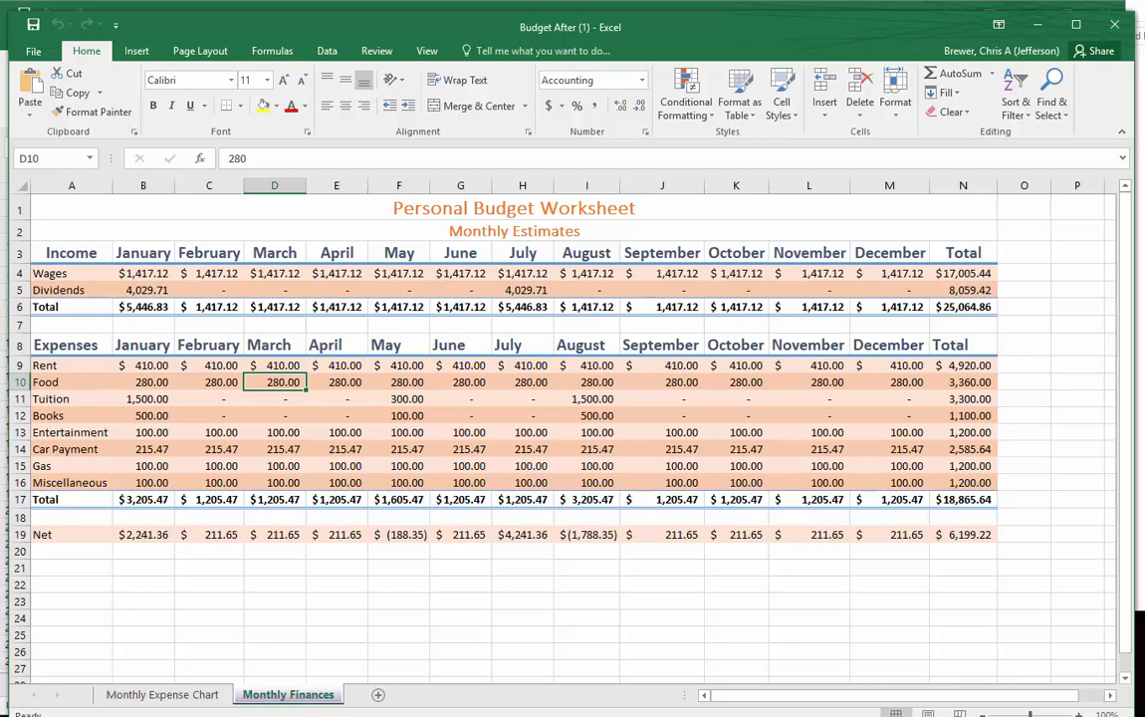
- Compare the unfinished Budget Before workbook with the completed Budget After workbook by moving the front window aside and back
drag(588, 27, 0, 12)
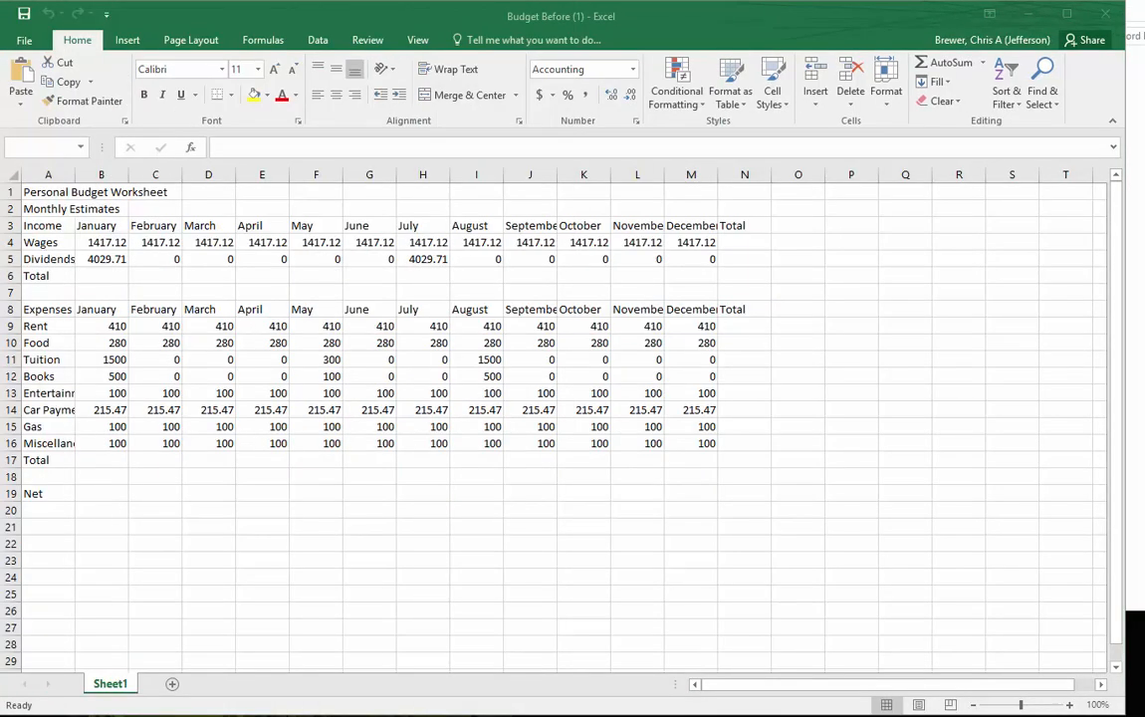
drag(0, 12, 537, 3)
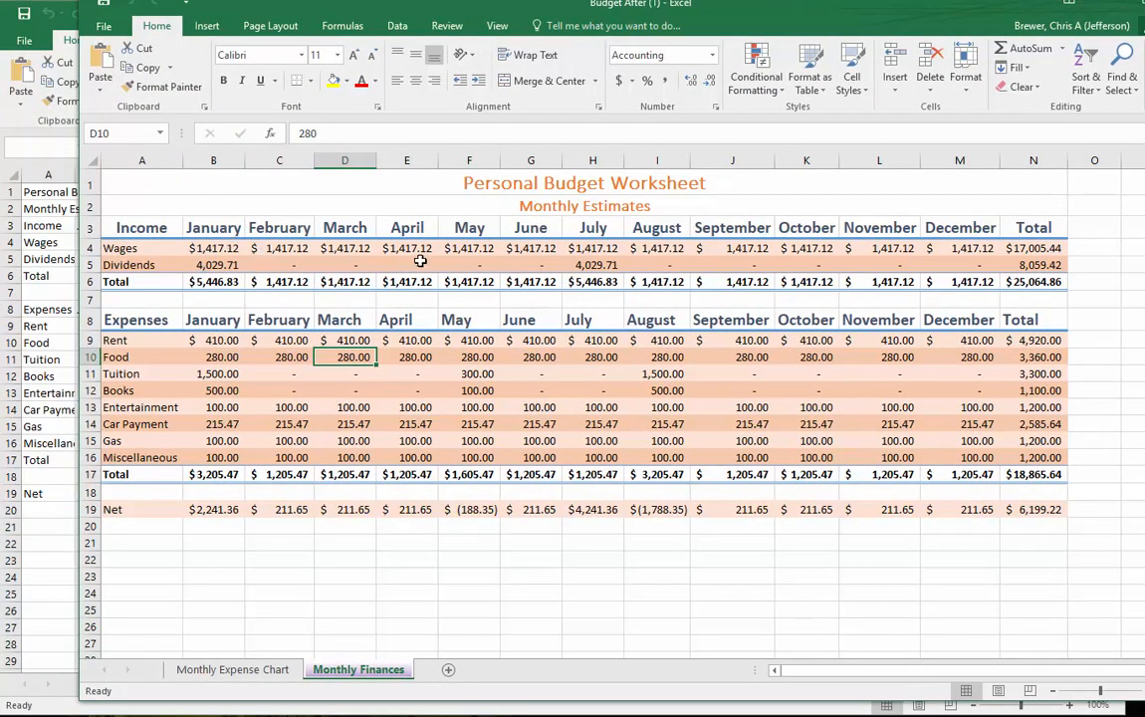
drag(571, 10, 480, 37)
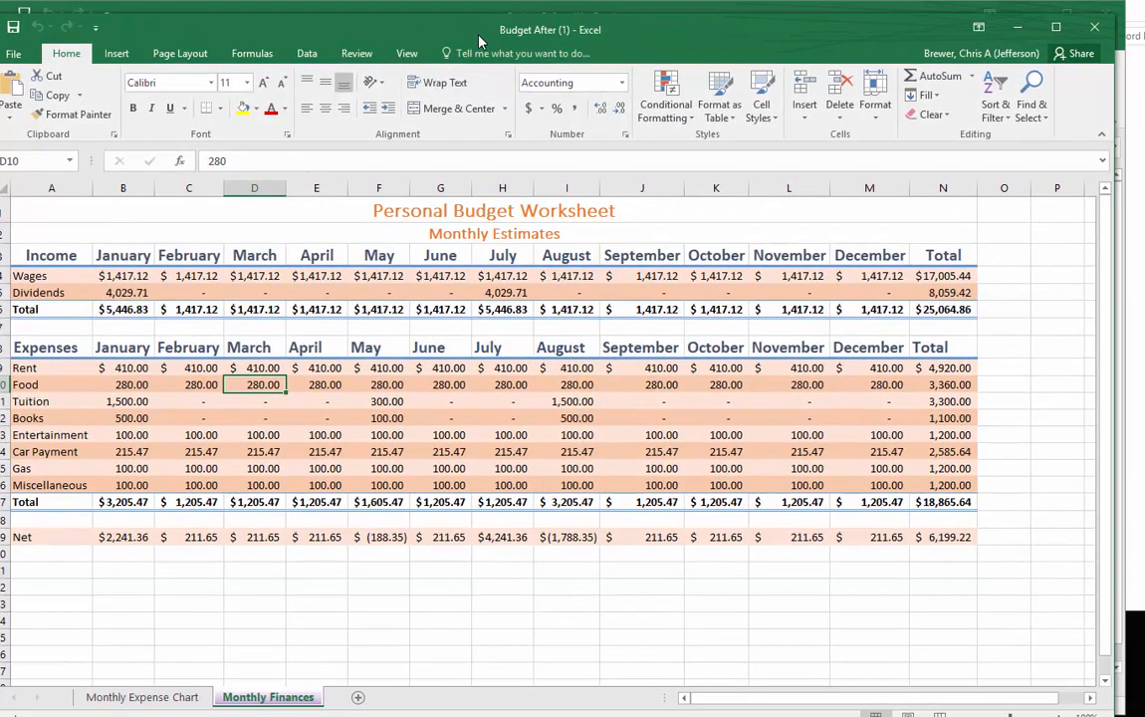
- Examine the Wages, Dividends and Total income rows in Budget After, including the total formulas for January through April
click(43, 278)
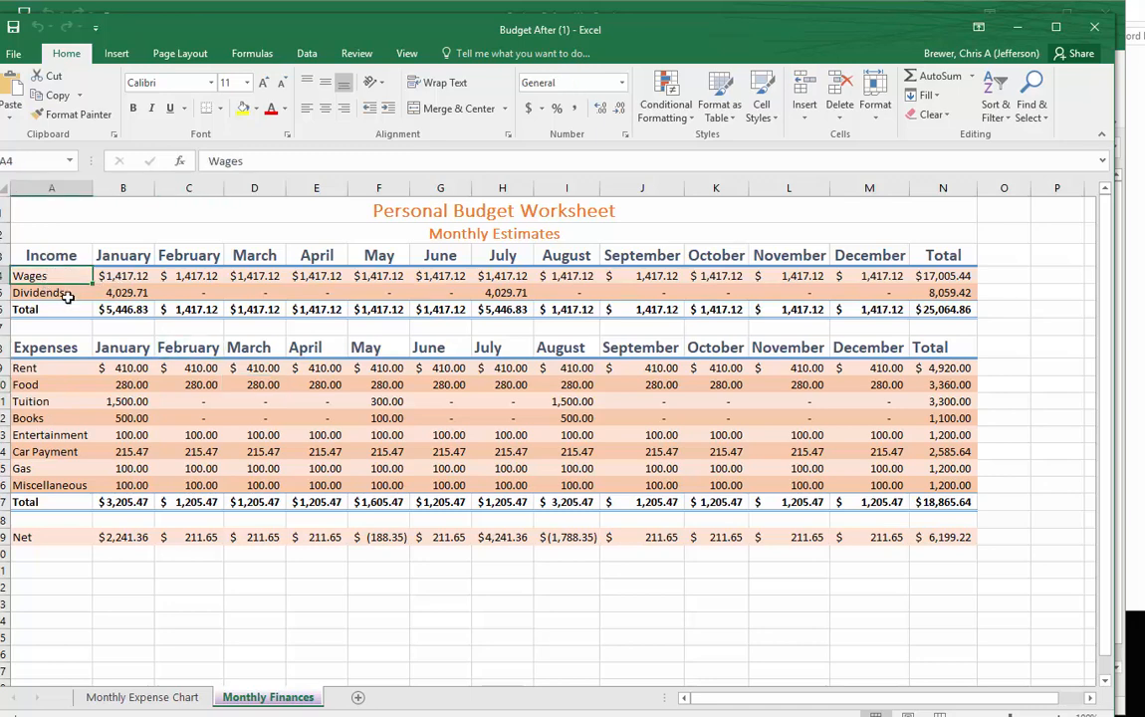
click(70, 293)
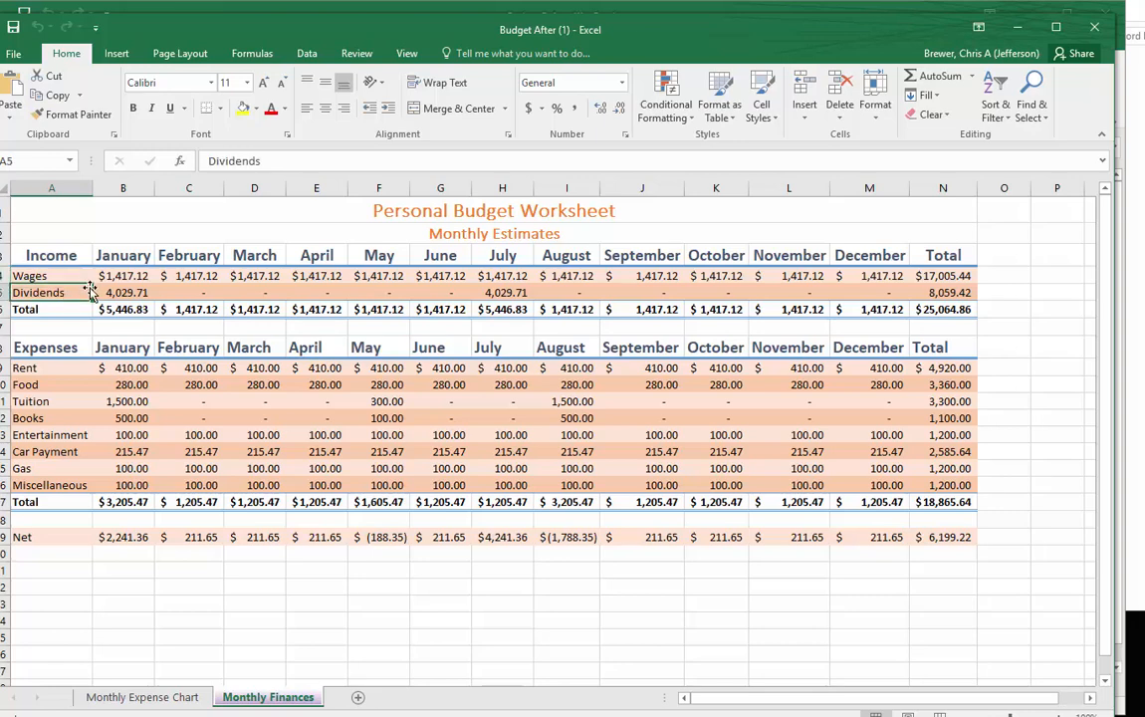
click(30, 310)
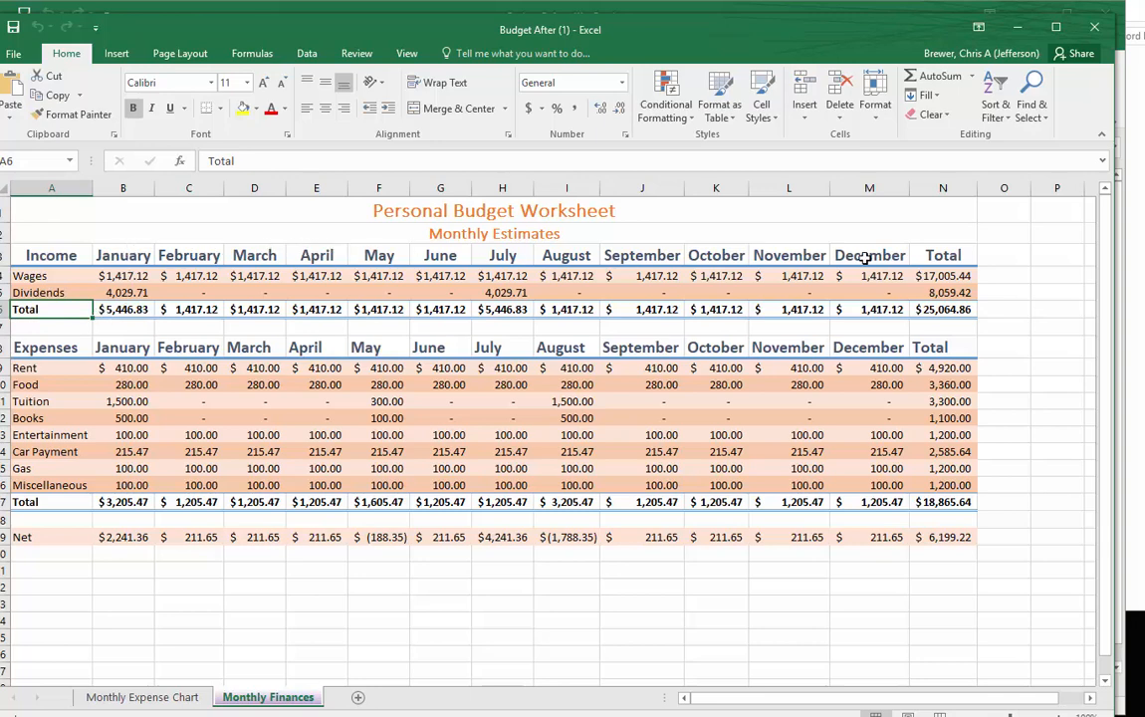
click(121, 309)
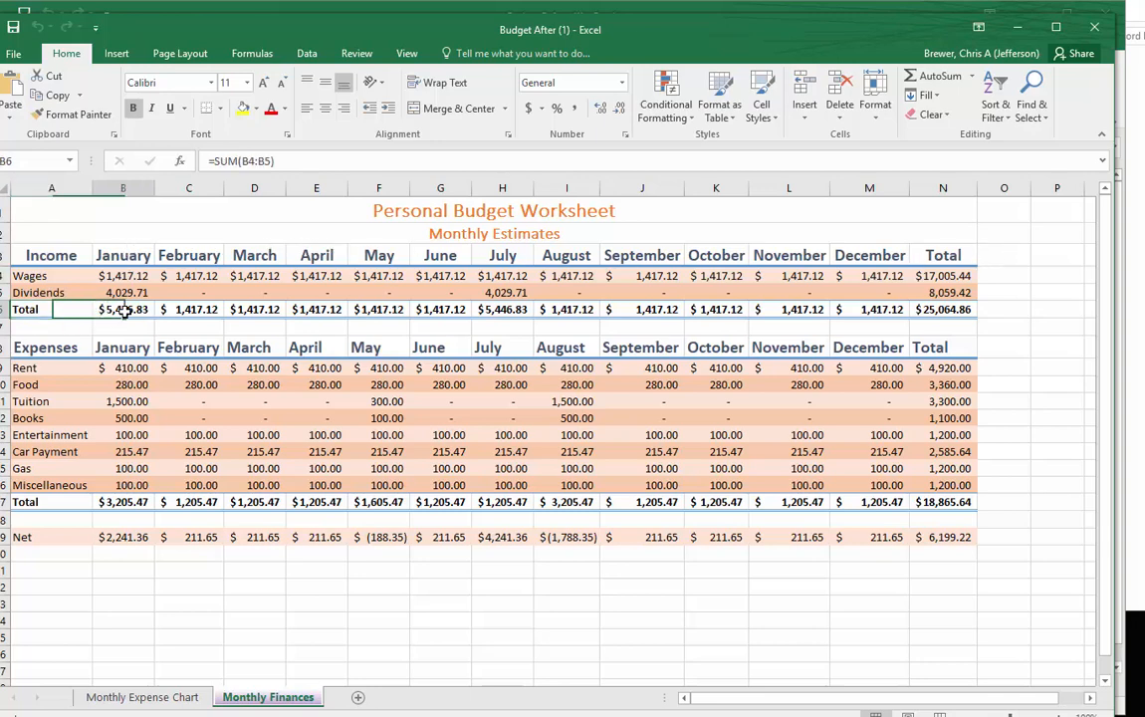
click(194, 309)
click(274, 309)
click(290, 309)
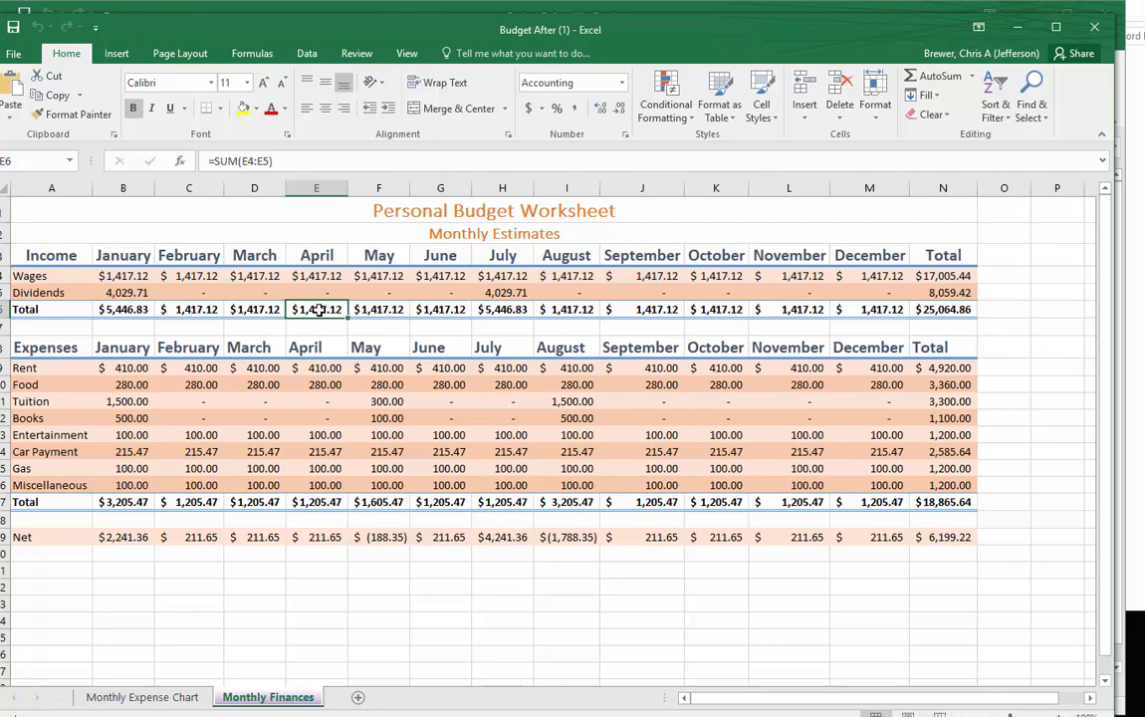
- Examine the expense categories from Rent to Books and the Net row in the Budget After worksheet
click(43, 351)
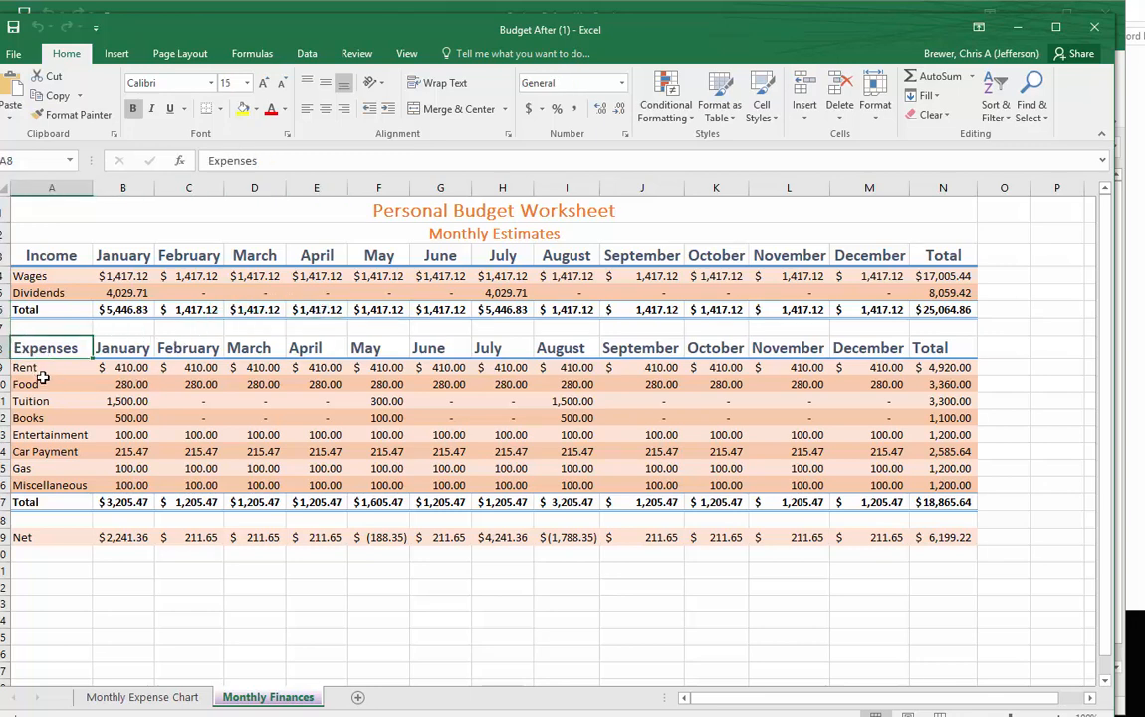
click(41, 368)
click(41, 384)
click(42, 401)
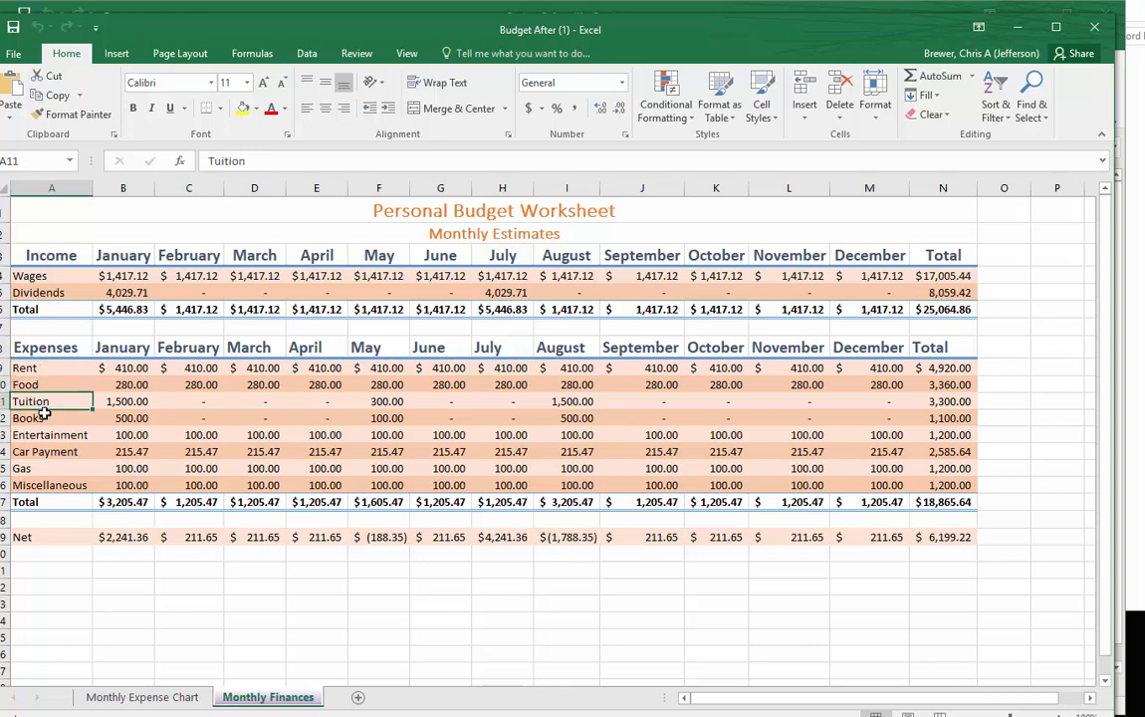
click(45, 417)
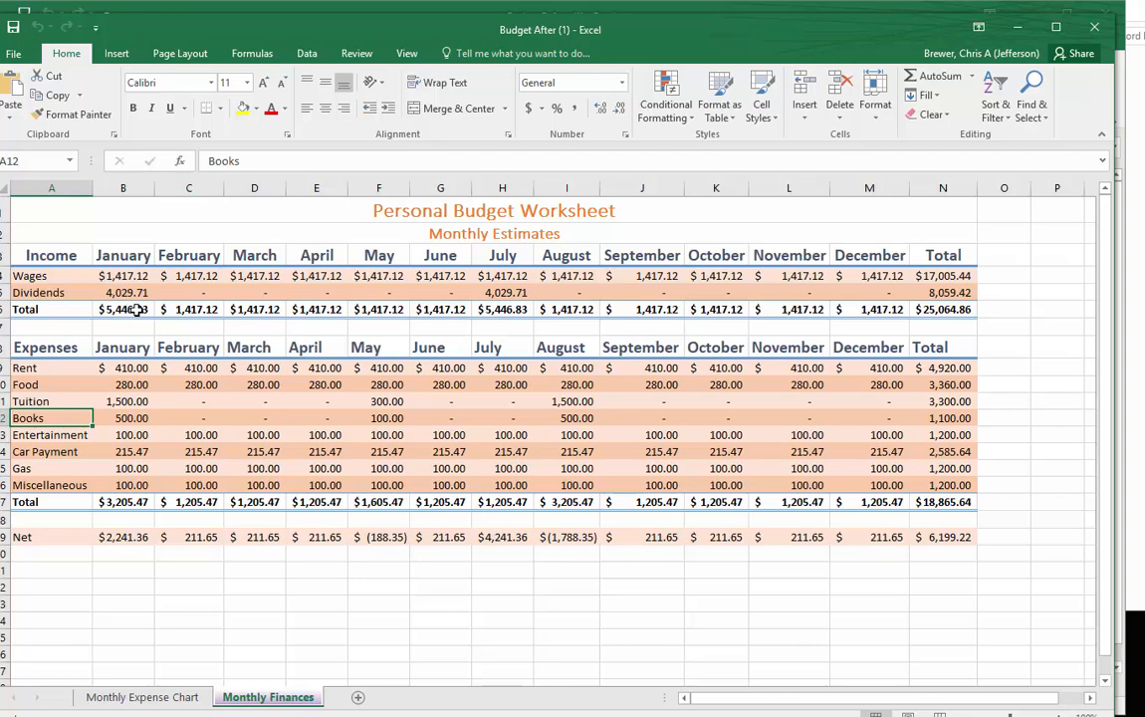
click(4, 536)
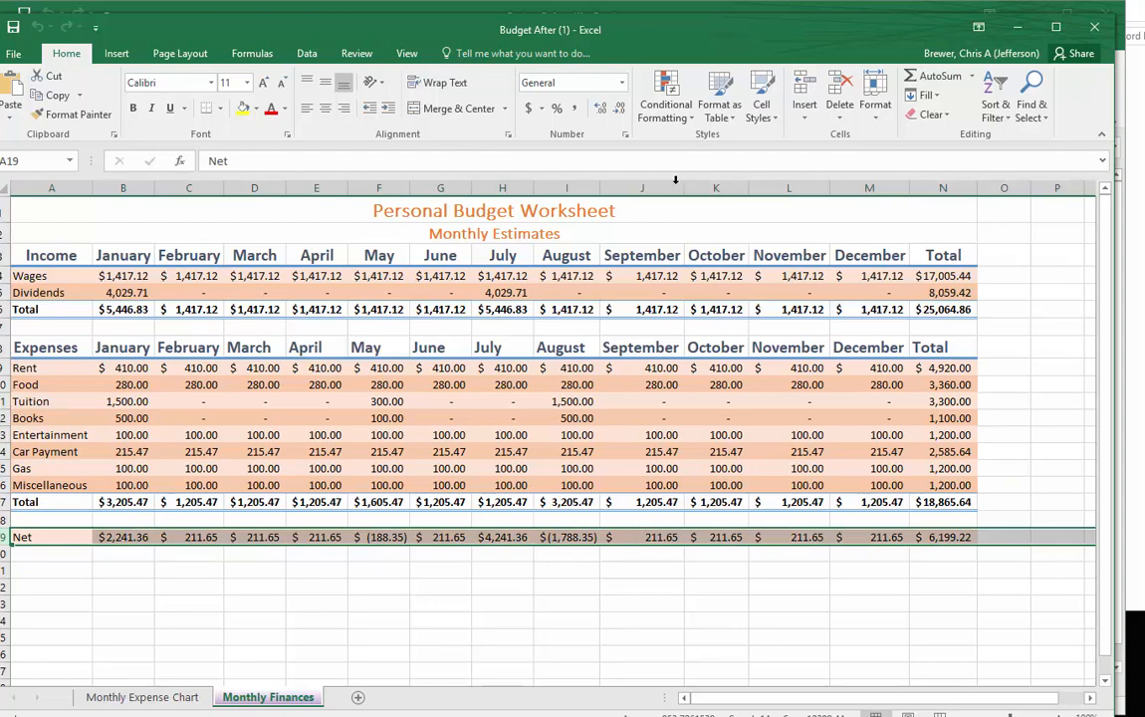
- Switch to the Budget Before workbook and inspect January's Wages and Dividends amounts in B4 and B5
drag(645, 35, 0, 44)
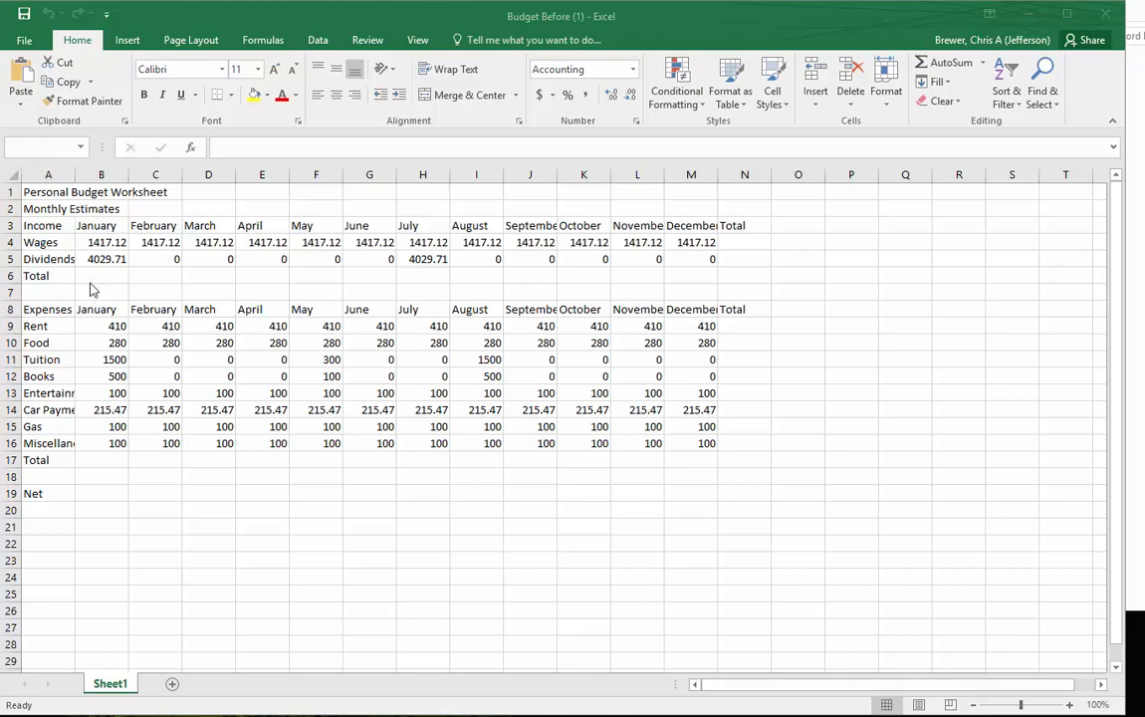
click(110, 243)
click(110, 243)
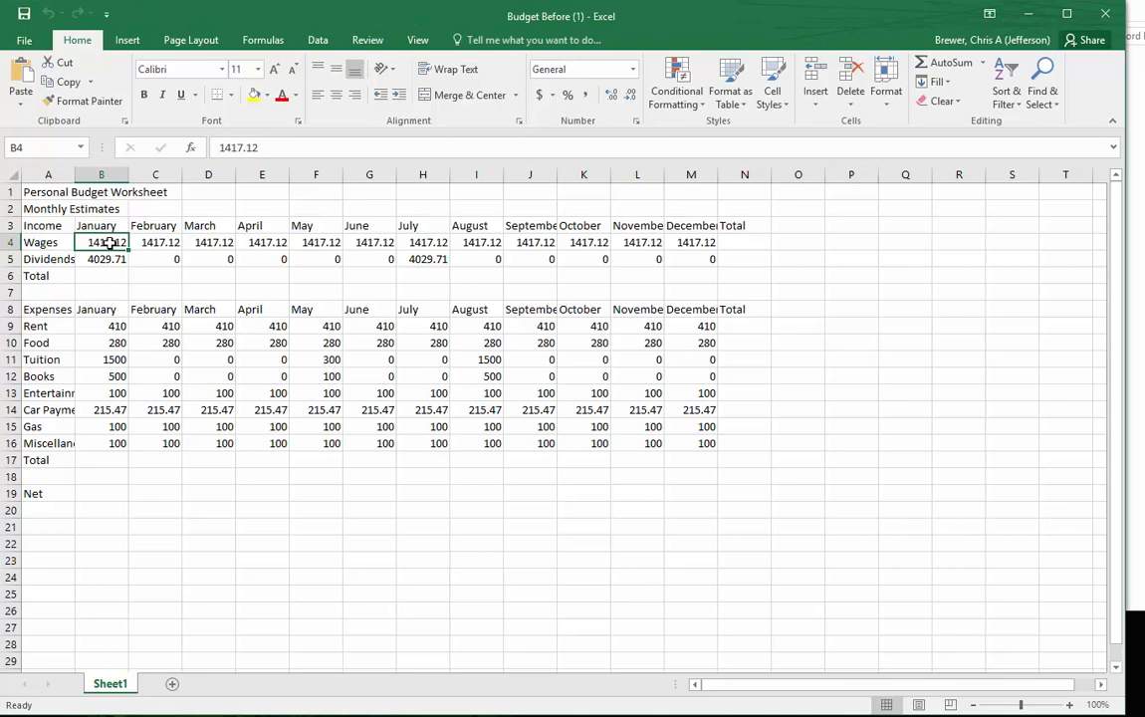
click(90, 255)
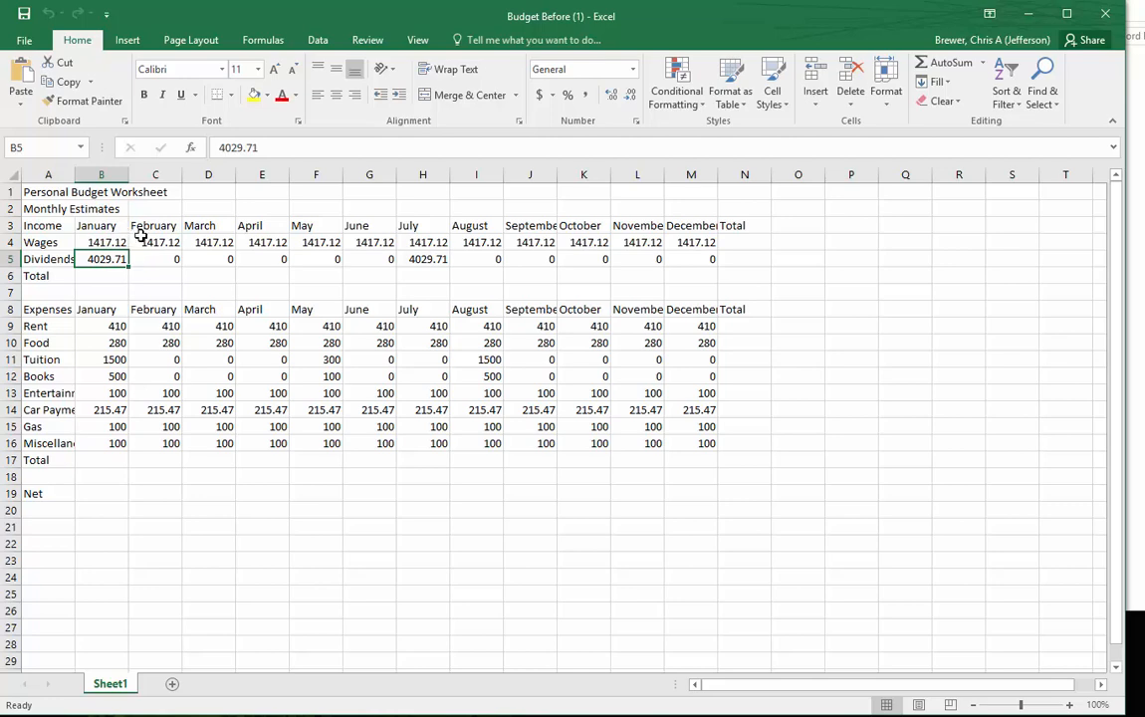
click(95, 238)
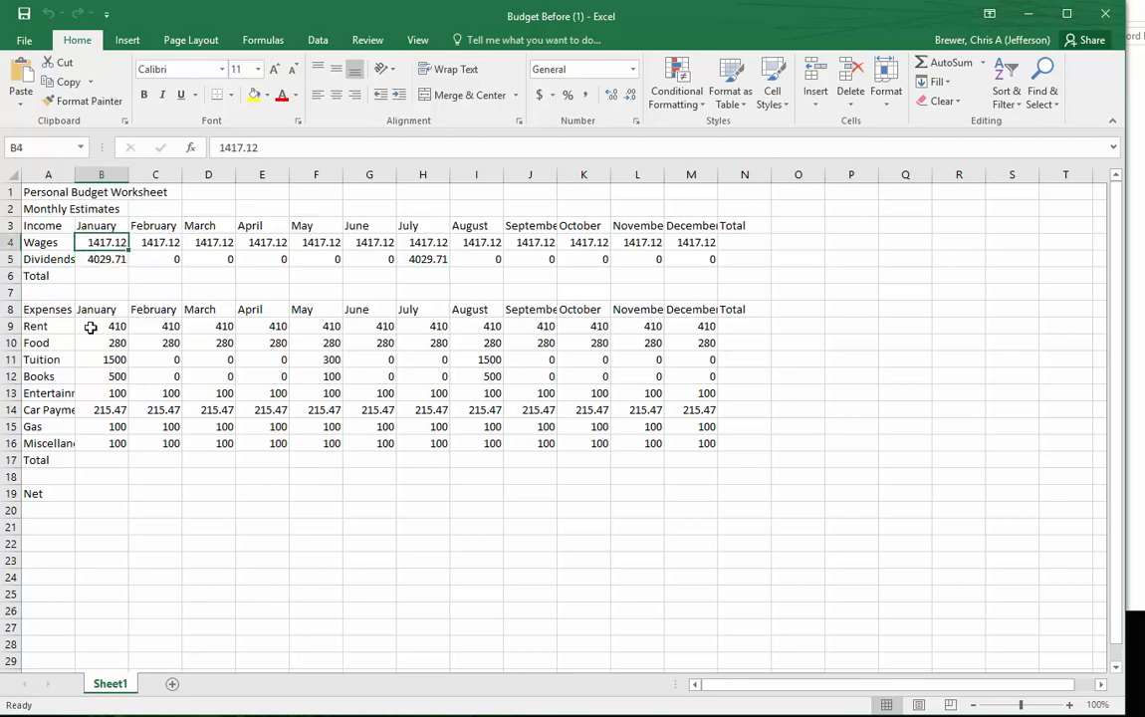
click(115, 255)
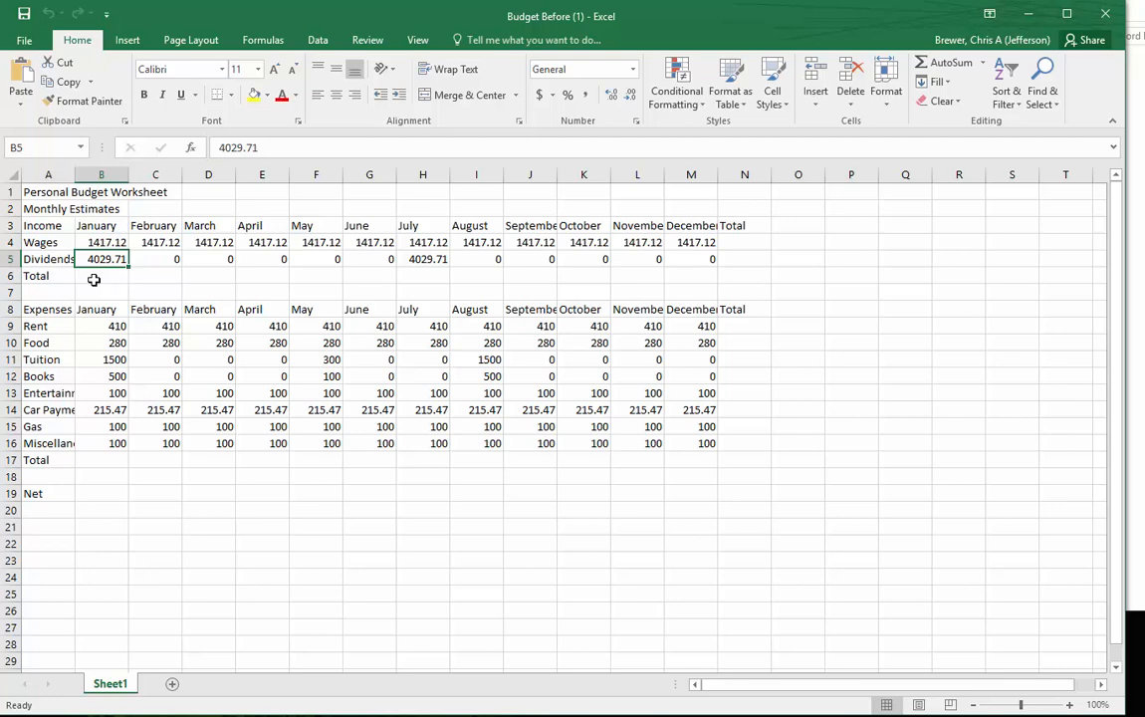
- Total January's income in B6 with the formula =B4+B5, and fill it across the Total row through December in M6
click(94, 277)
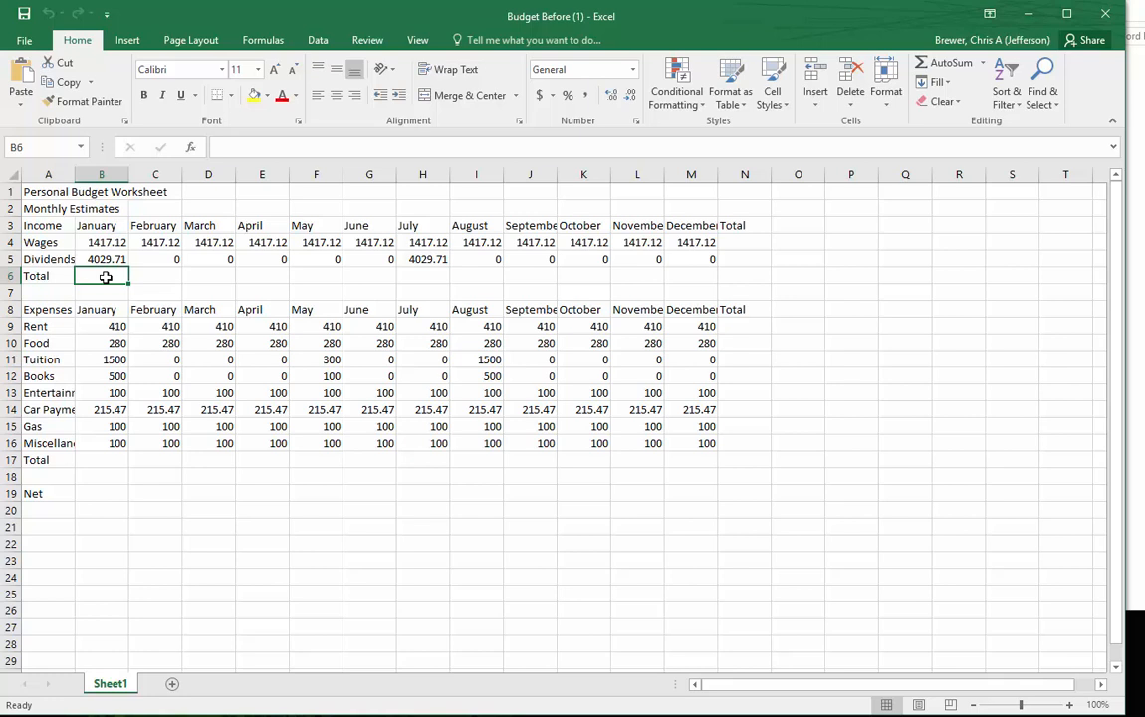
text(=)
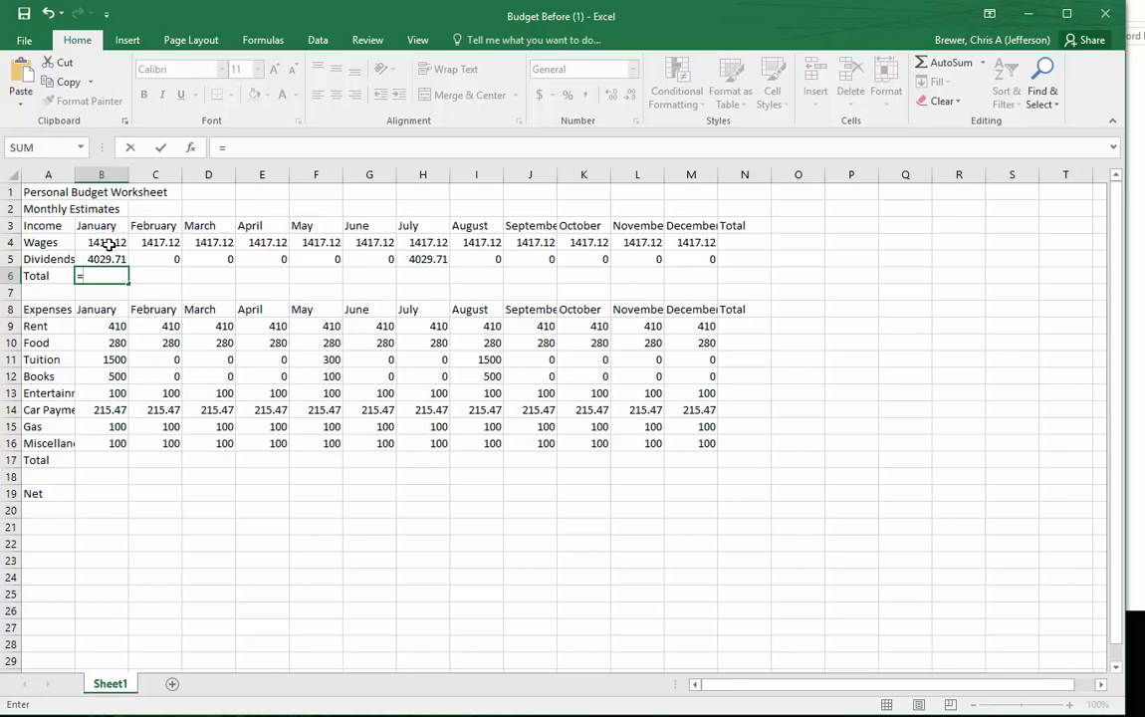
click(107, 244)
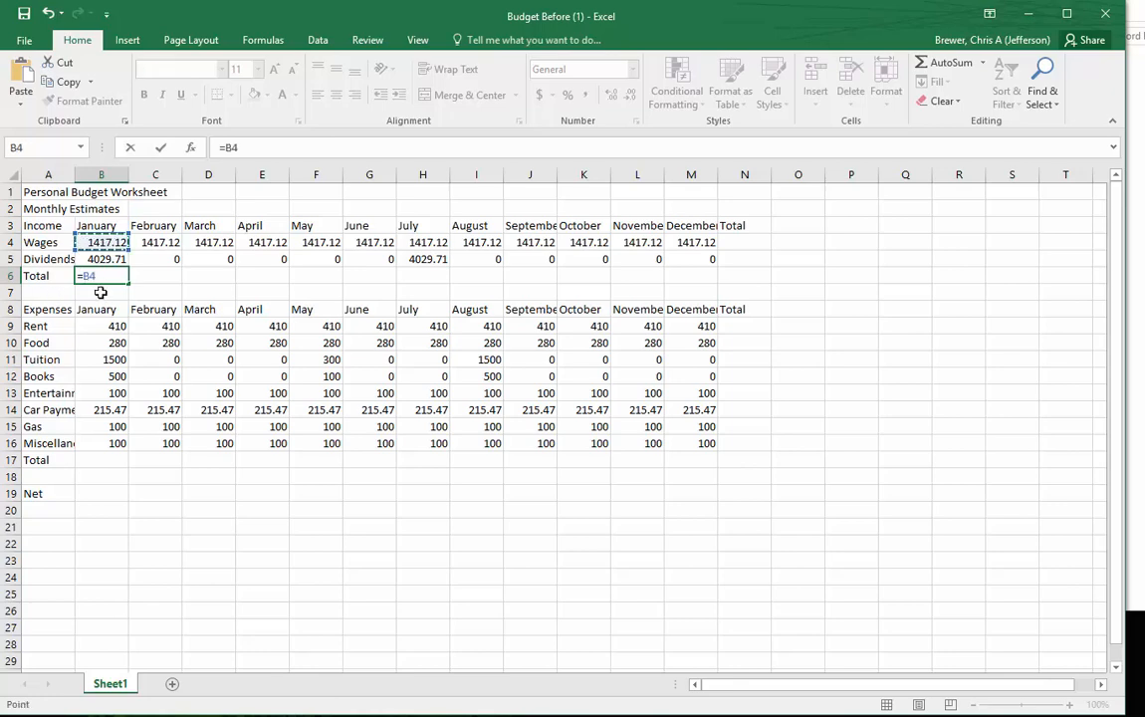
text(++)
click(104, 258)
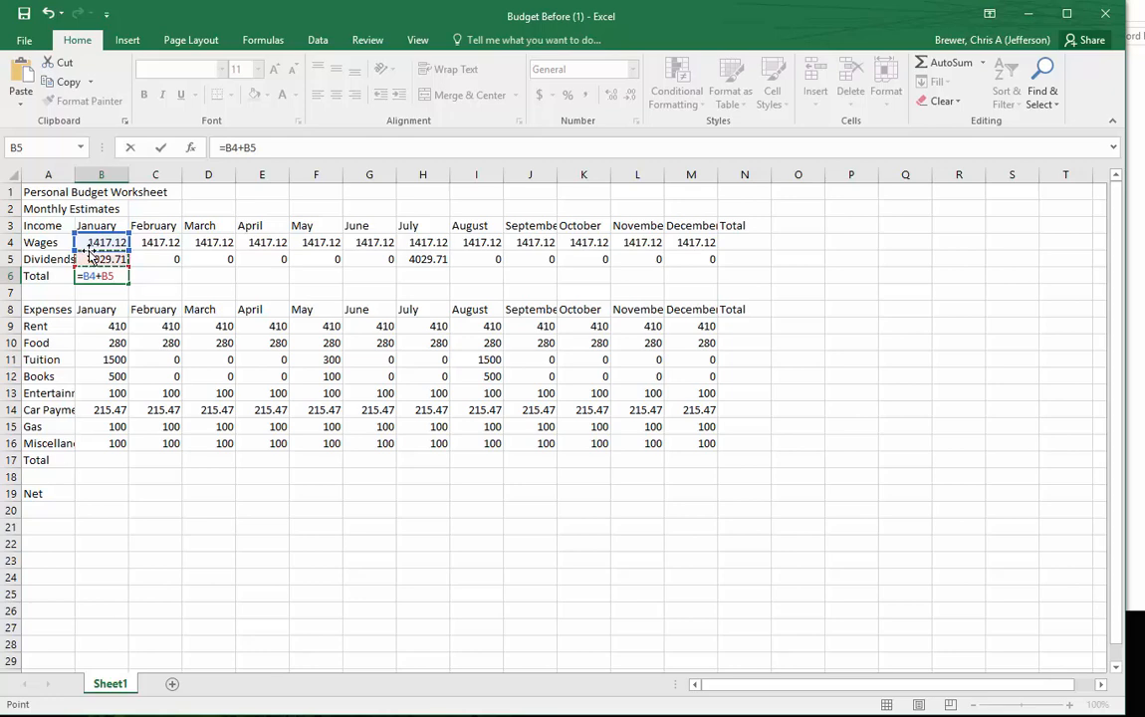
key(Return)
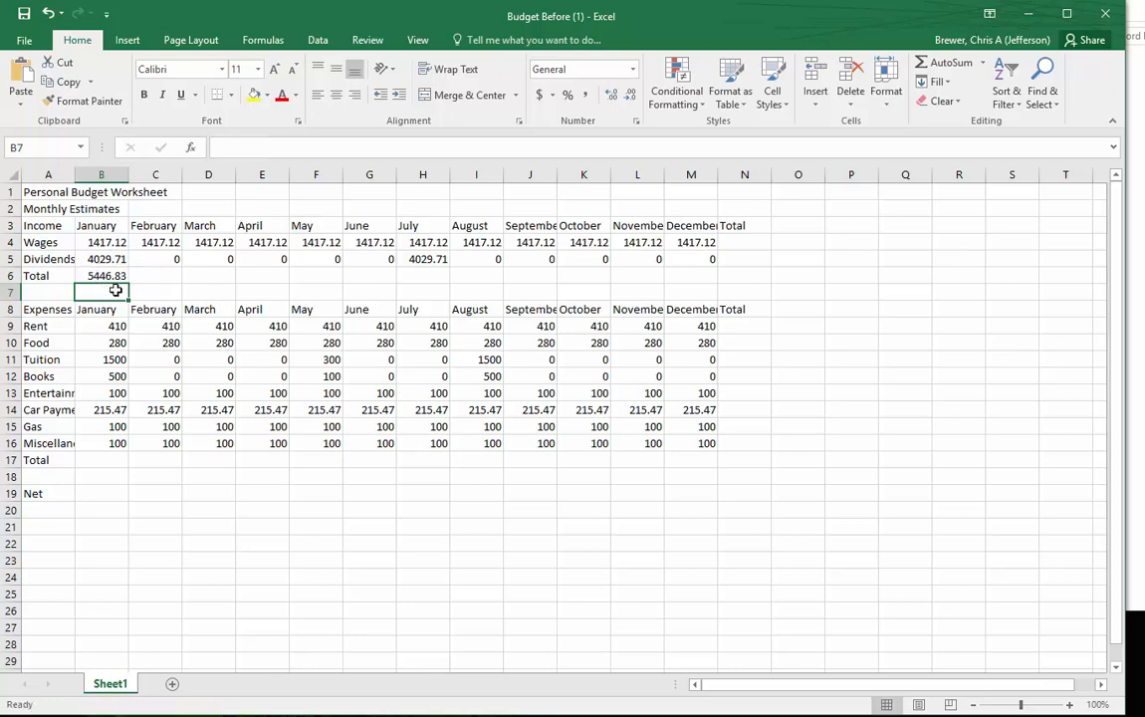
click(108, 275)
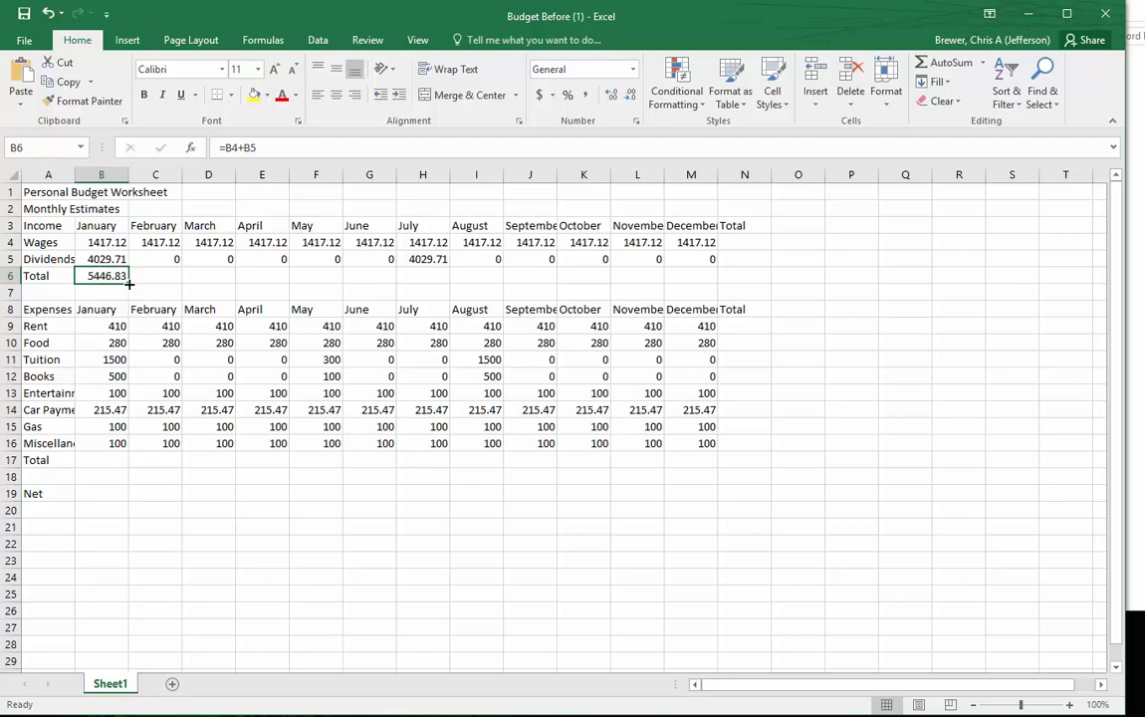
drag(128, 284, 703, 308)
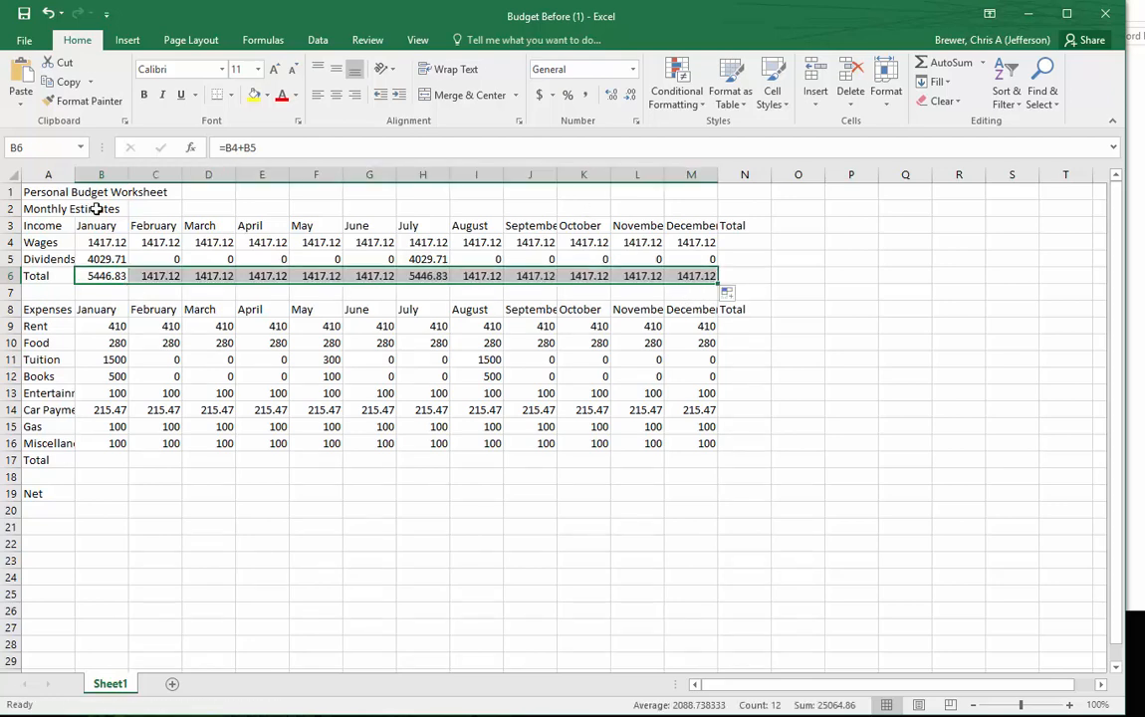
- Inspect the income total formulas for January, February and March to compare their cell references
click(96, 242)
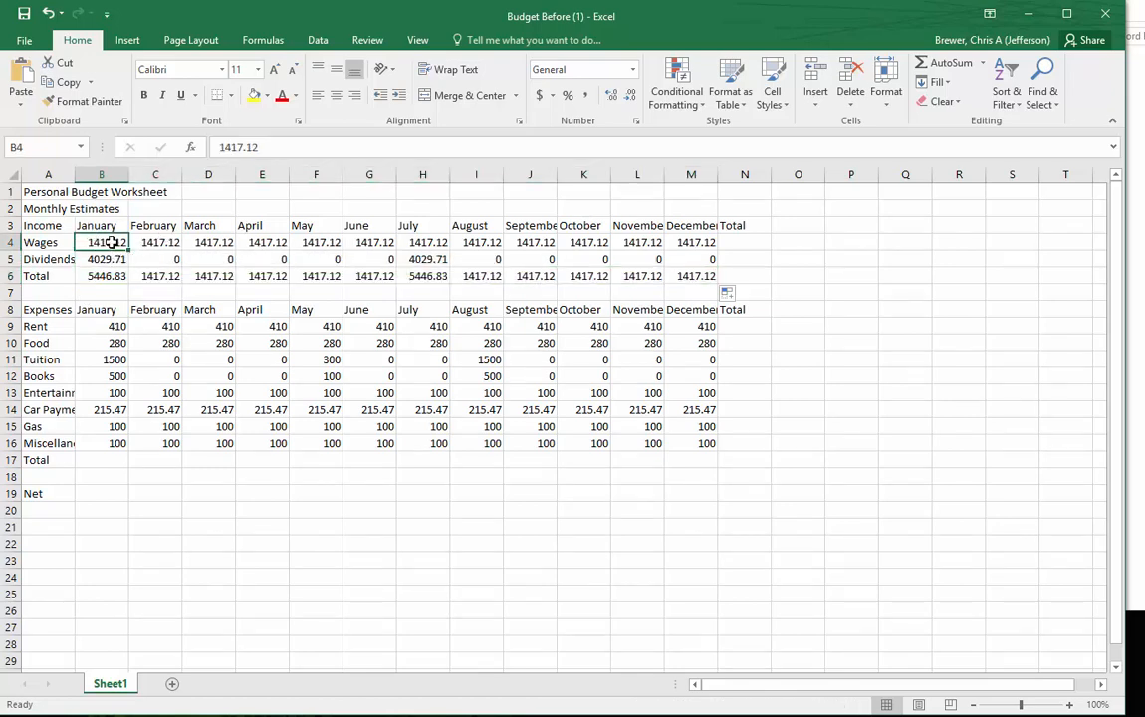
click(114, 279)
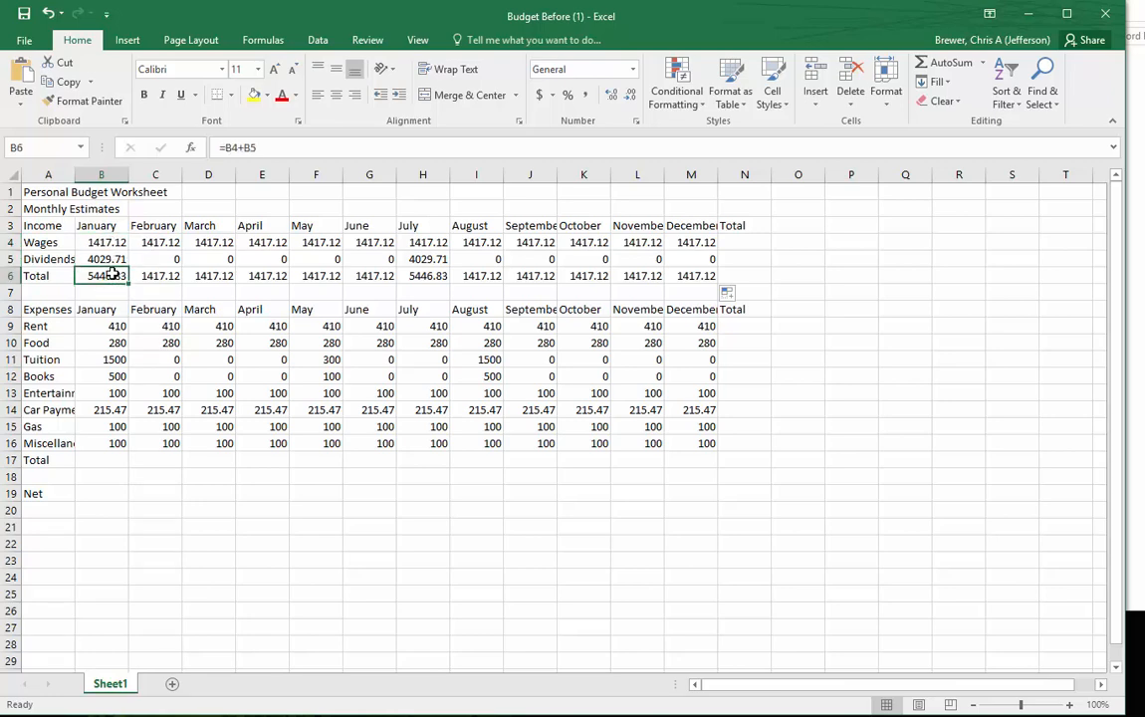
double_click(114, 274)
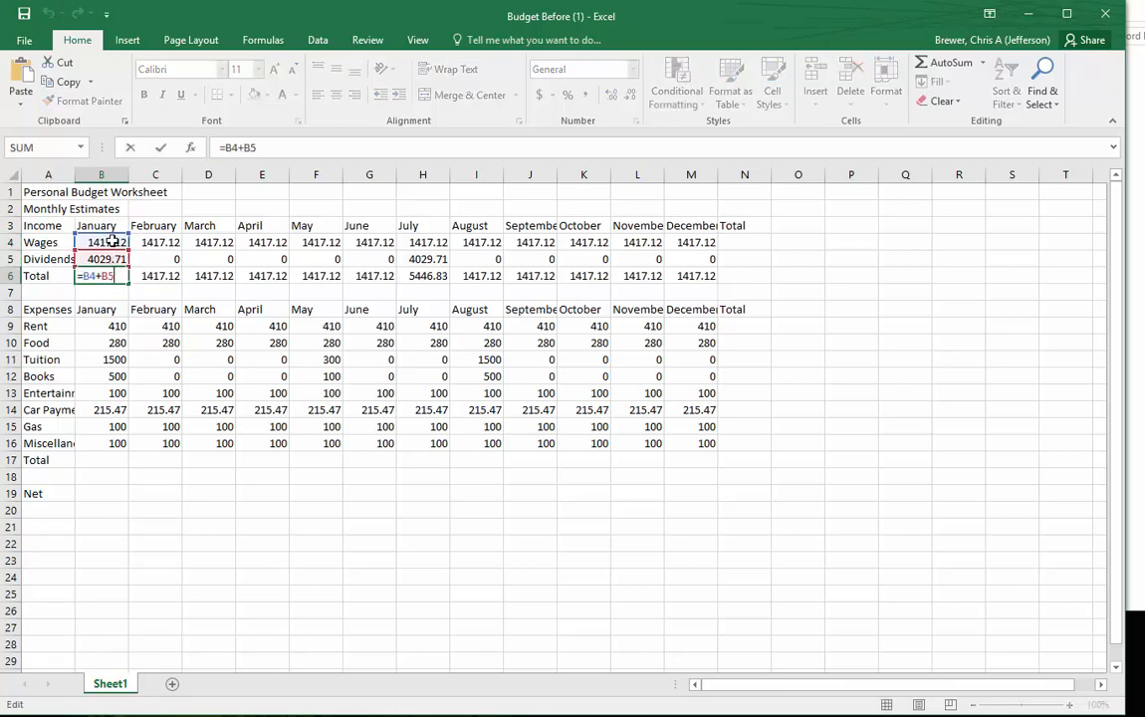
key(Escape)
click(165, 276)
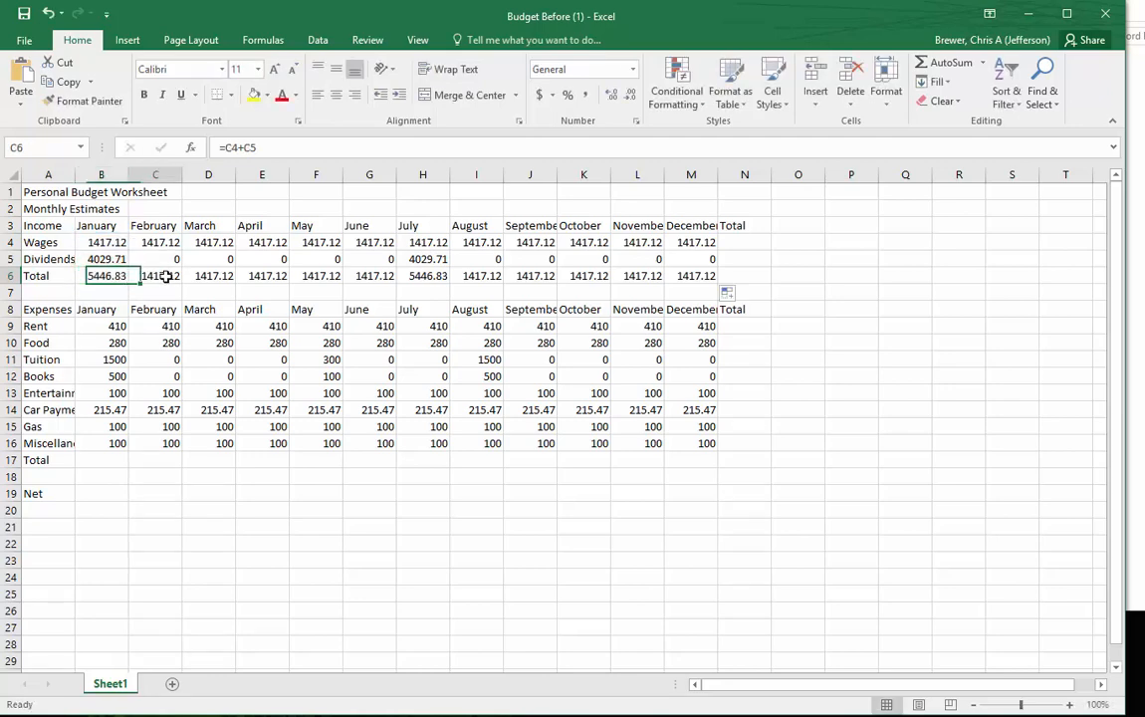
double_click(166, 276)
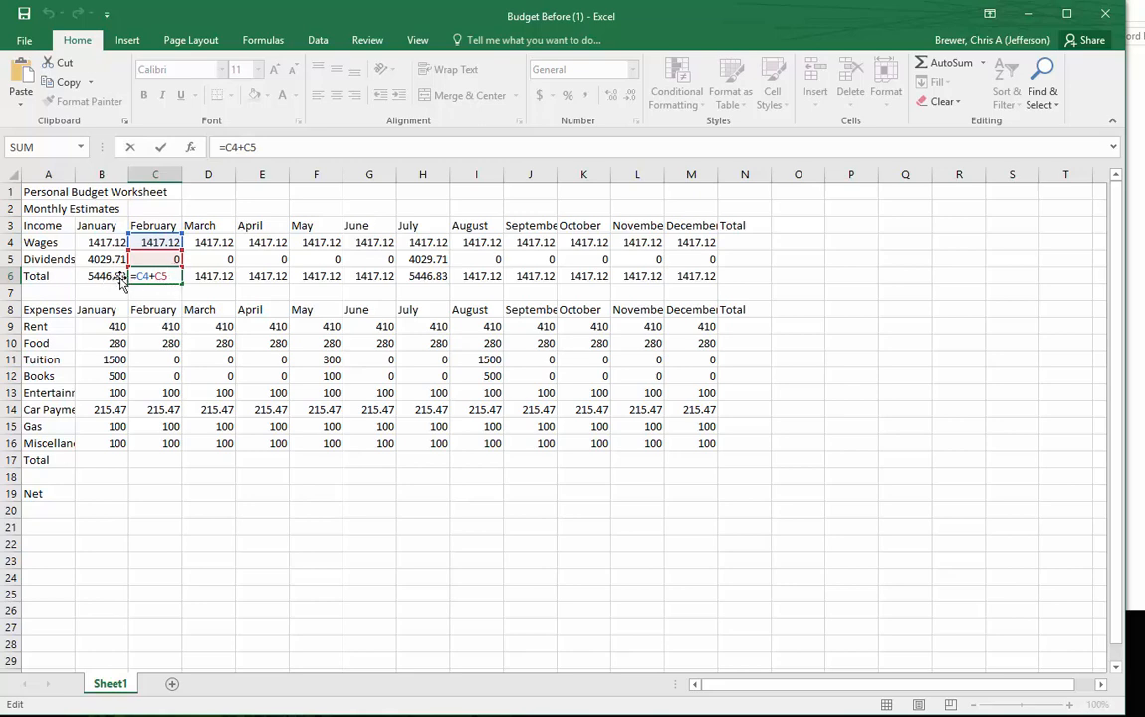
click(91, 274)
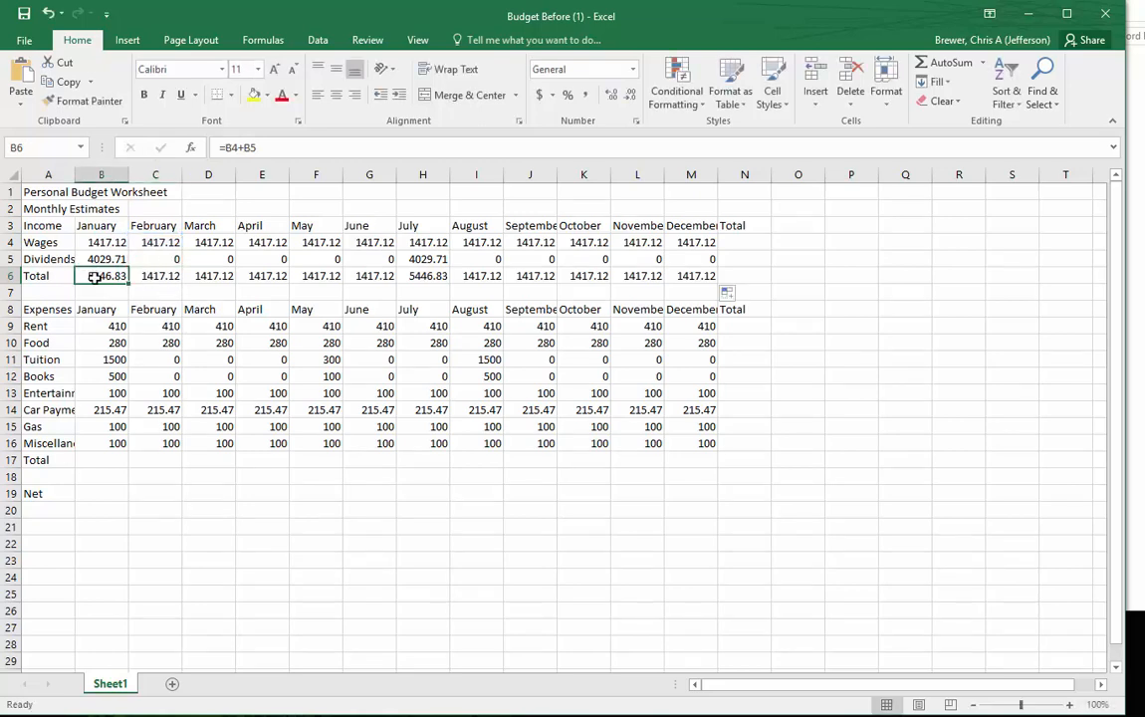
double_click(95, 275)
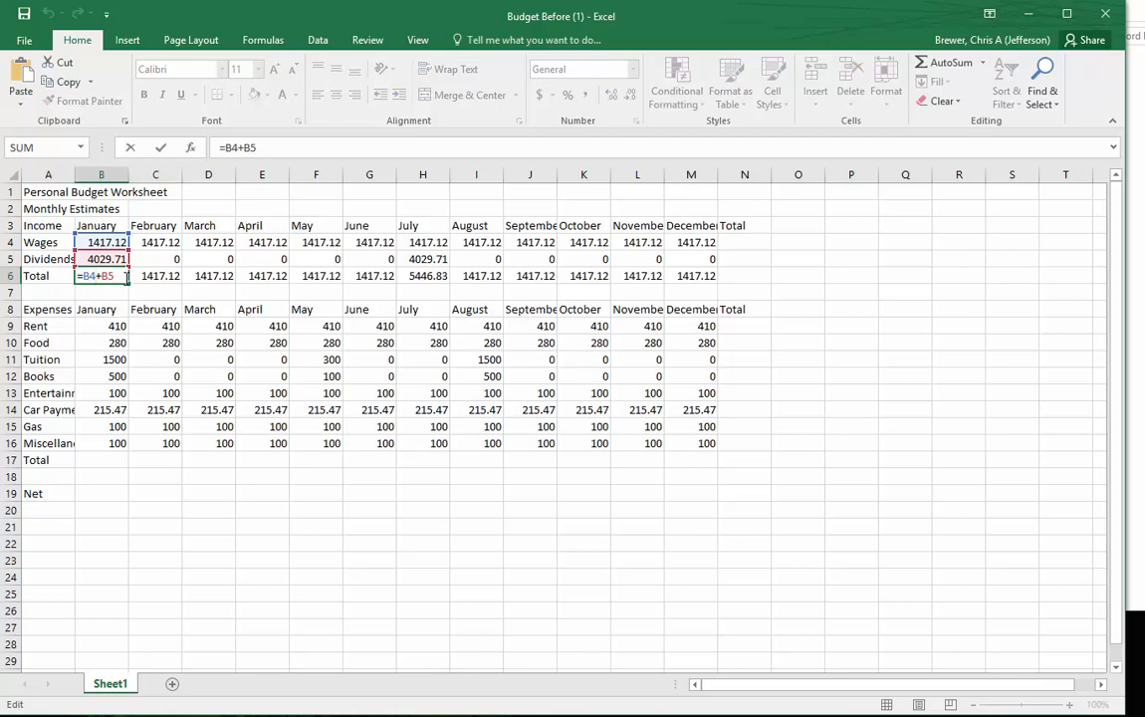
click(218, 278)
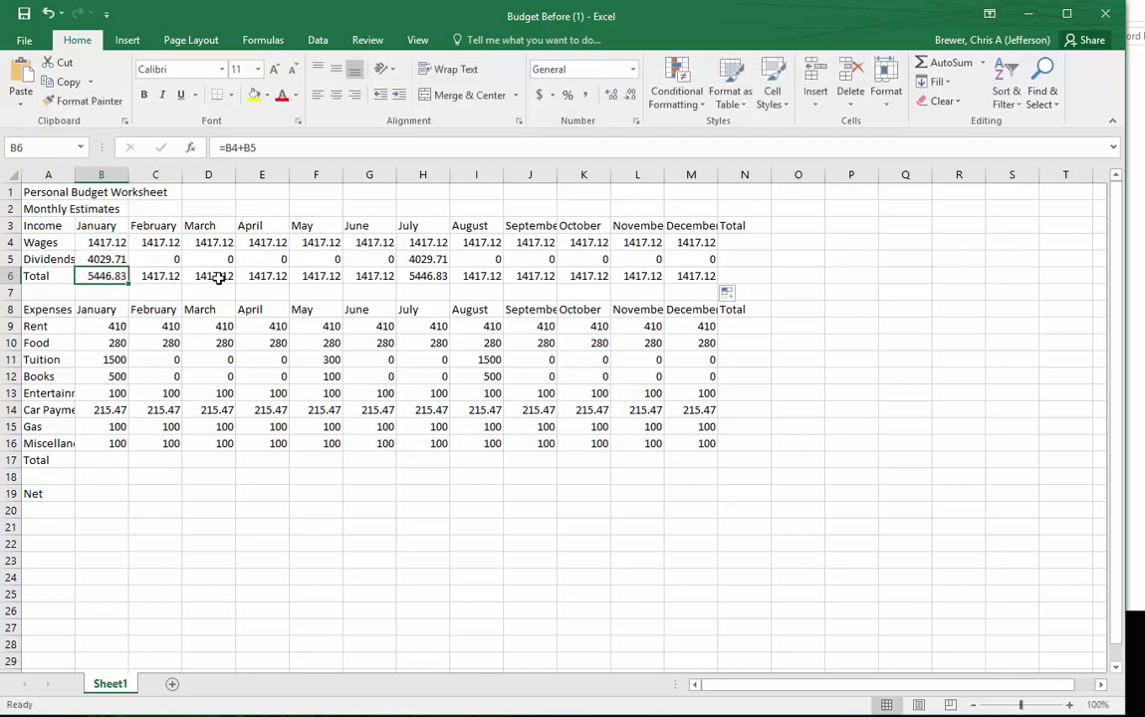
double_click(218, 279)
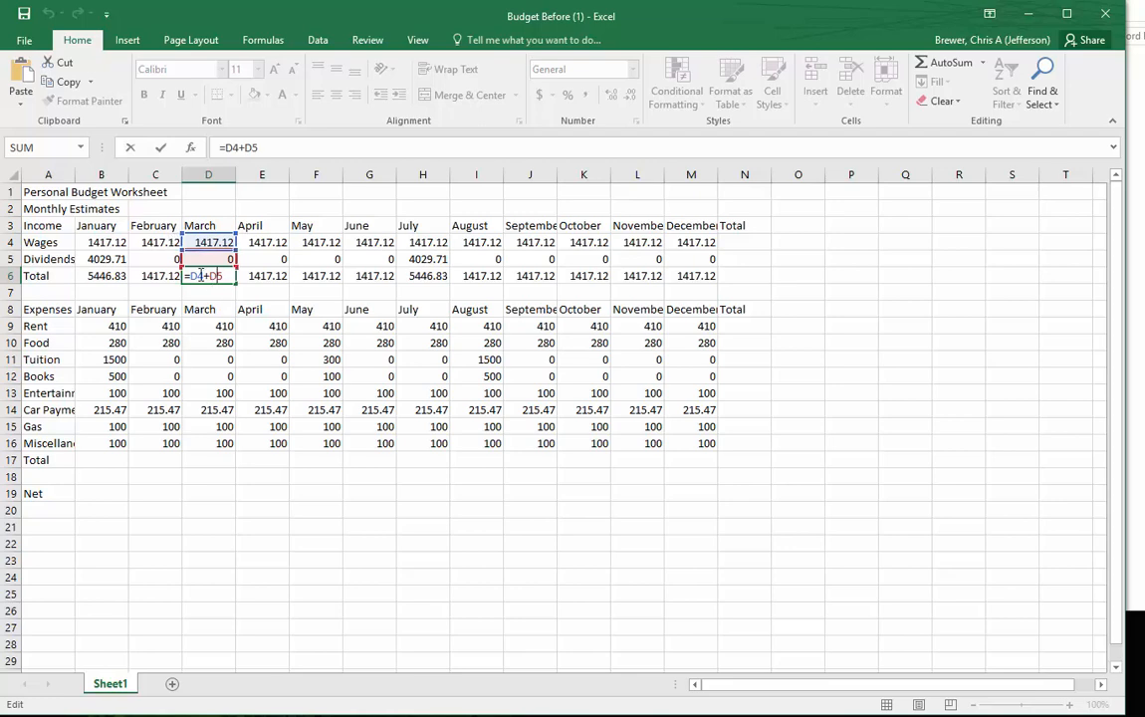
key(Escape)
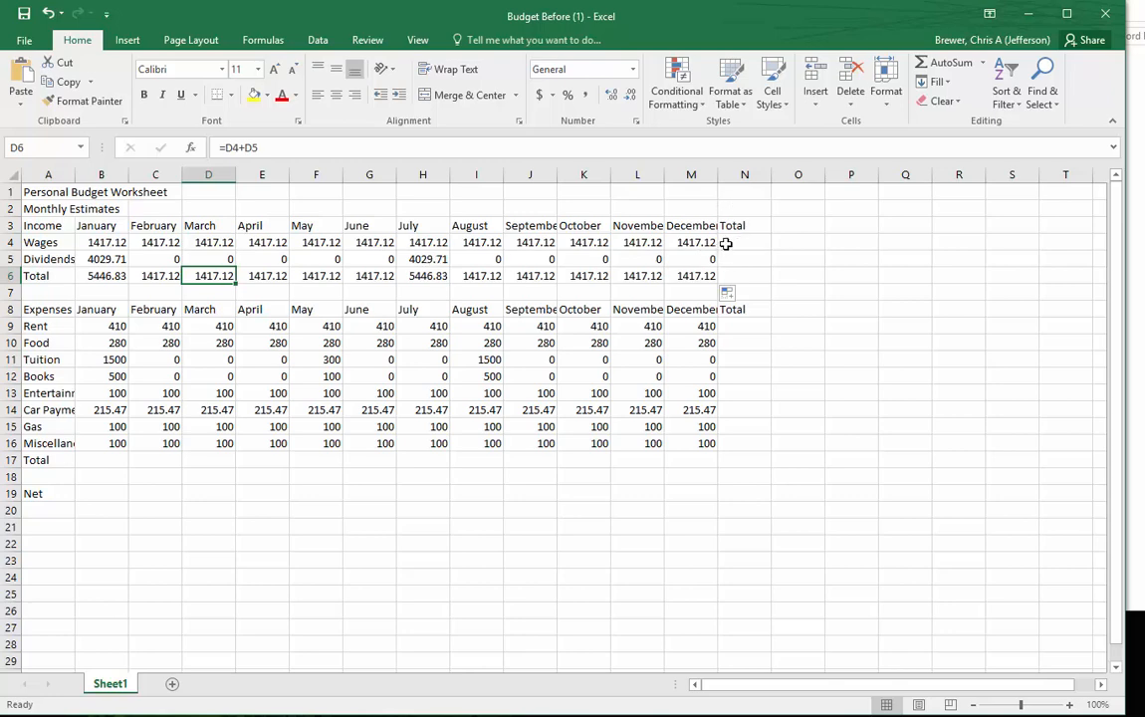
click(102, 461)
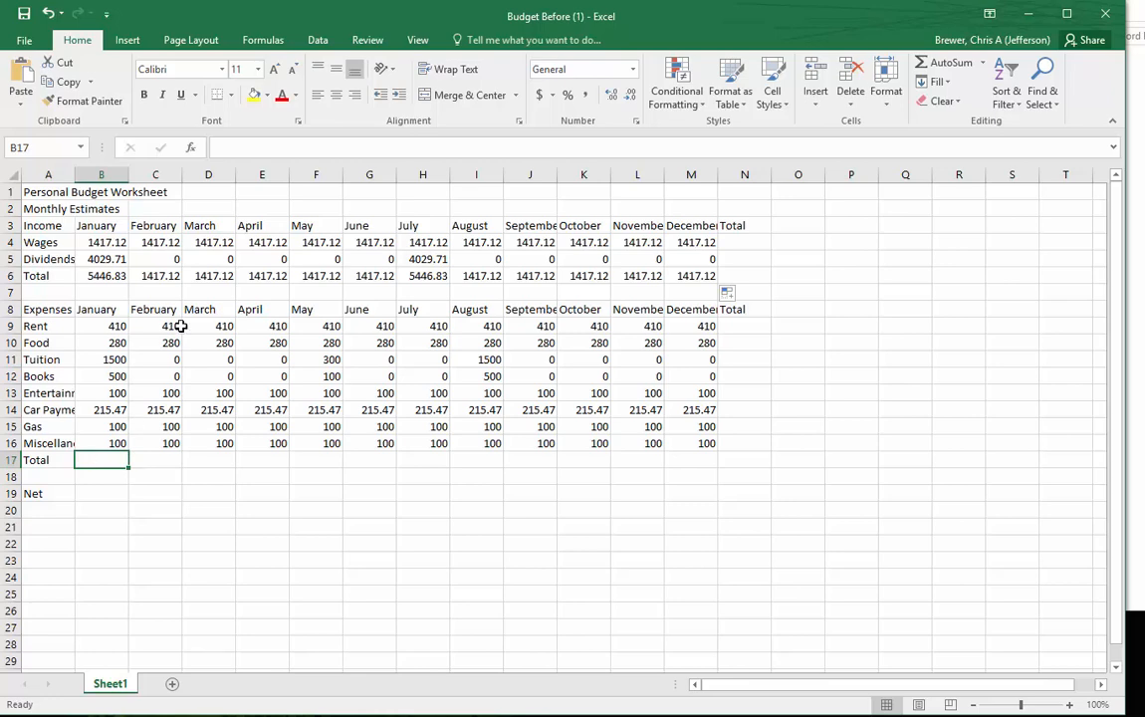
text(=)
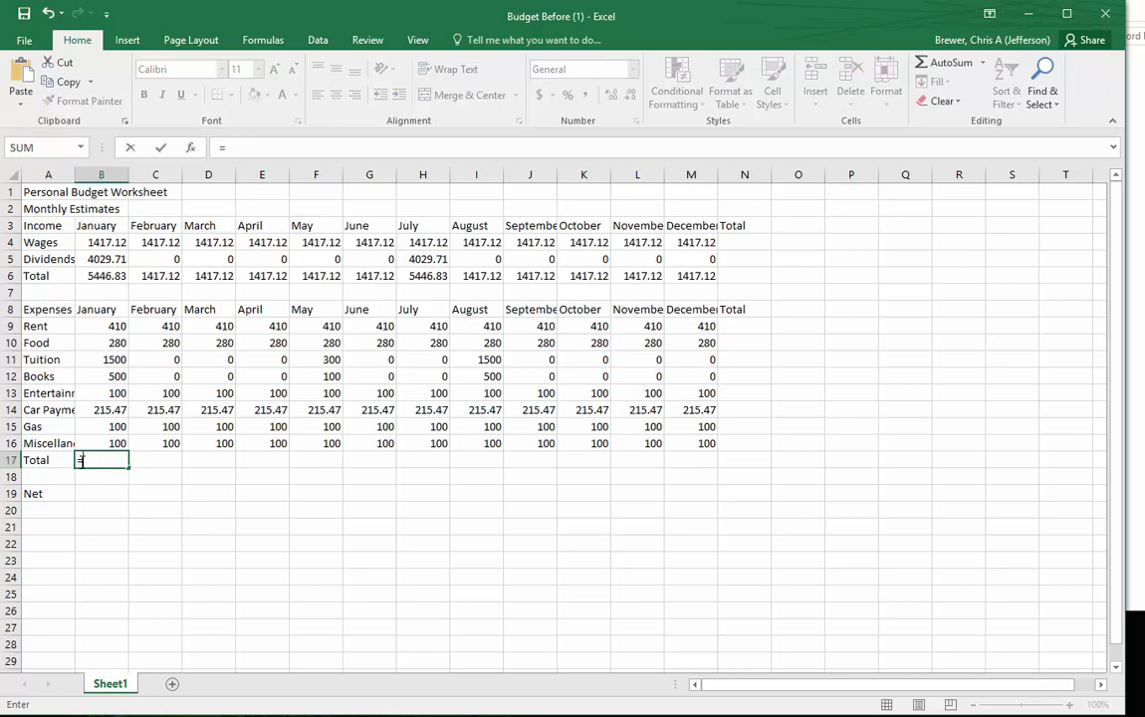
click(118, 327)
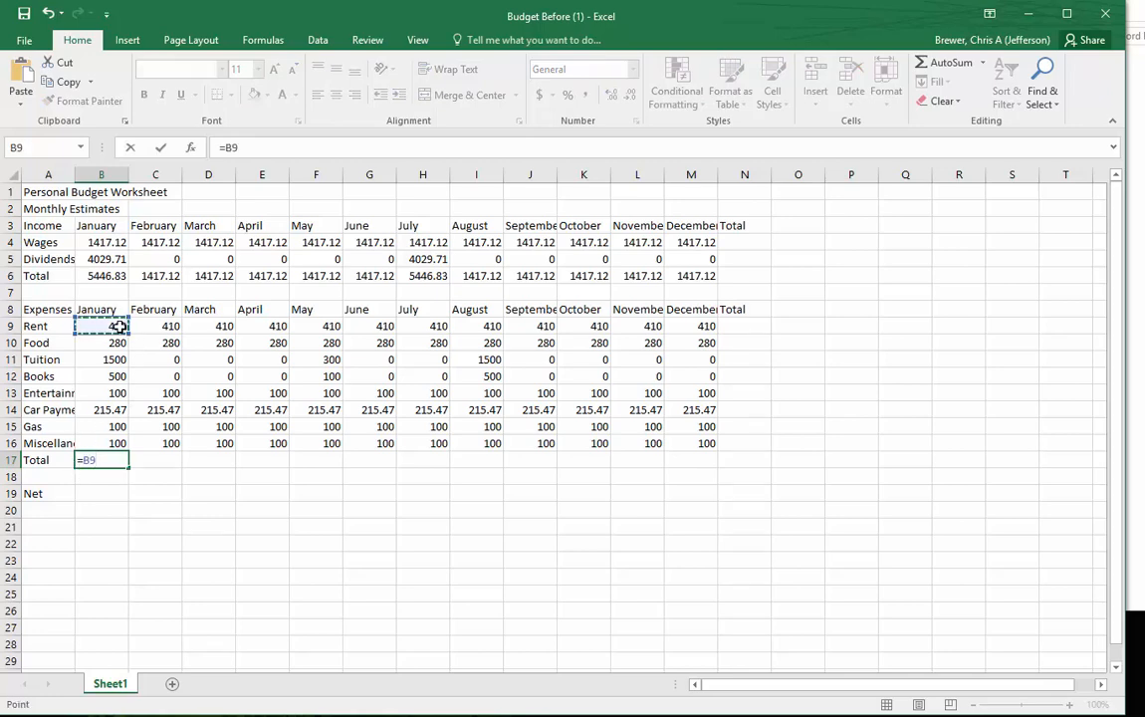
text(+)
click(117, 343)
text(+)
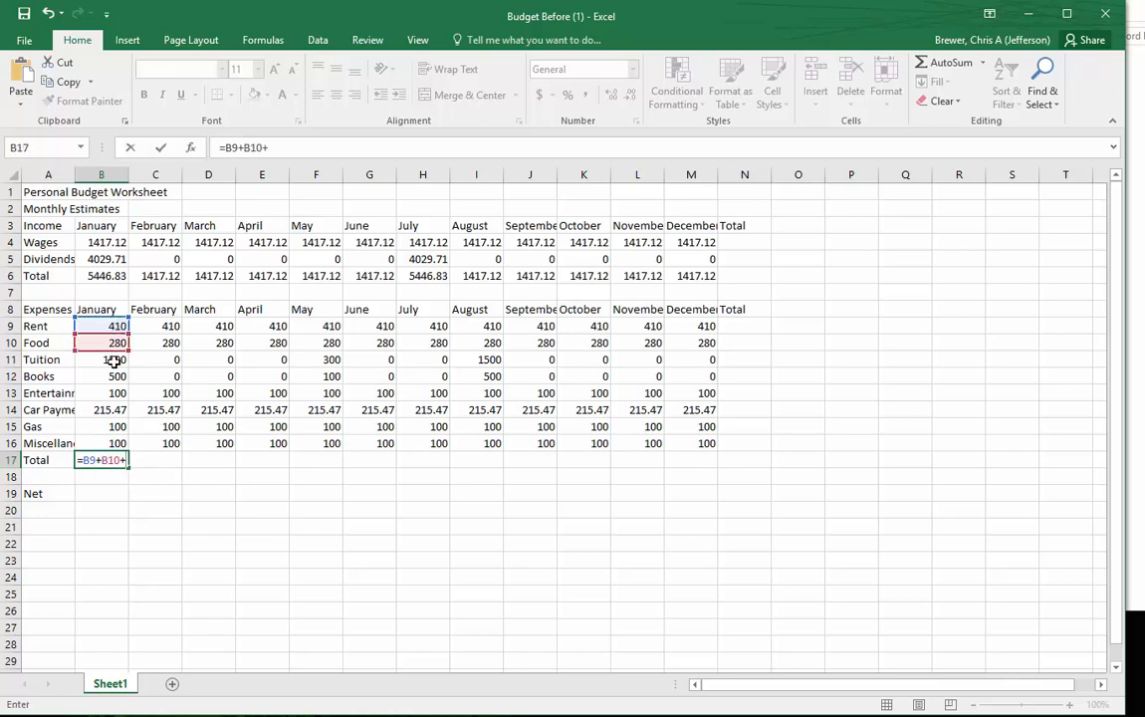
click(115, 361)
text(+)
click(115, 375)
text(+)
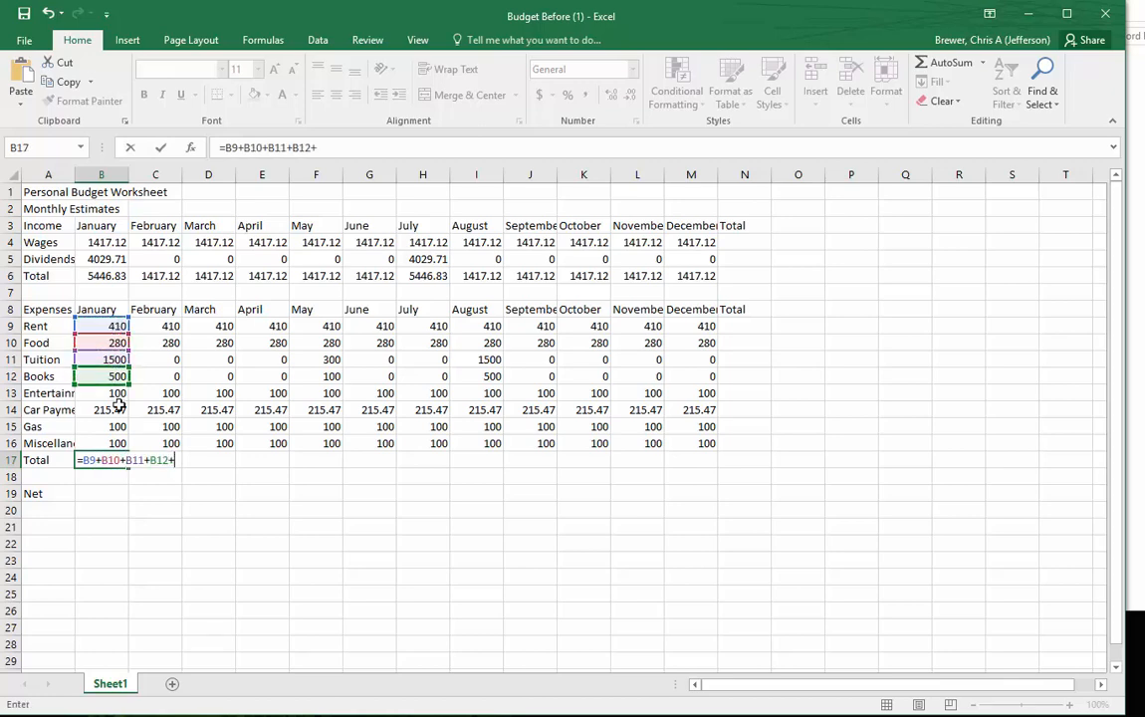
click(115, 393)
text(+)
click(115, 411)
text(+)
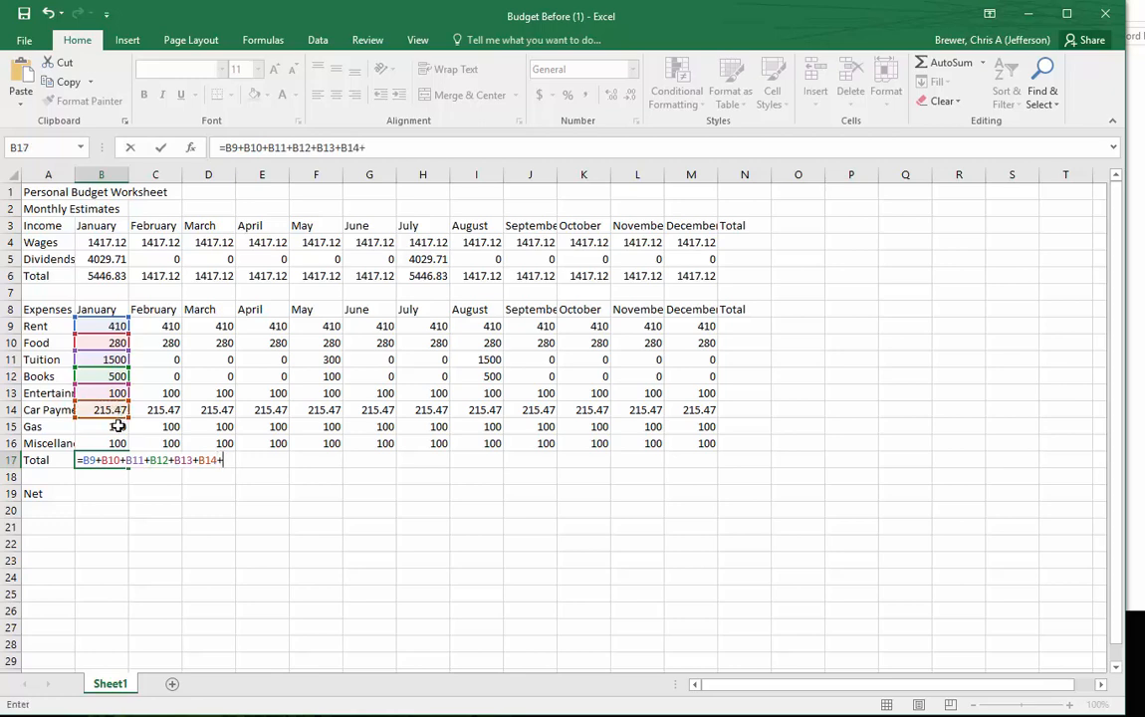
click(115, 427)
text(+)
click(116, 443)
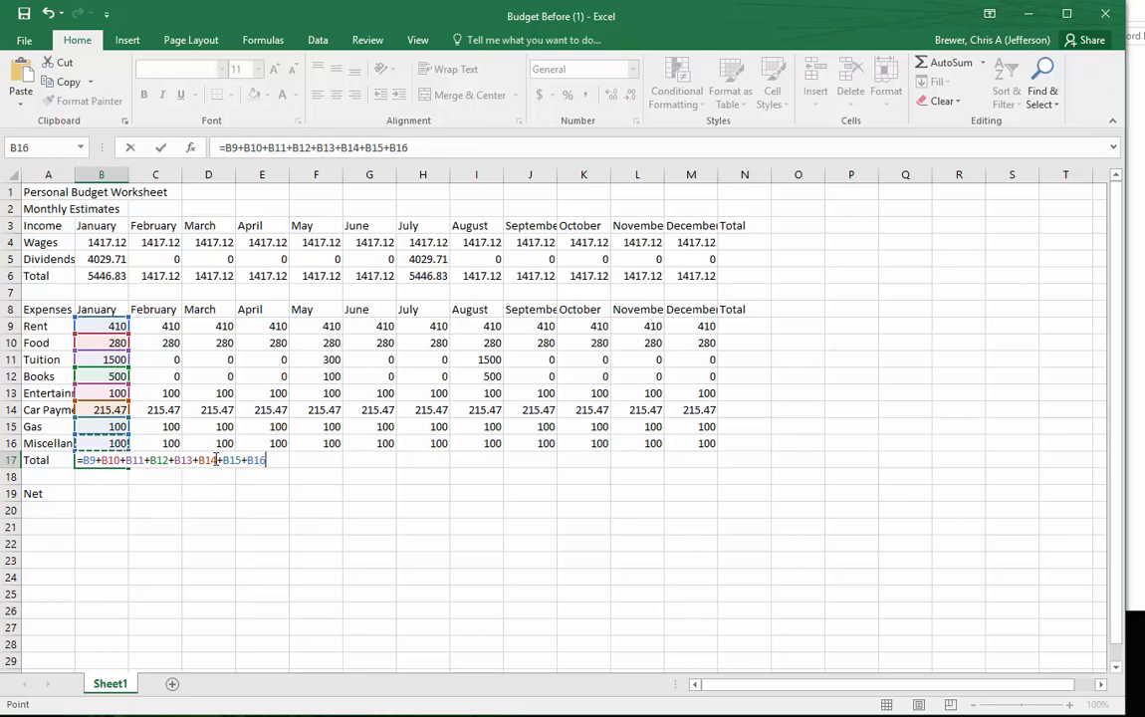
key(Escape)
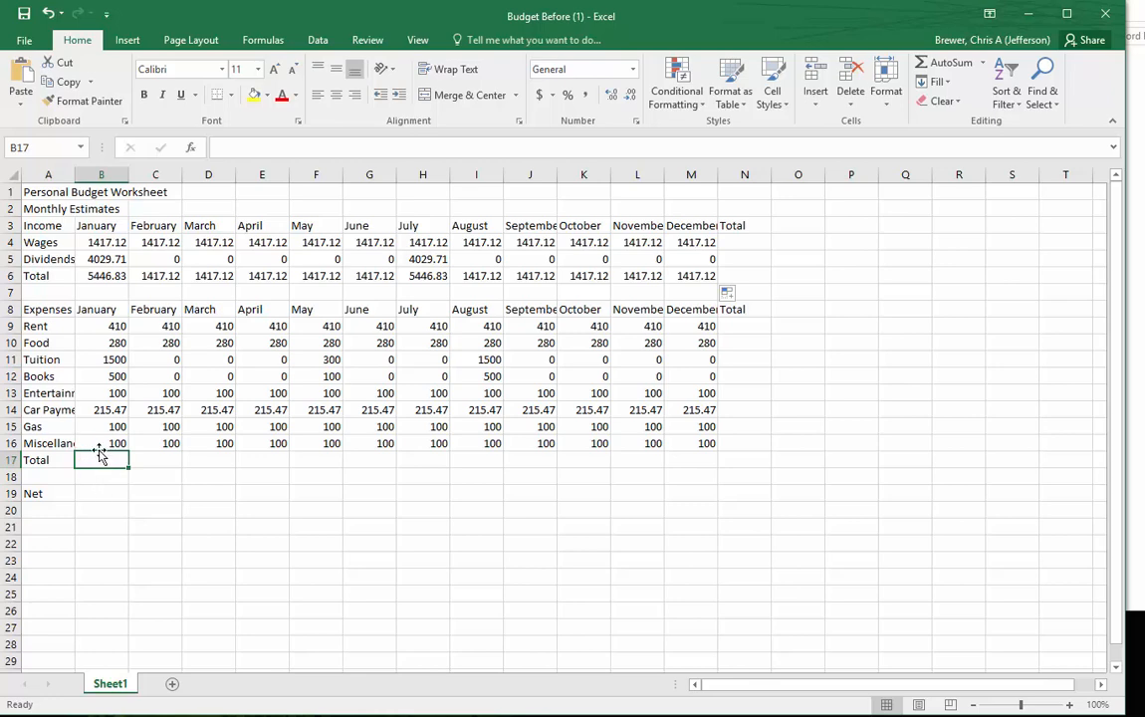
text(=)
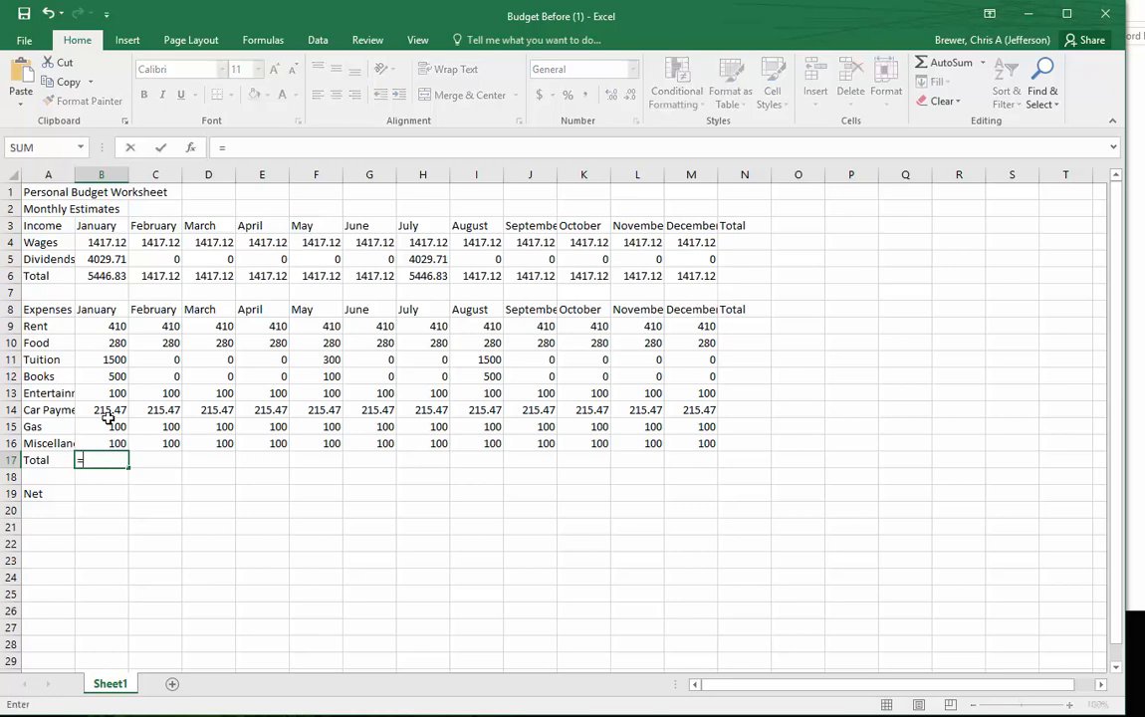
key(Escape)
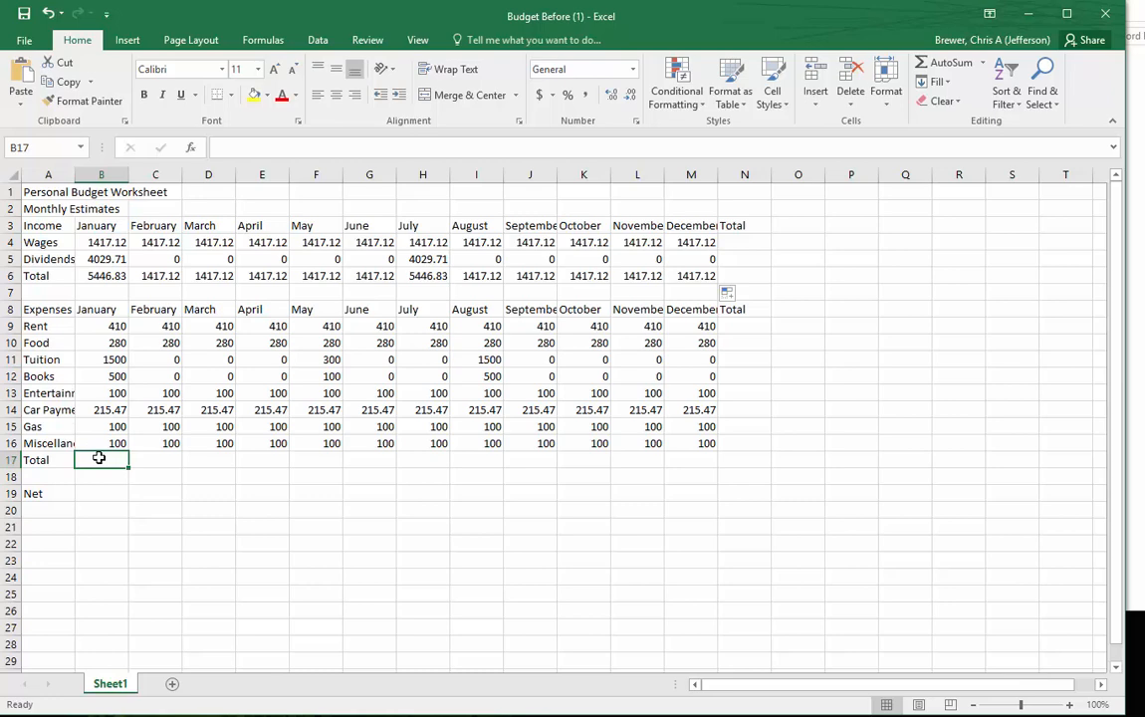
- Total January's expenses in B17 with =SUM(B9:B16), and fill the formula across the expense Total row through December in M17
text(=)
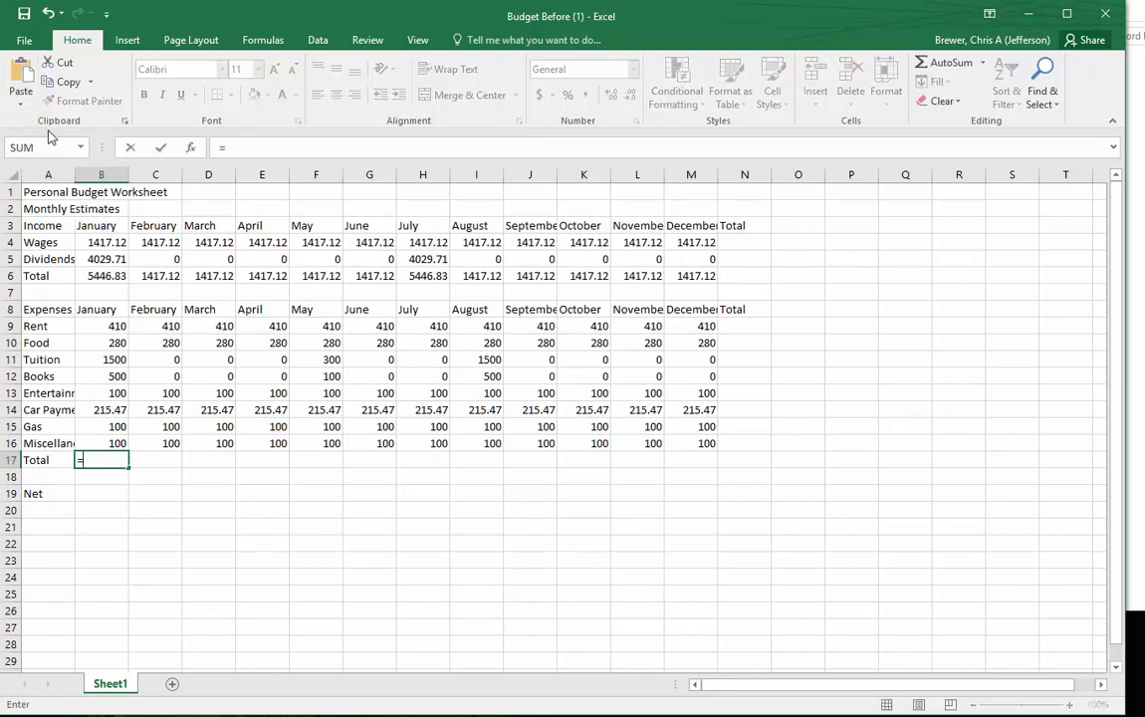
click(79, 147)
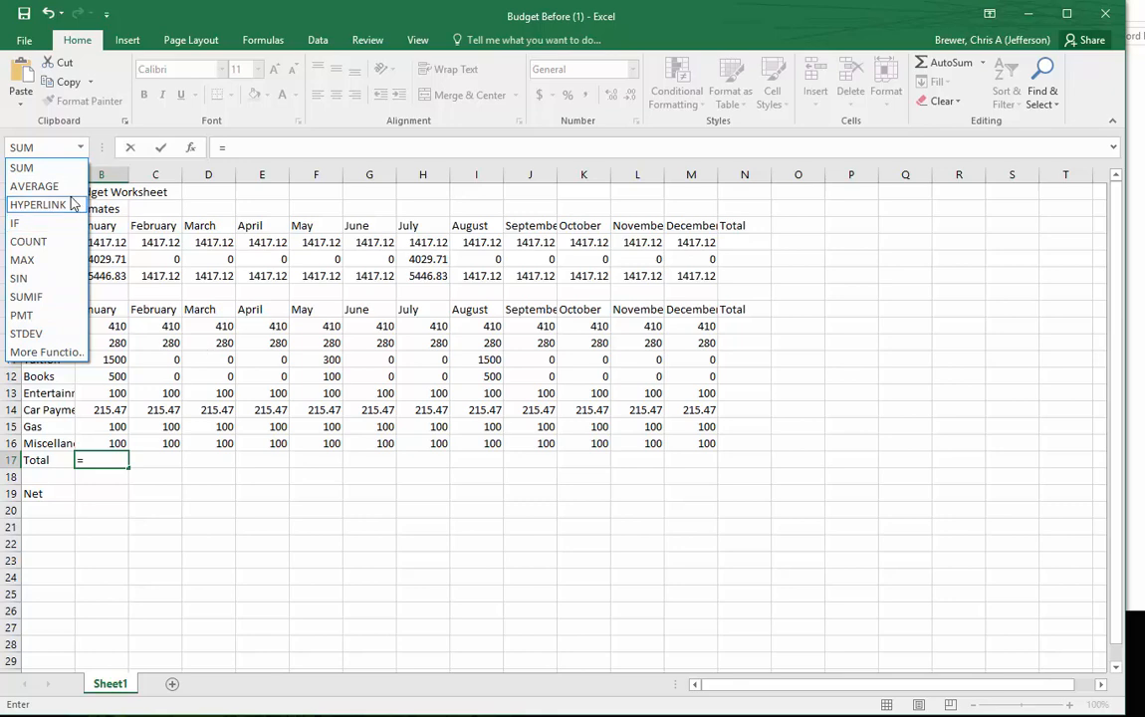
click(25, 151)
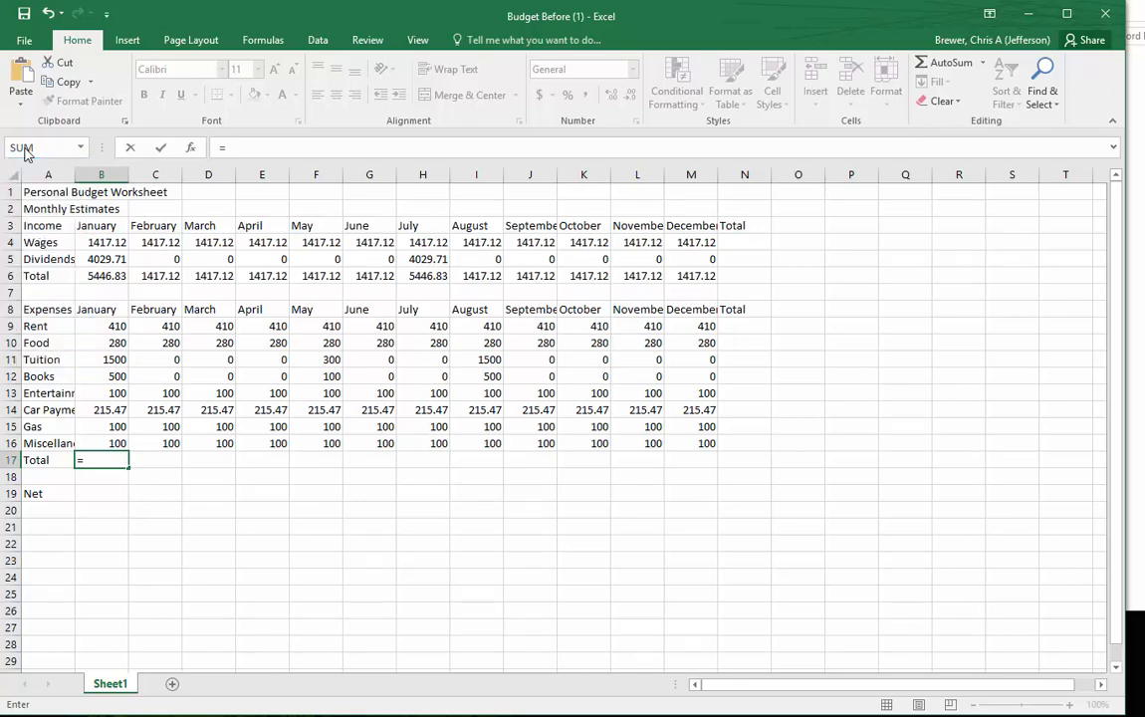
click(24, 151)
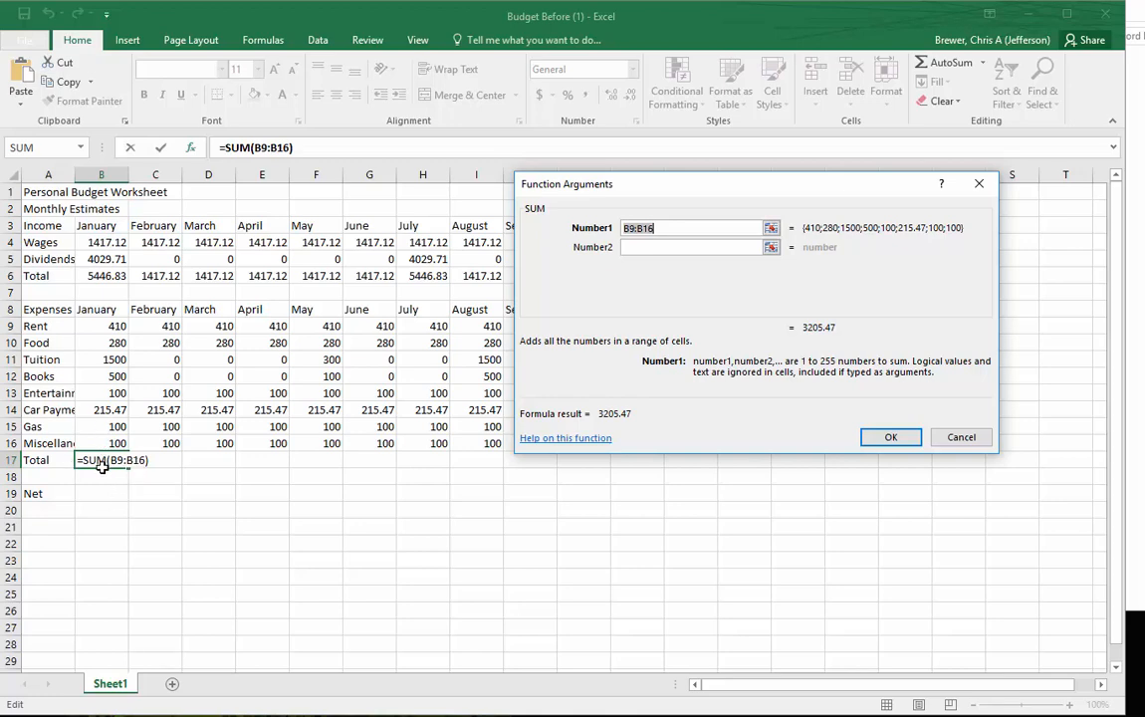
drag(113, 326, 114, 356)
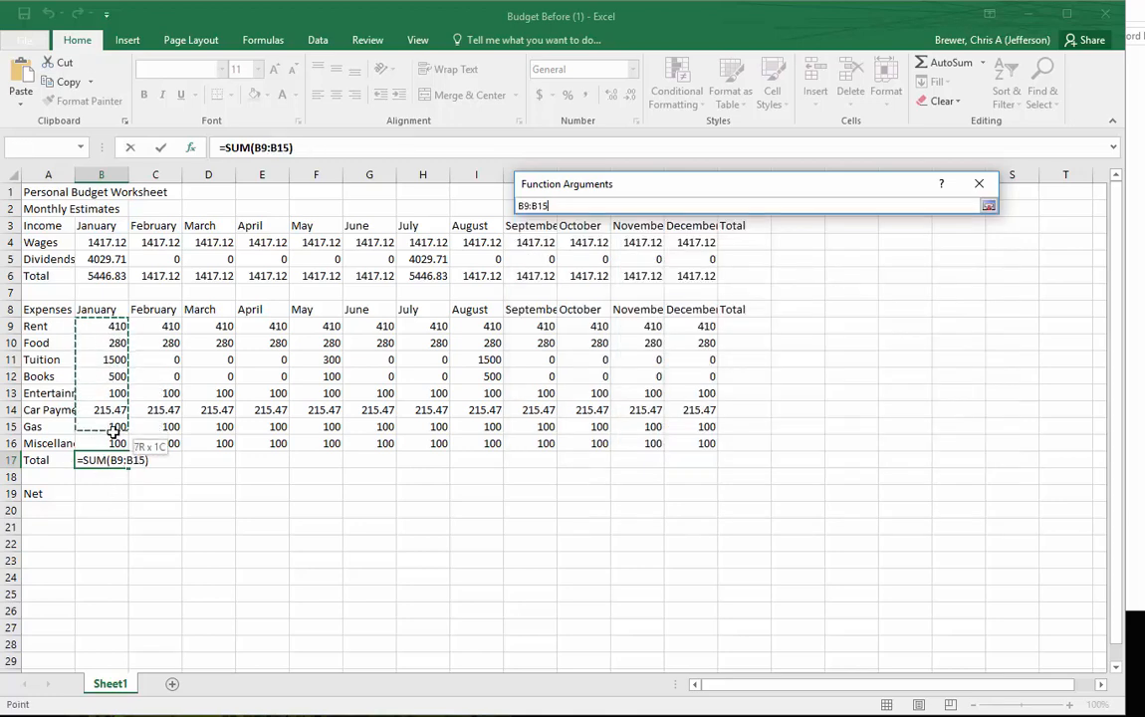
drag(115, 442, 114, 442)
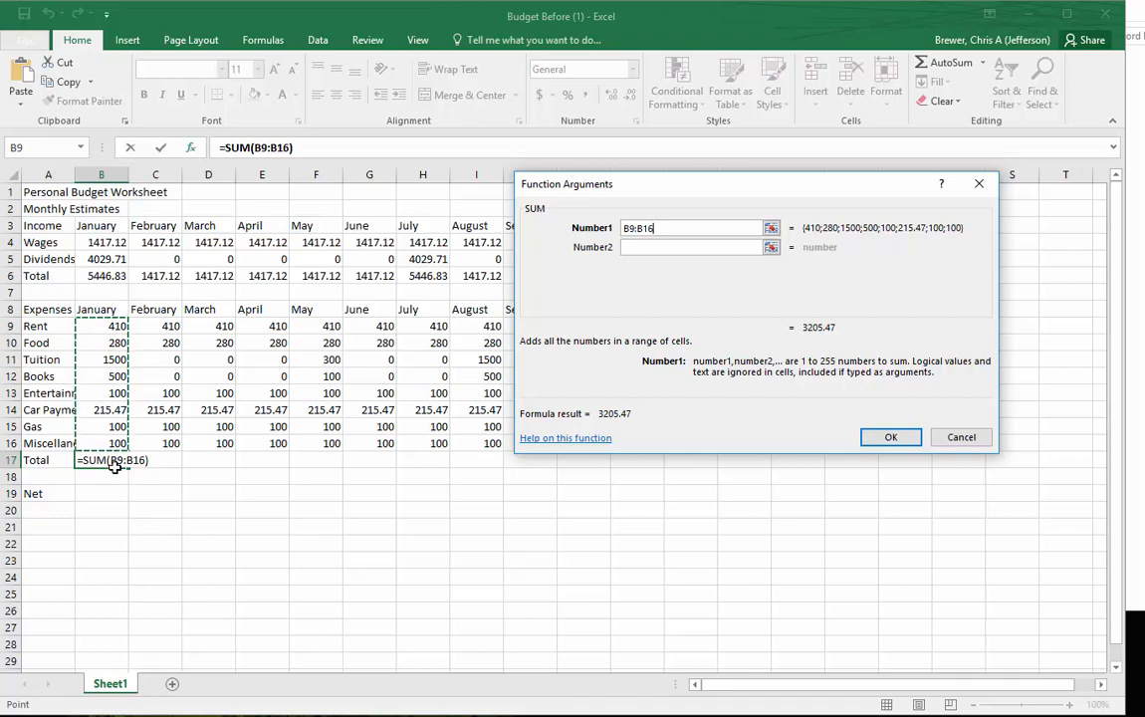
key(Return)
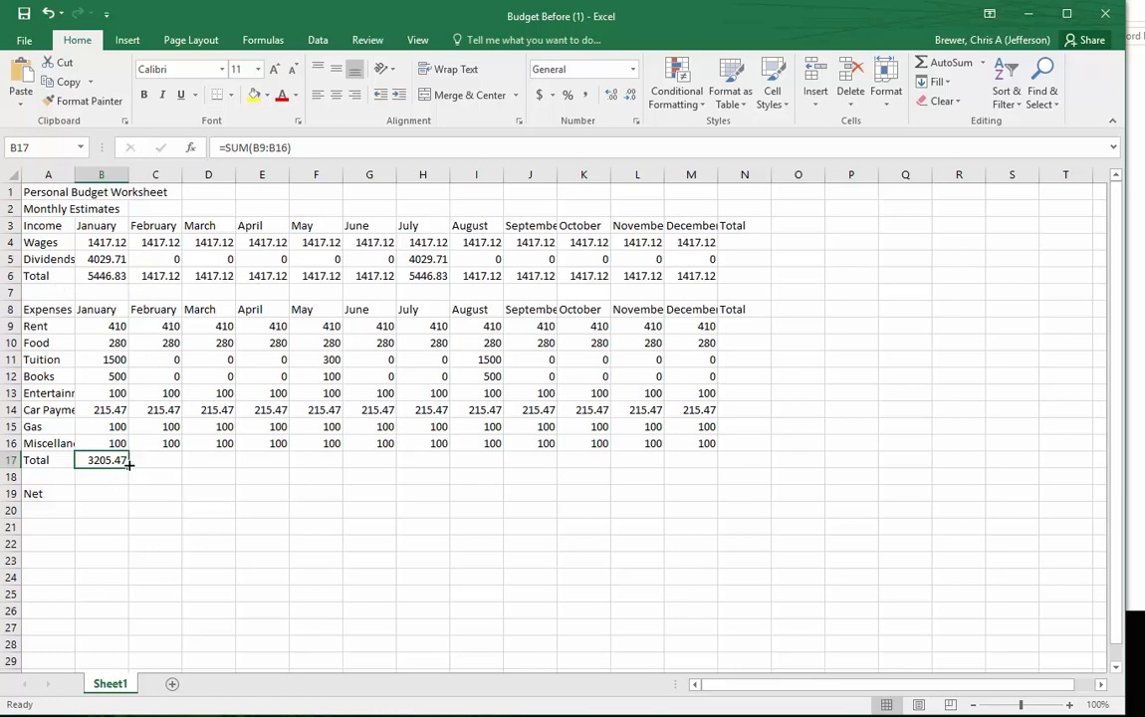
drag(128, 468, 711, 489)
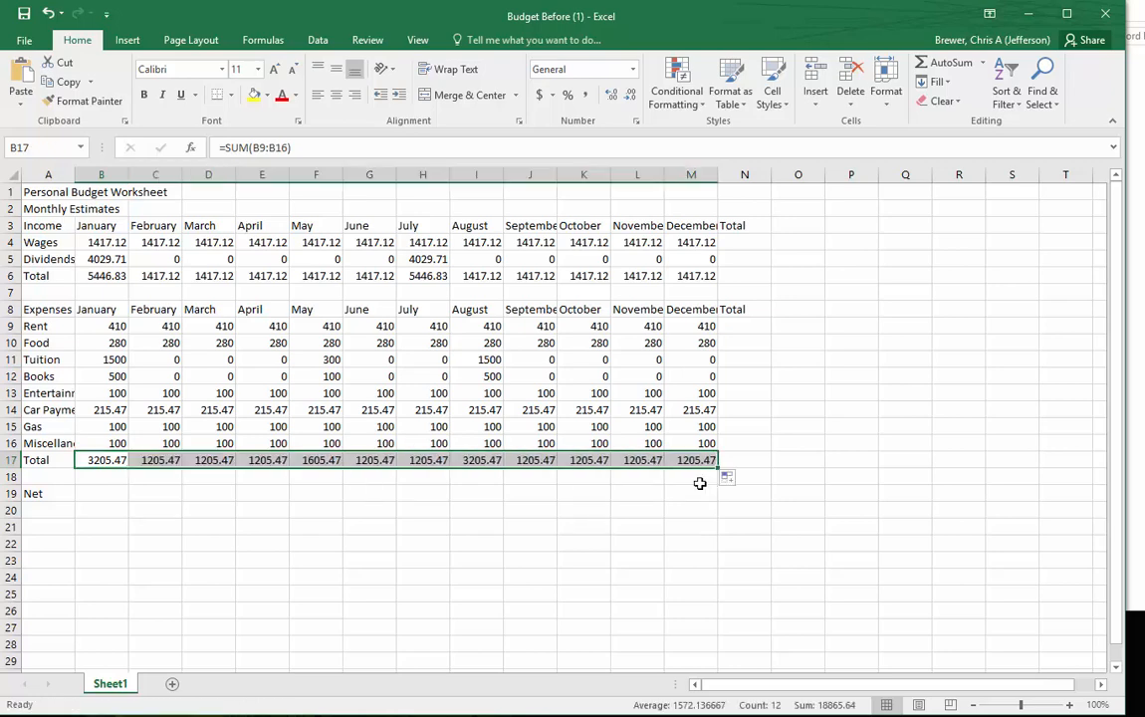
- Inspect the expense total formulas for January, February and March in row 17 to compare their cell ranges
click(157, 459)
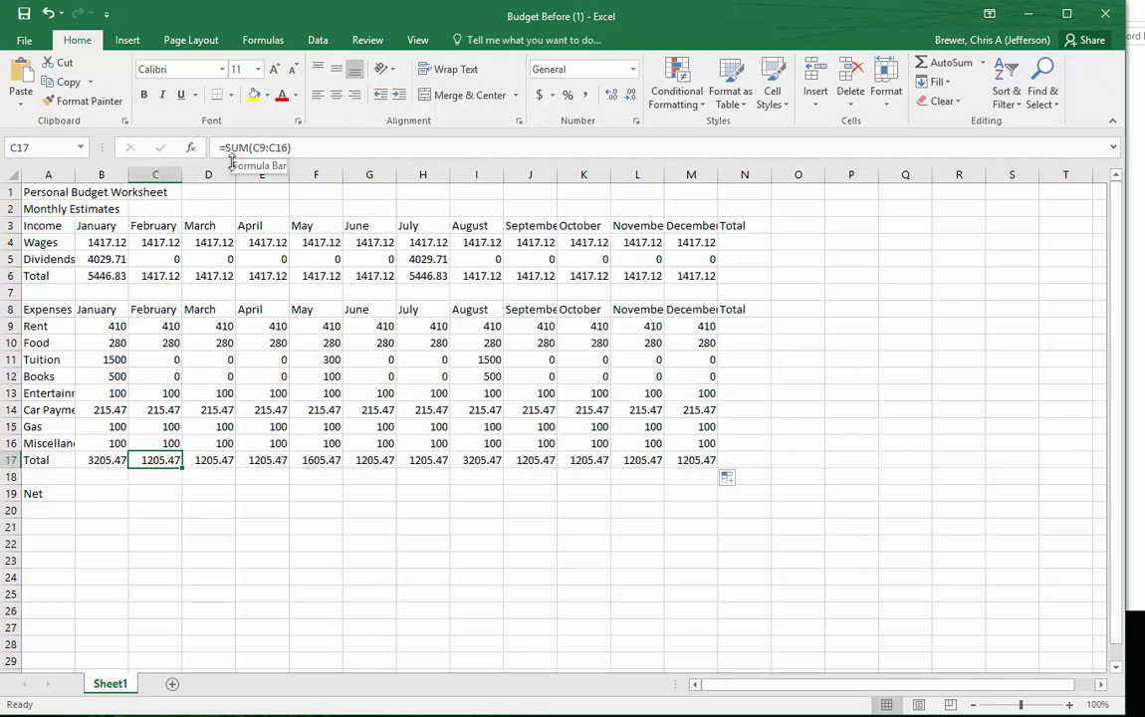
click(100, 457)
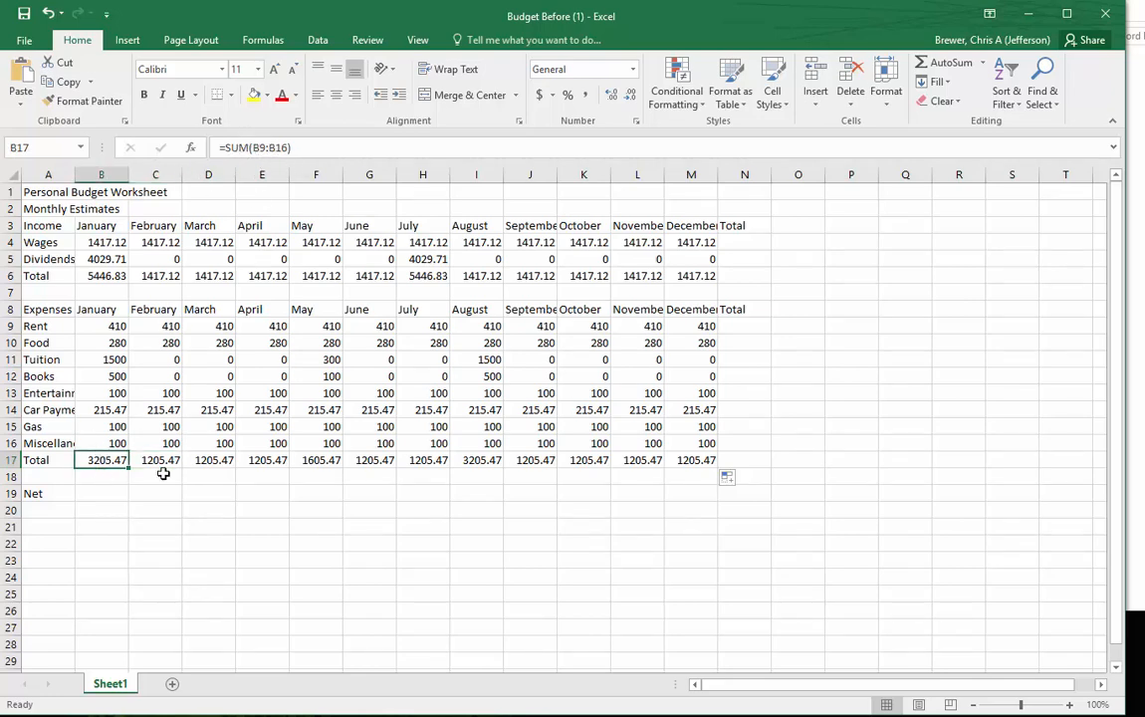
click(167, 461)
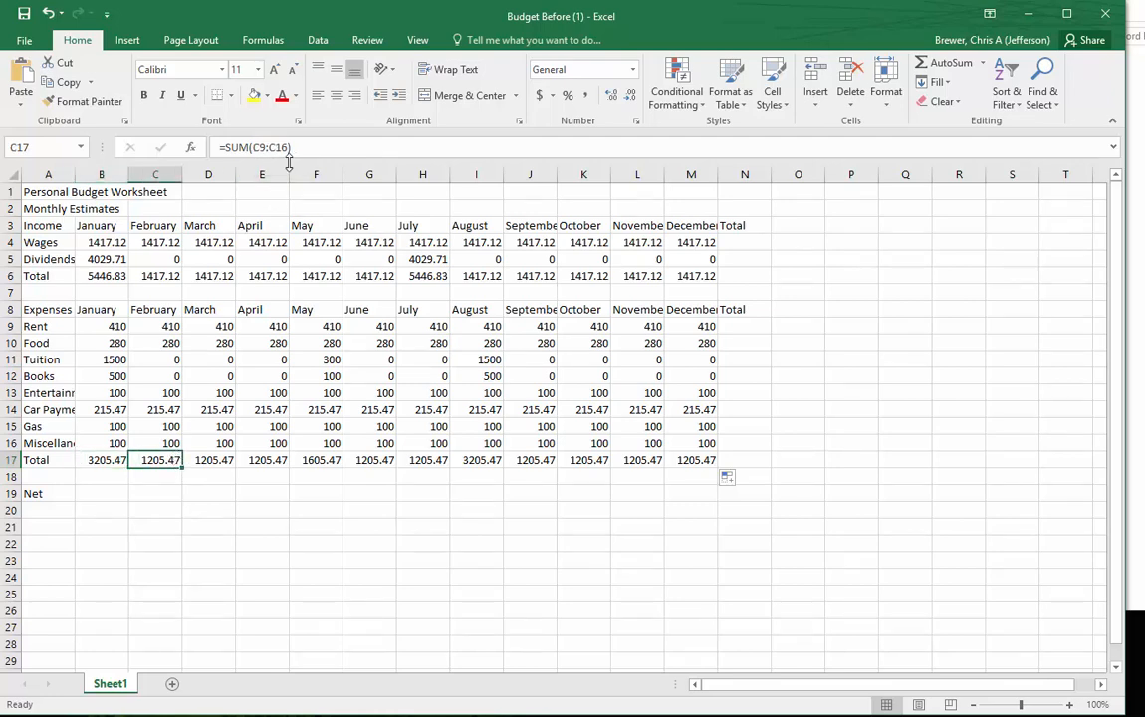
click(212, 459)
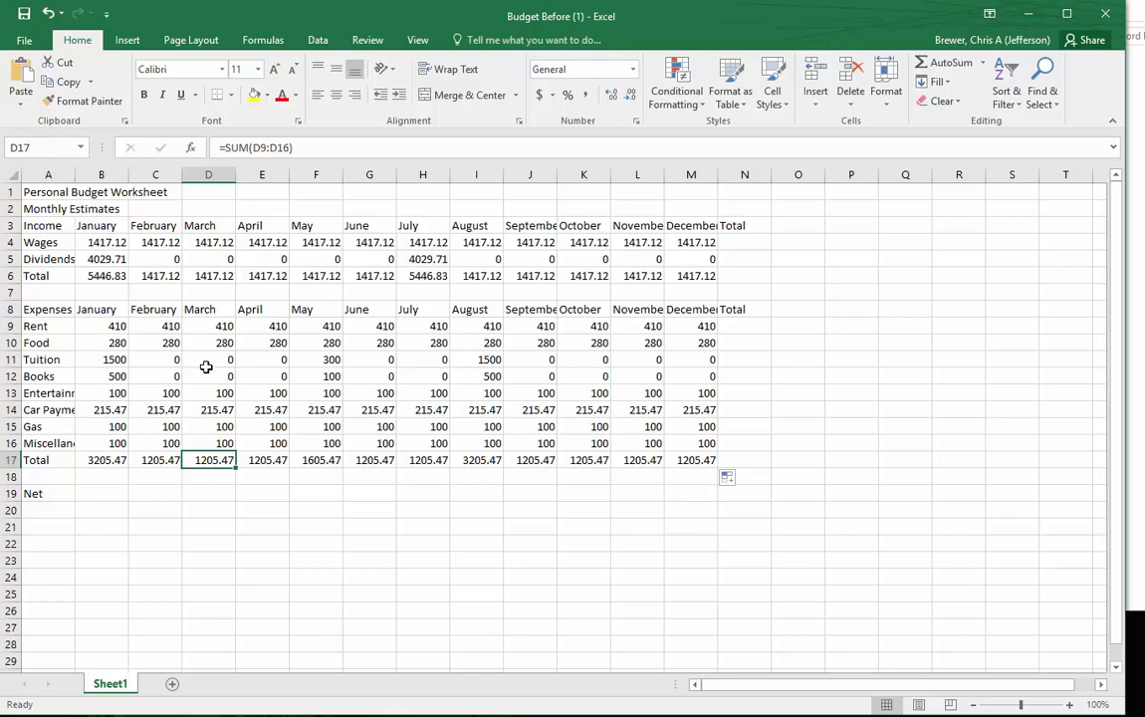
- Calculate January's net in B19 as total income minus total expenses with =B6-B17, and fill it across through December in M19
click(104, 495)
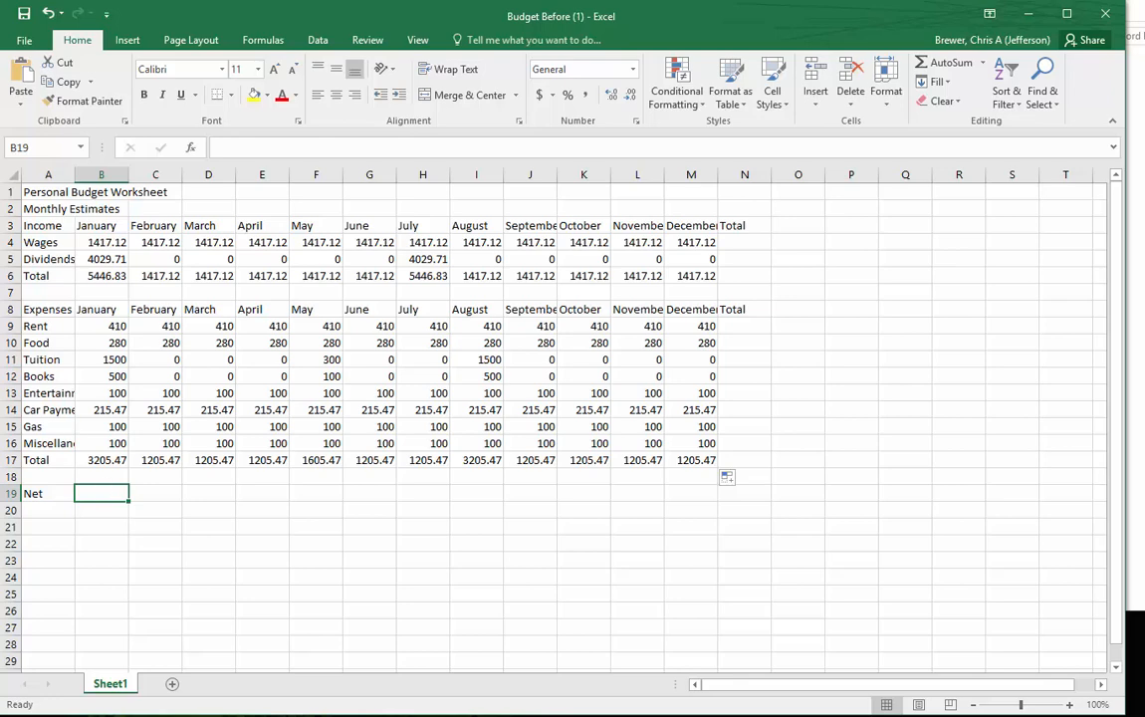
click(96, 270)
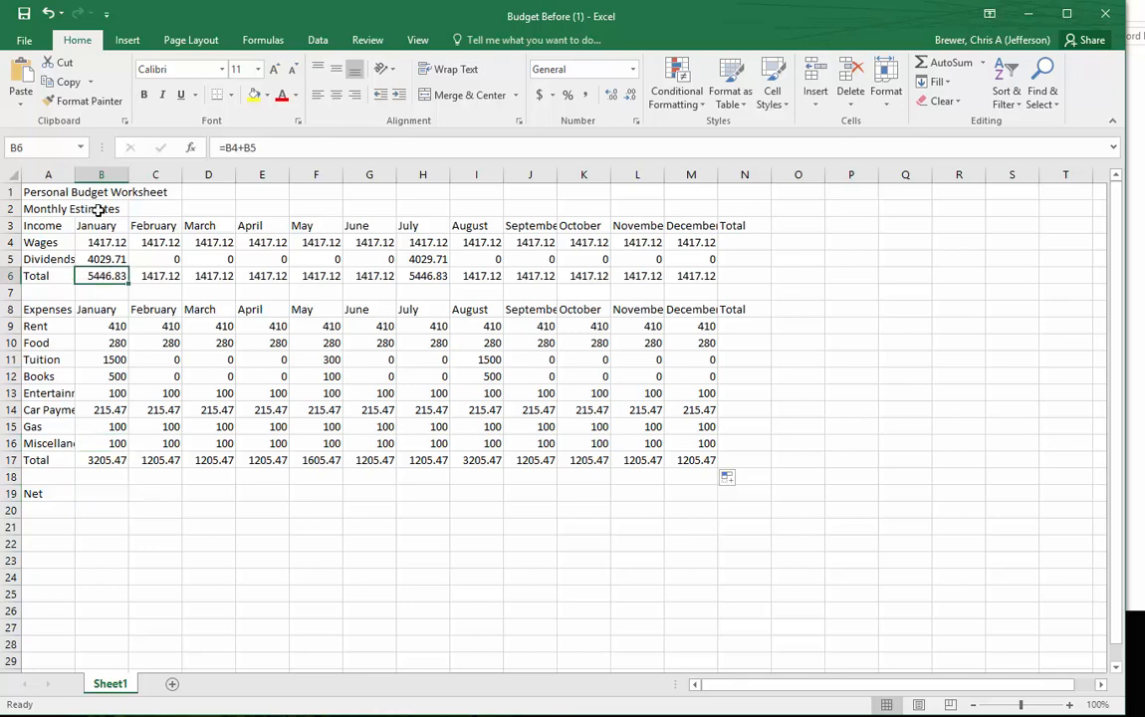
click(109, 460)
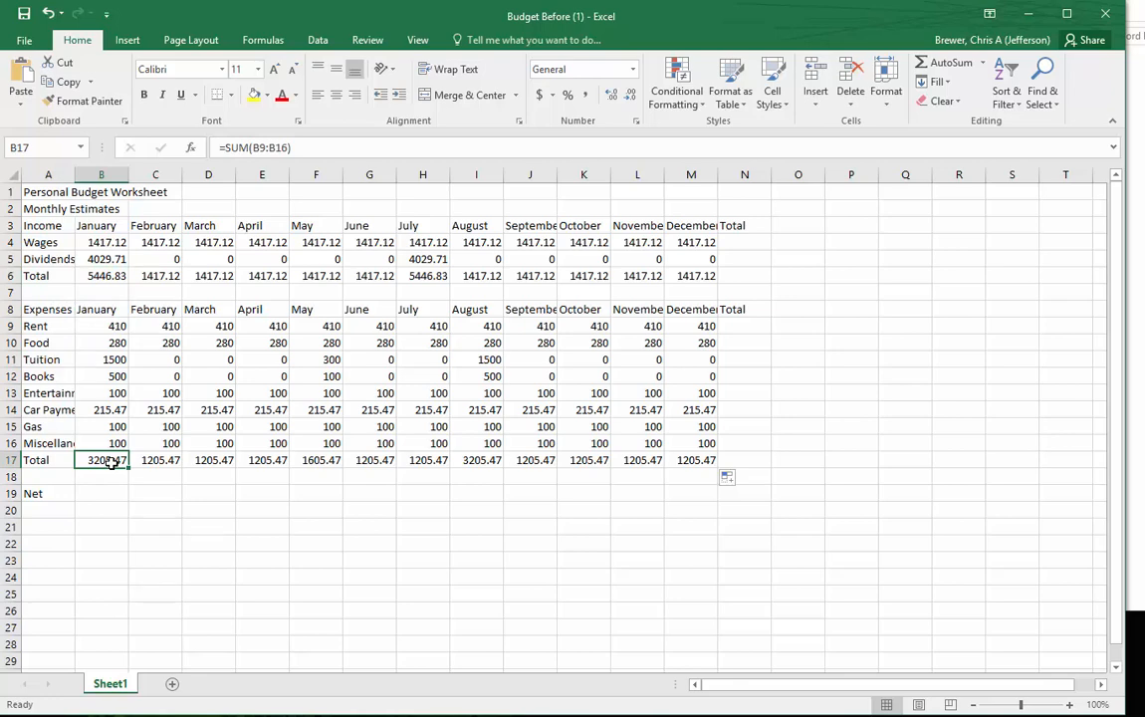
click(95, 493)
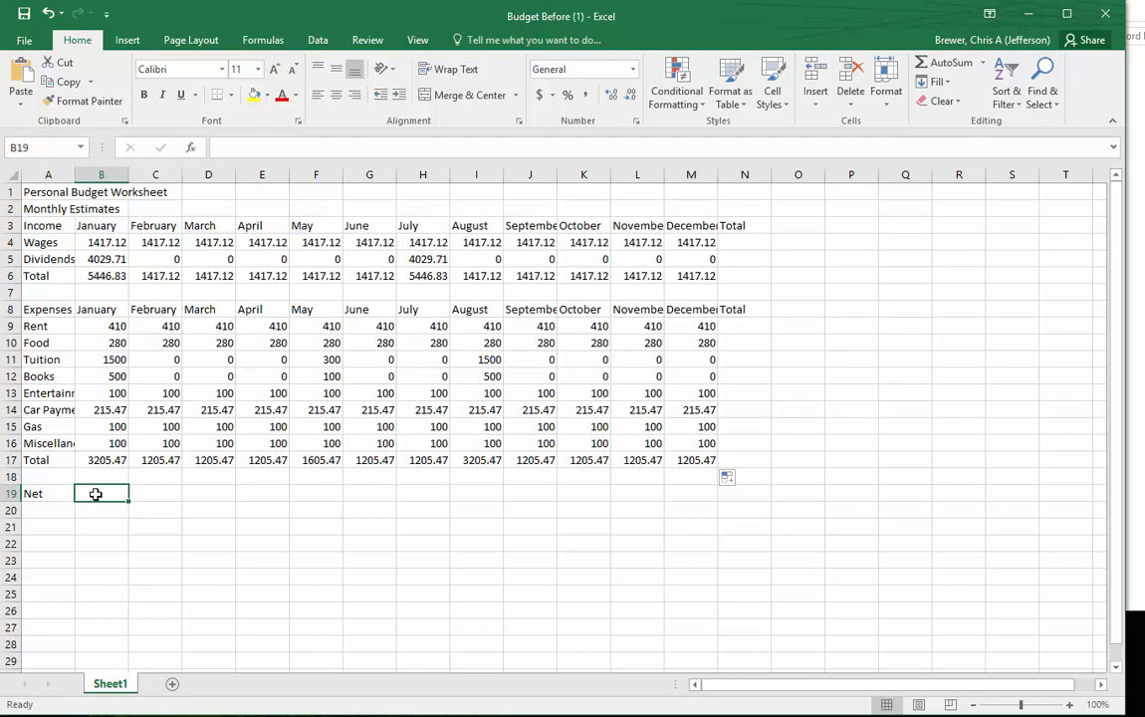
text(=)
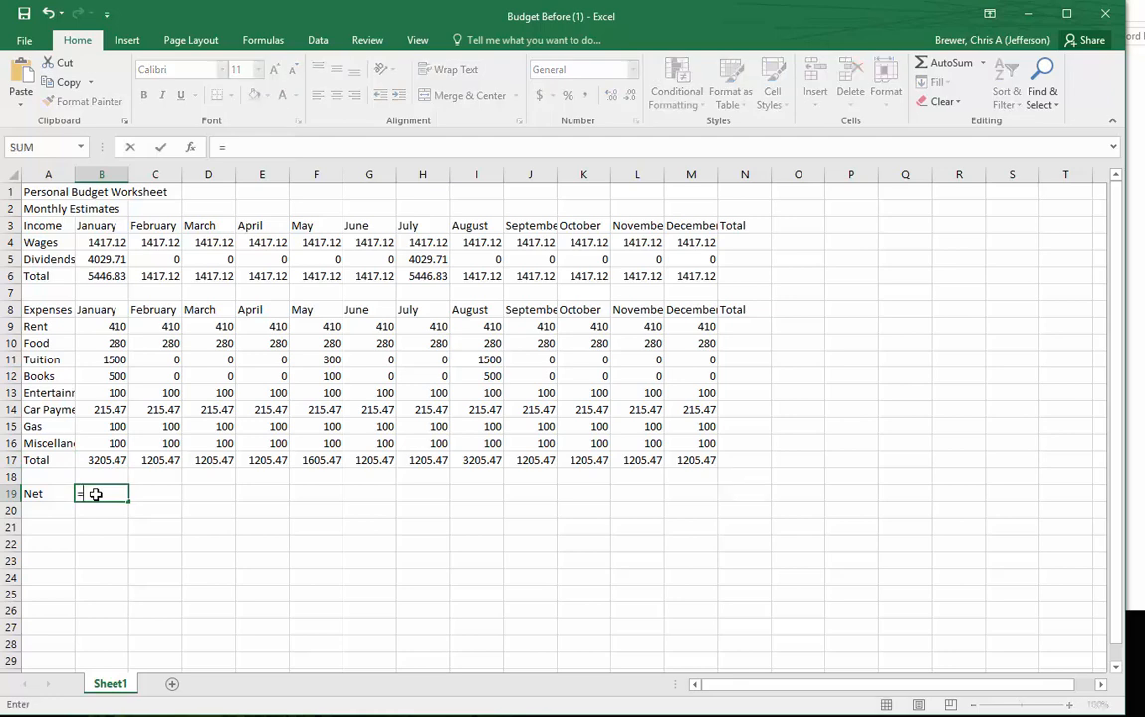
click(107, 275)
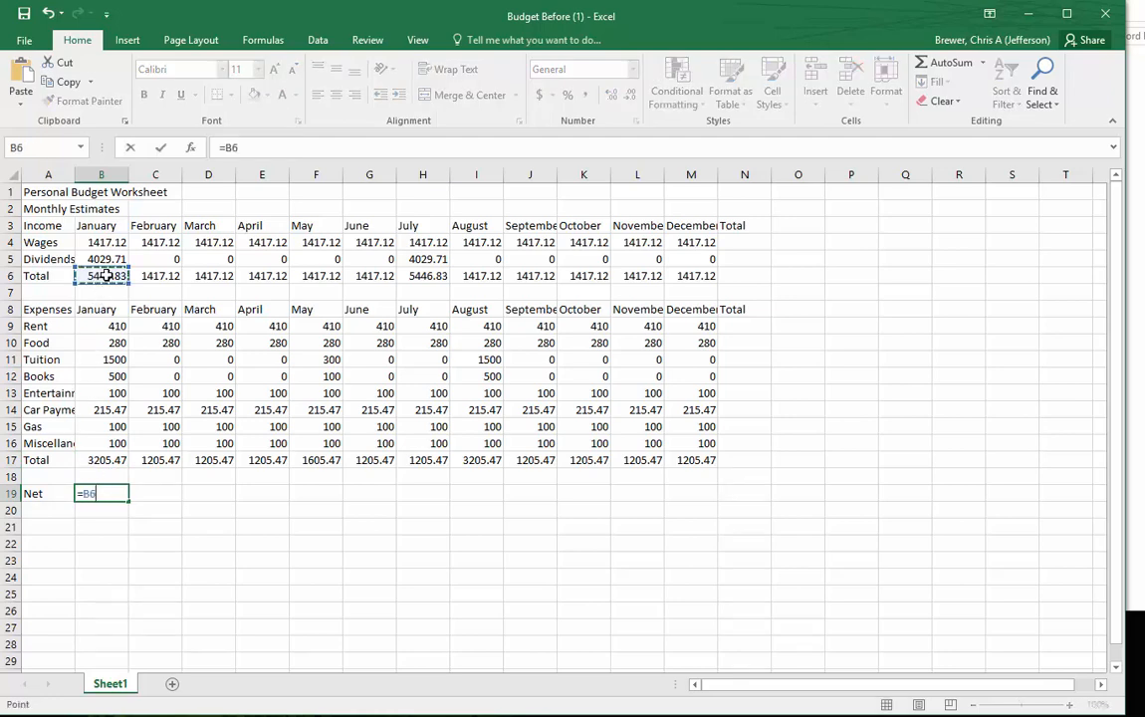
text(-)
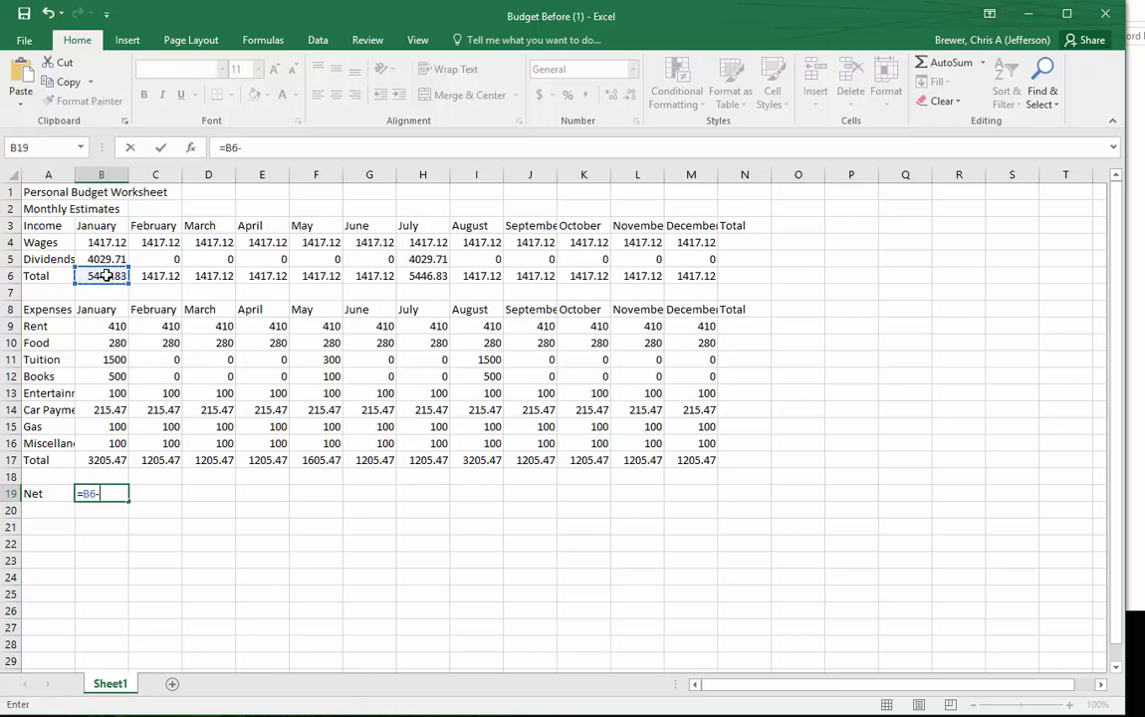
click(104, 457)
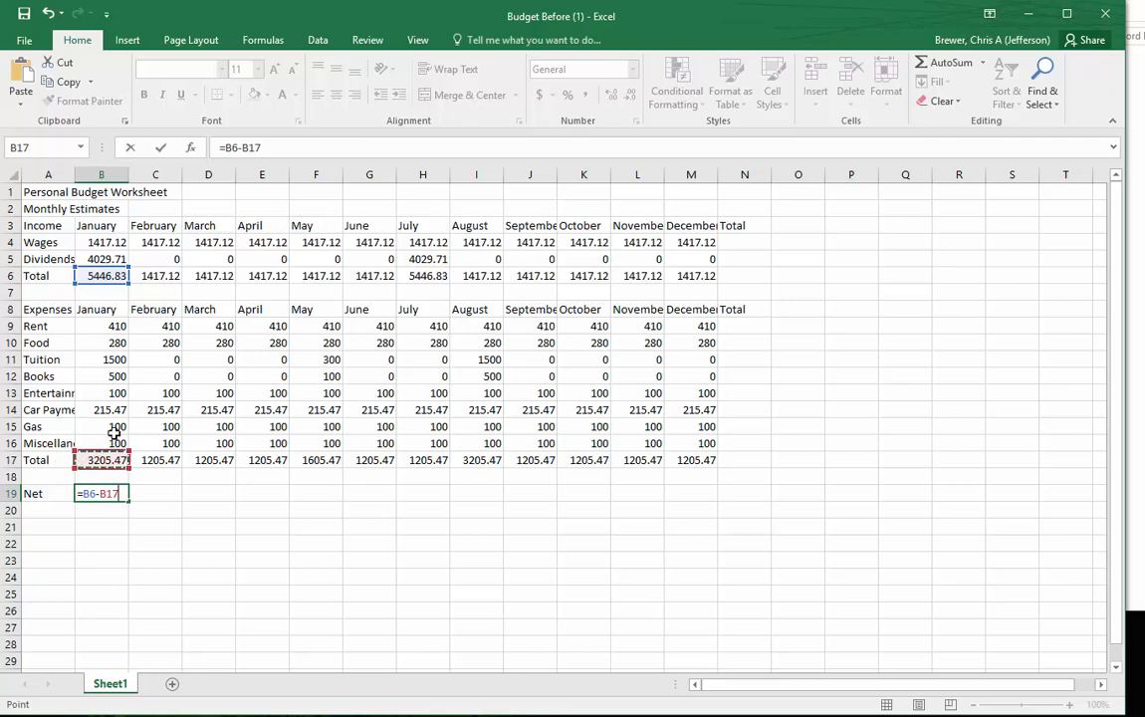
key(Return)
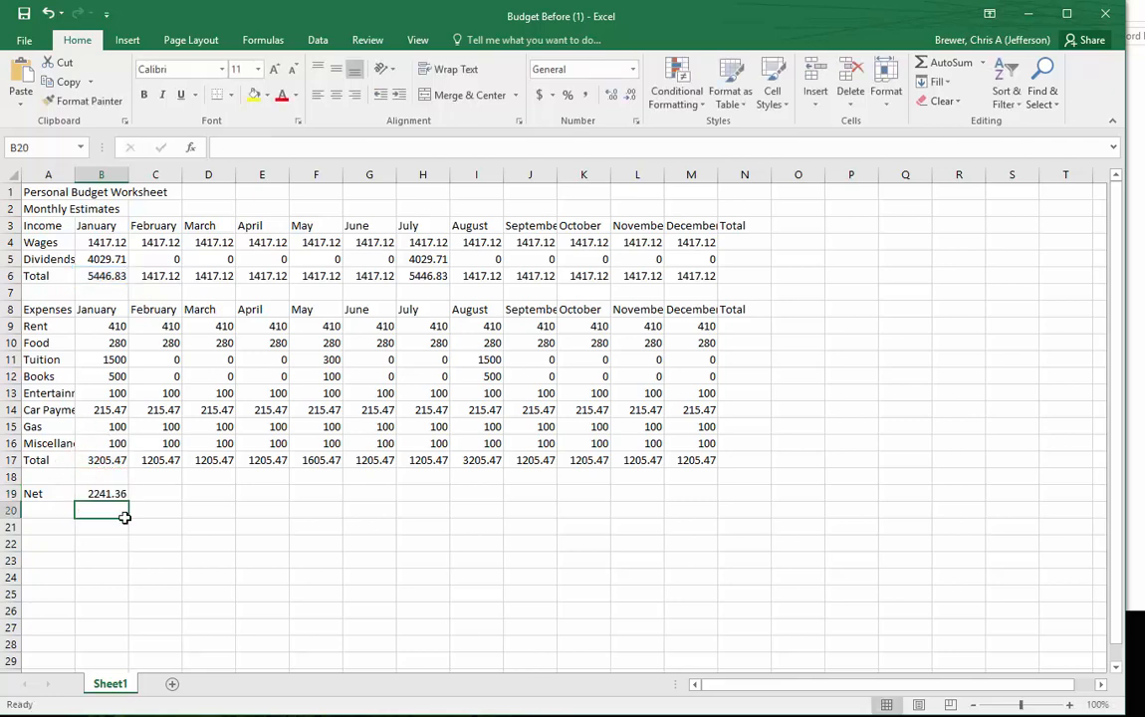
click(99, 494)
drag(130, 501, 722, 496)
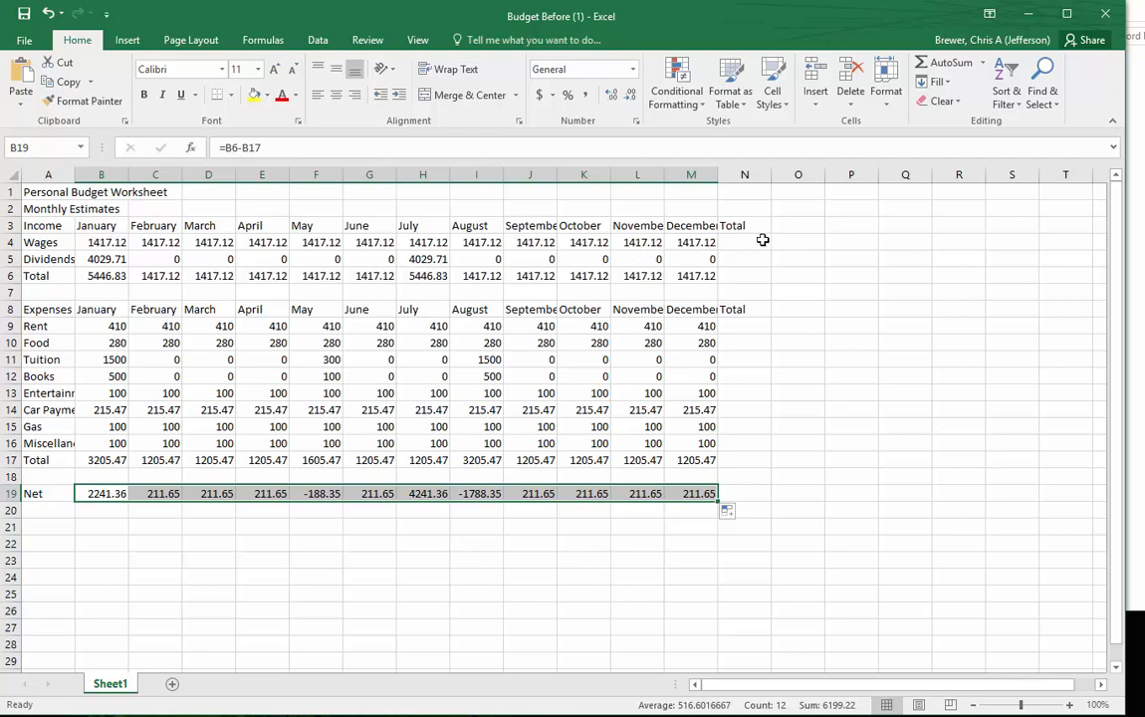
- Total the yearly wages in N4 with =SUM(B4:M4), and fill the formula down through the income Total row in N6
click(744, 240)
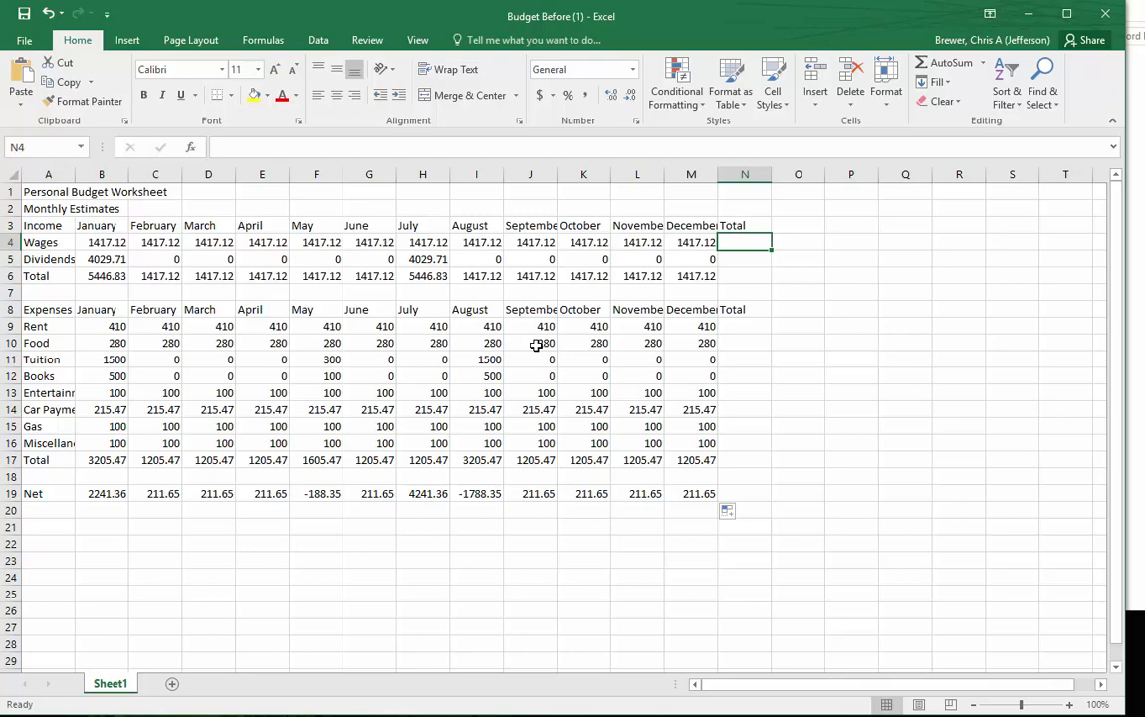
text(=)
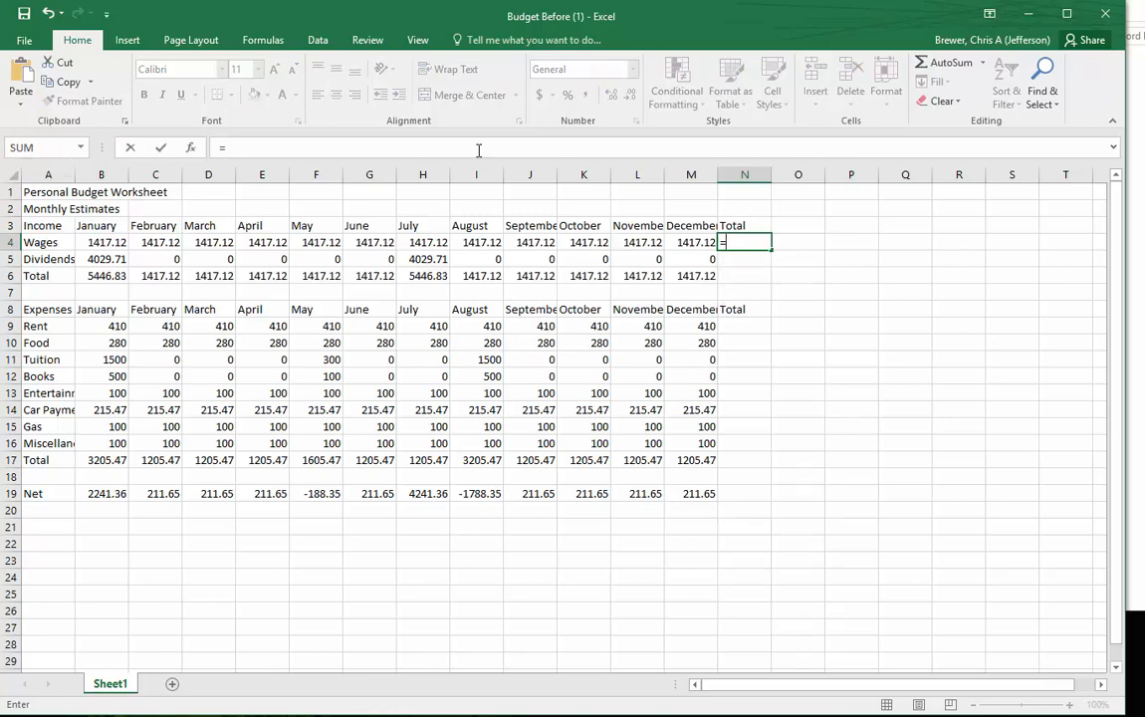
click(945, 68)
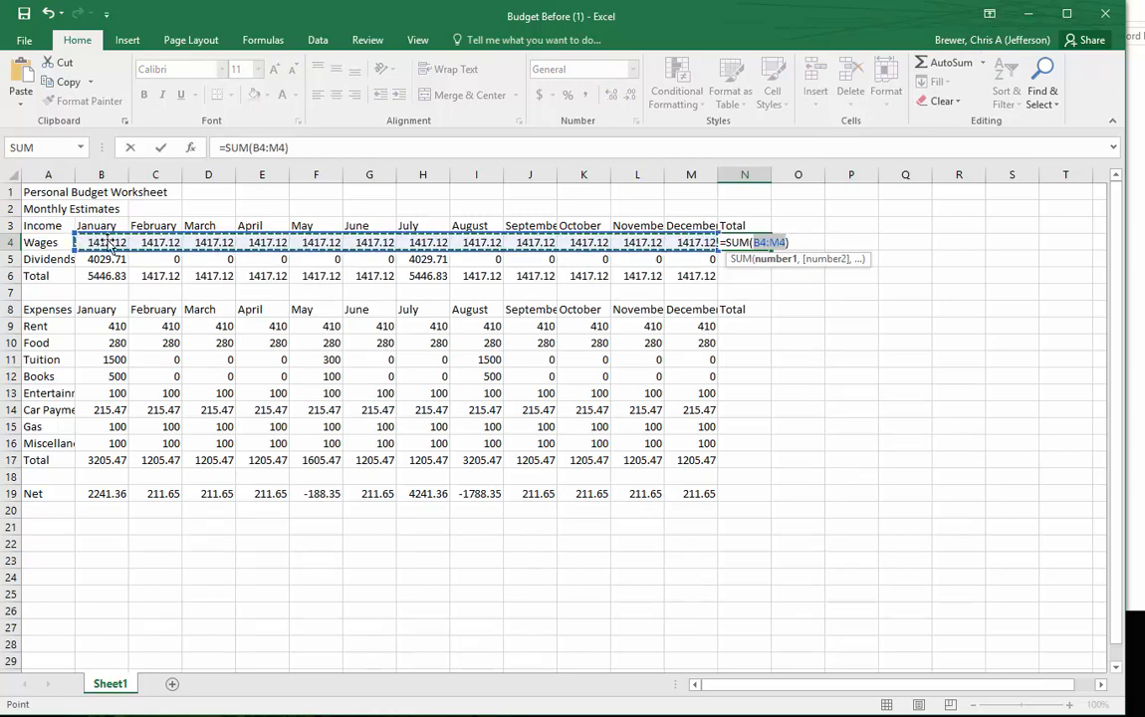
drag(87, 242, 671, 231)
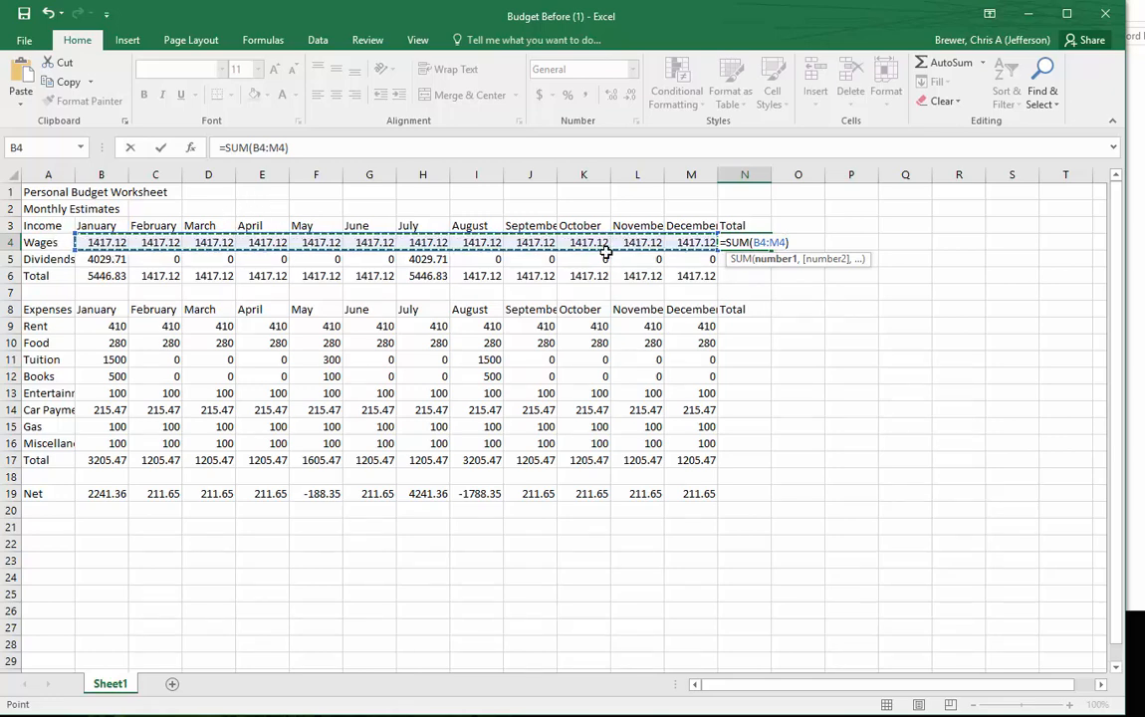
key(Return)
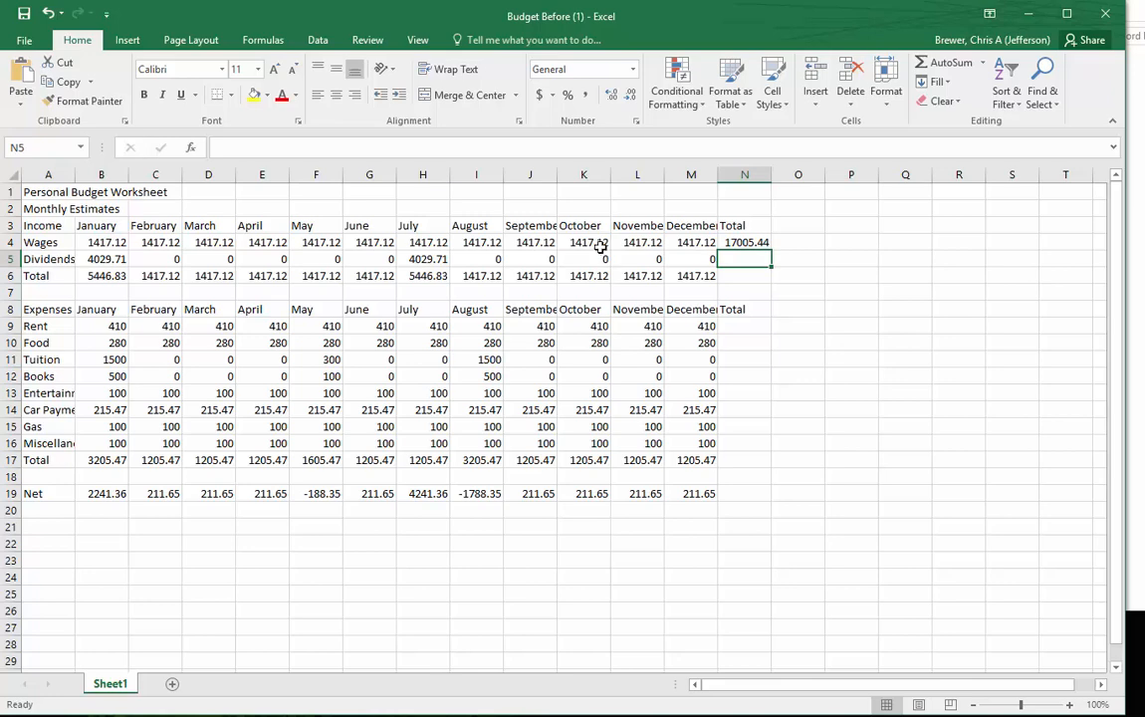
click(739, 242)
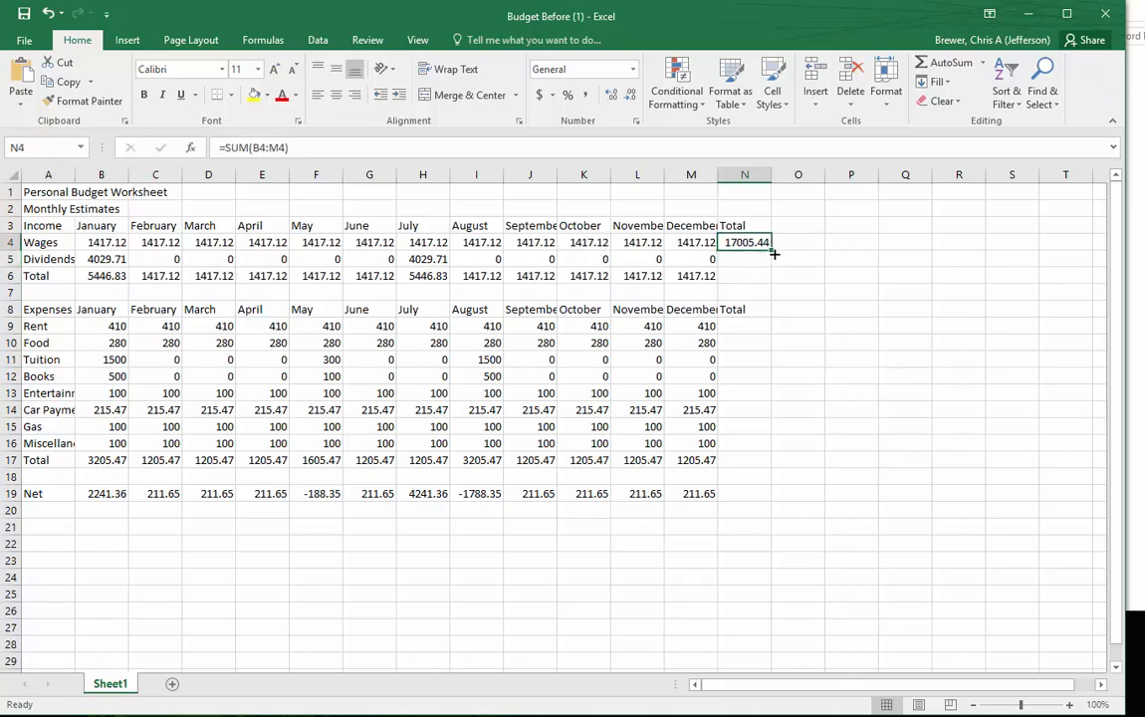
drag(772, 251, 772, 285)
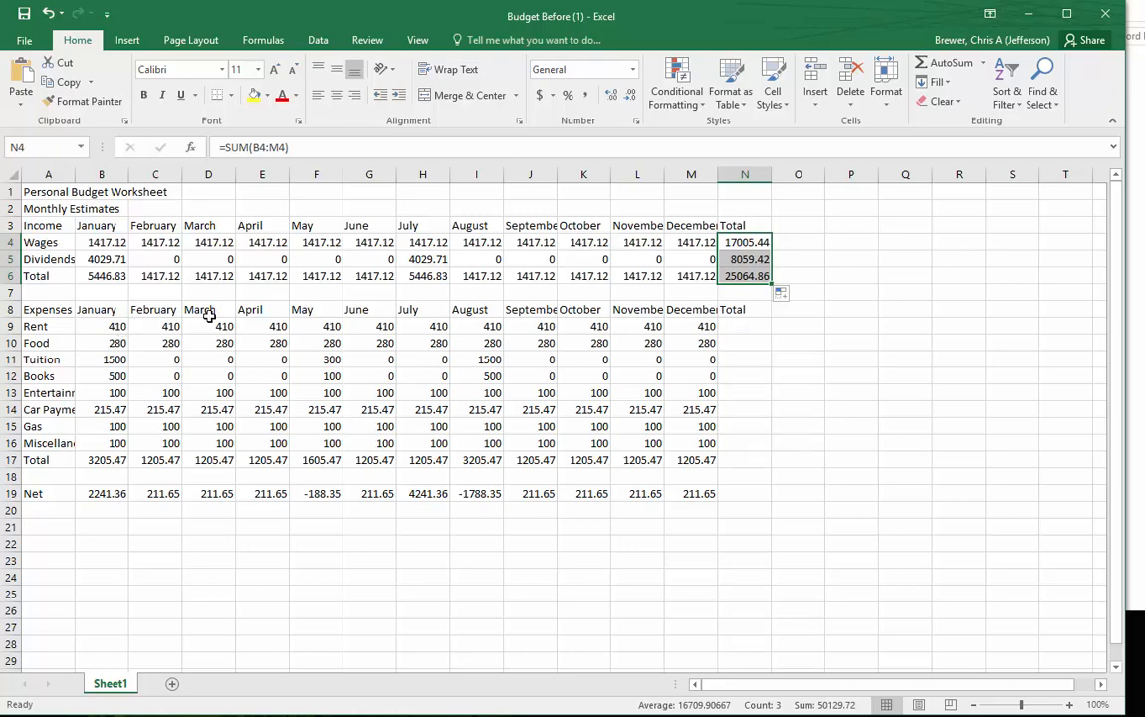
- Total the yearly rent in N9 with =SUM(B9:M9), and fill the formula down through the expense Total row in N17
click(40, 326)
click(10, 327)
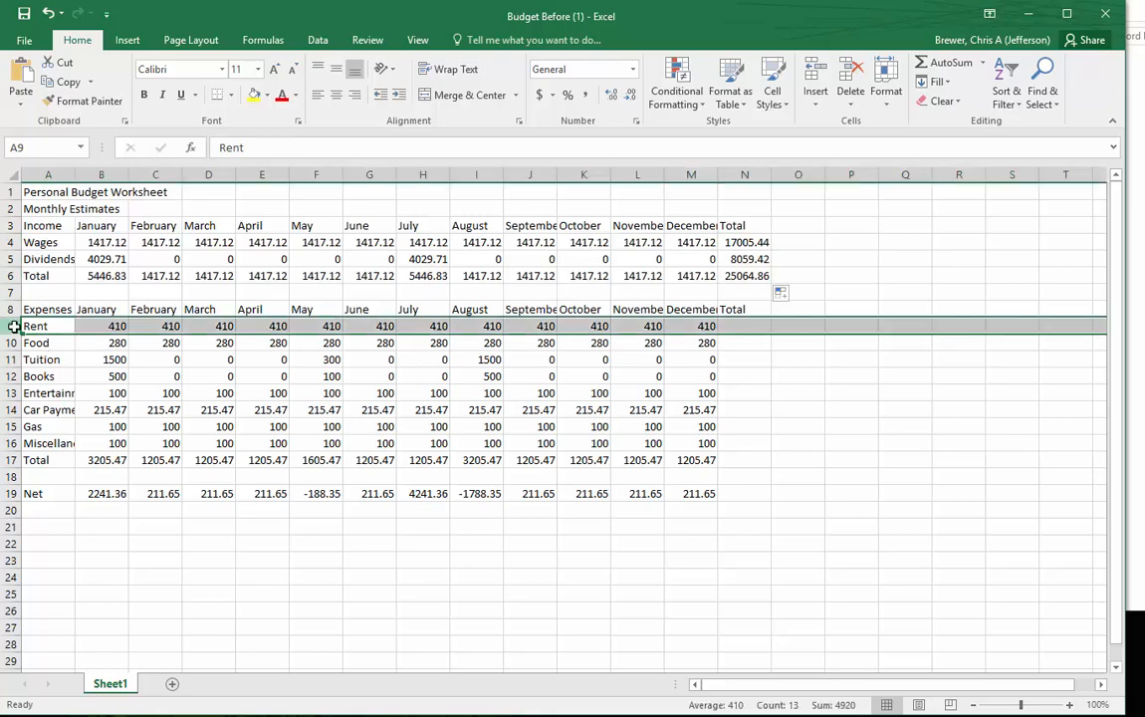
click(8, 342)
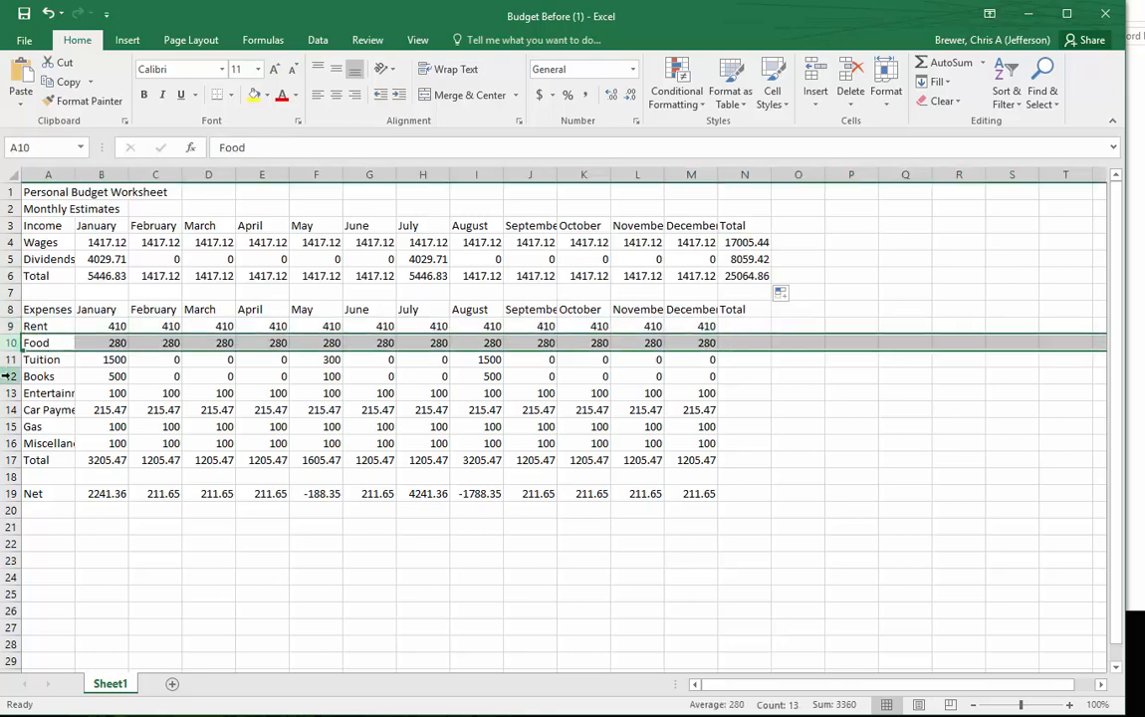
click(8, 359)
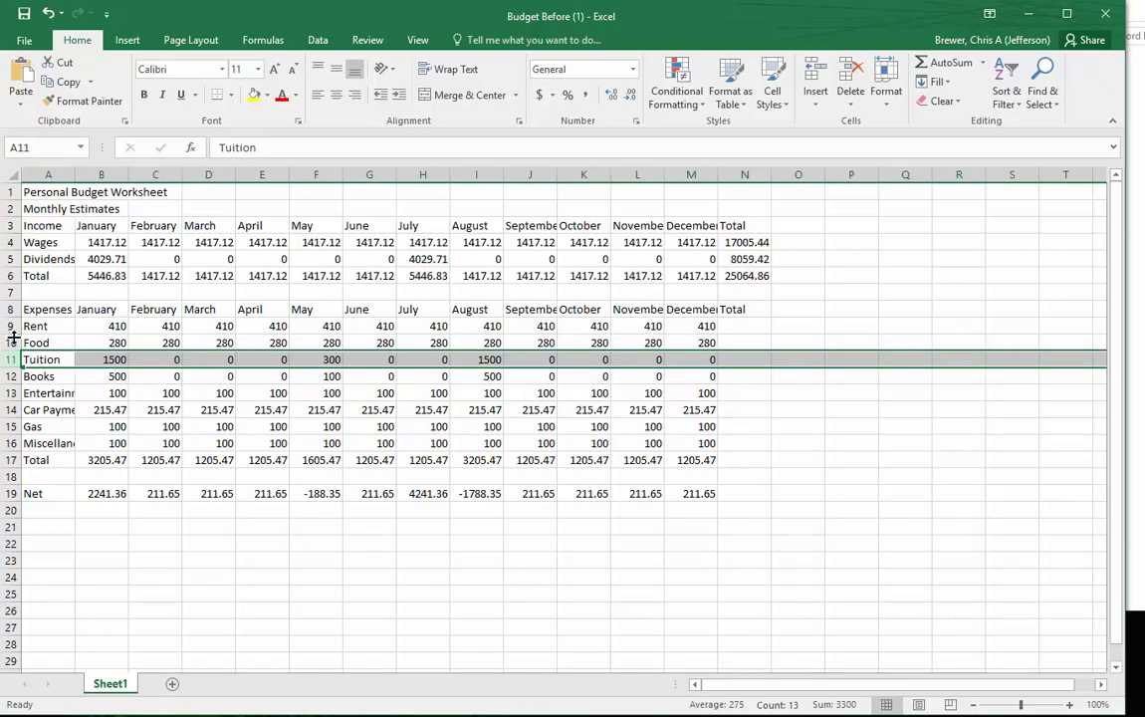
click(736, 327)
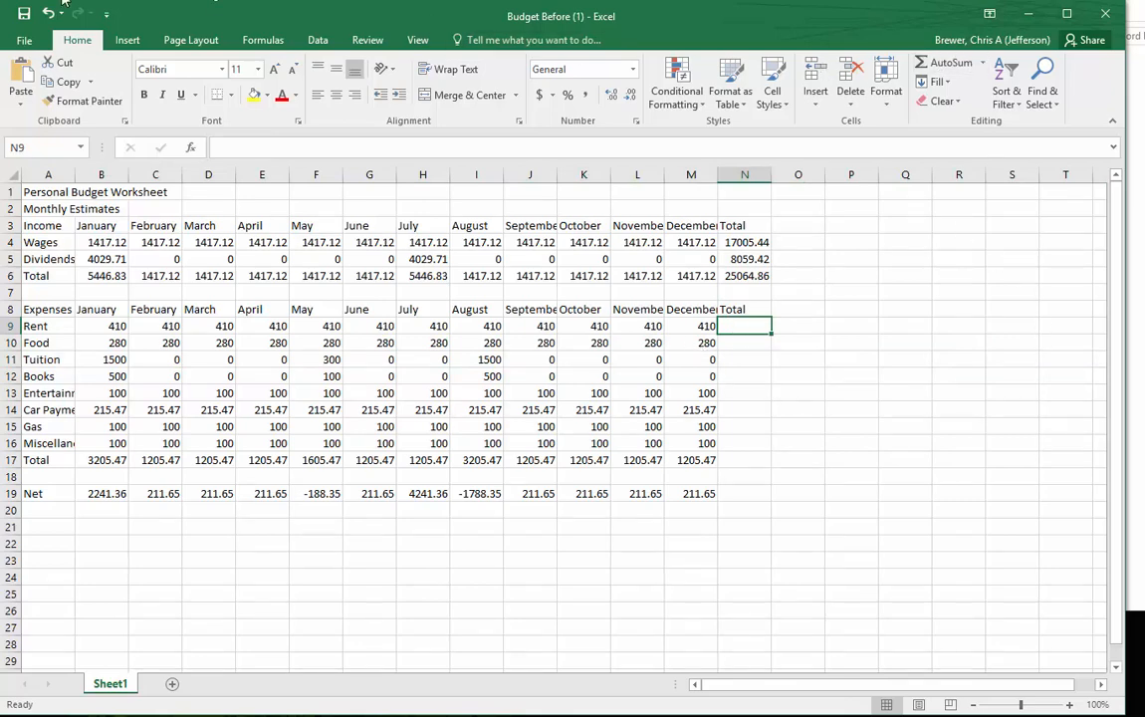
click(941, 63)
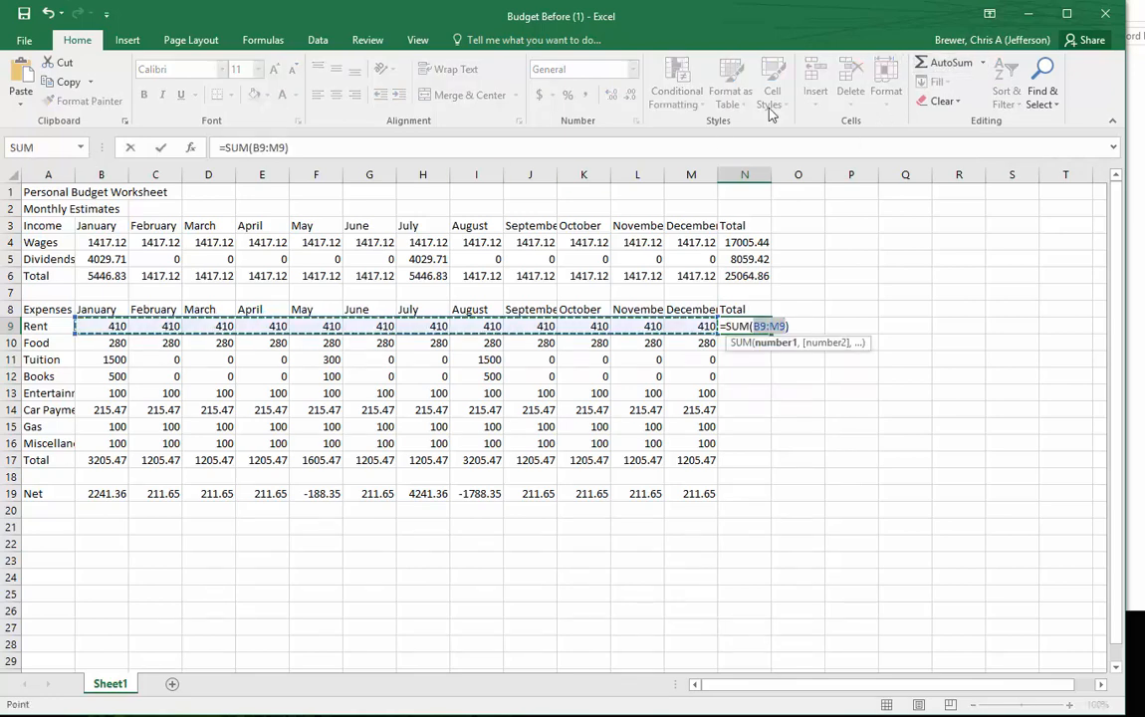
mouse_move(96, 324)
mouse_down()
mouse_move(537, 345)
mouse_move(705, 326)
mouse_up()
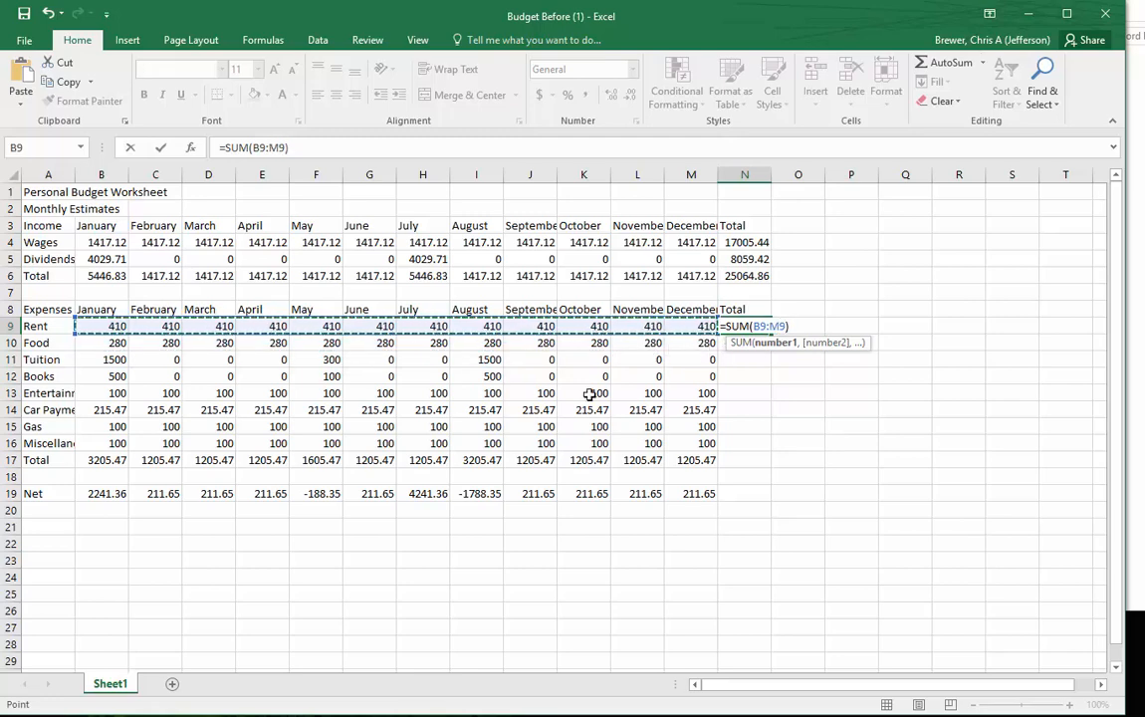
key(Return)
click(754, 326)
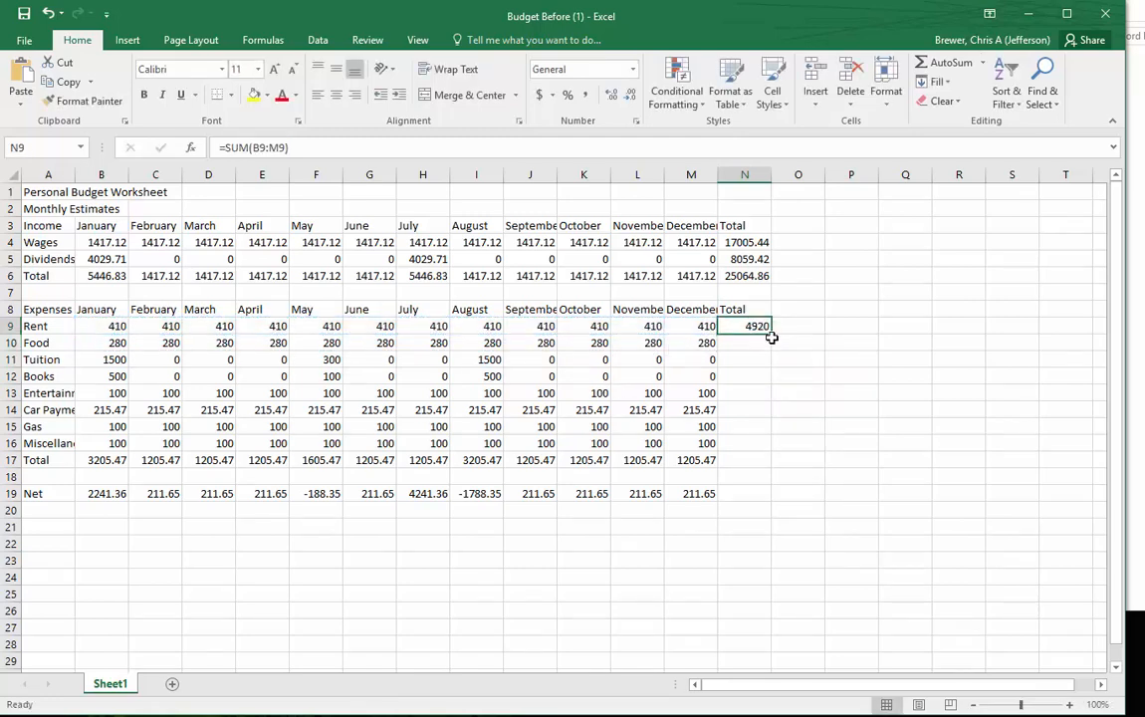
drag(771, 338, 752, 467)
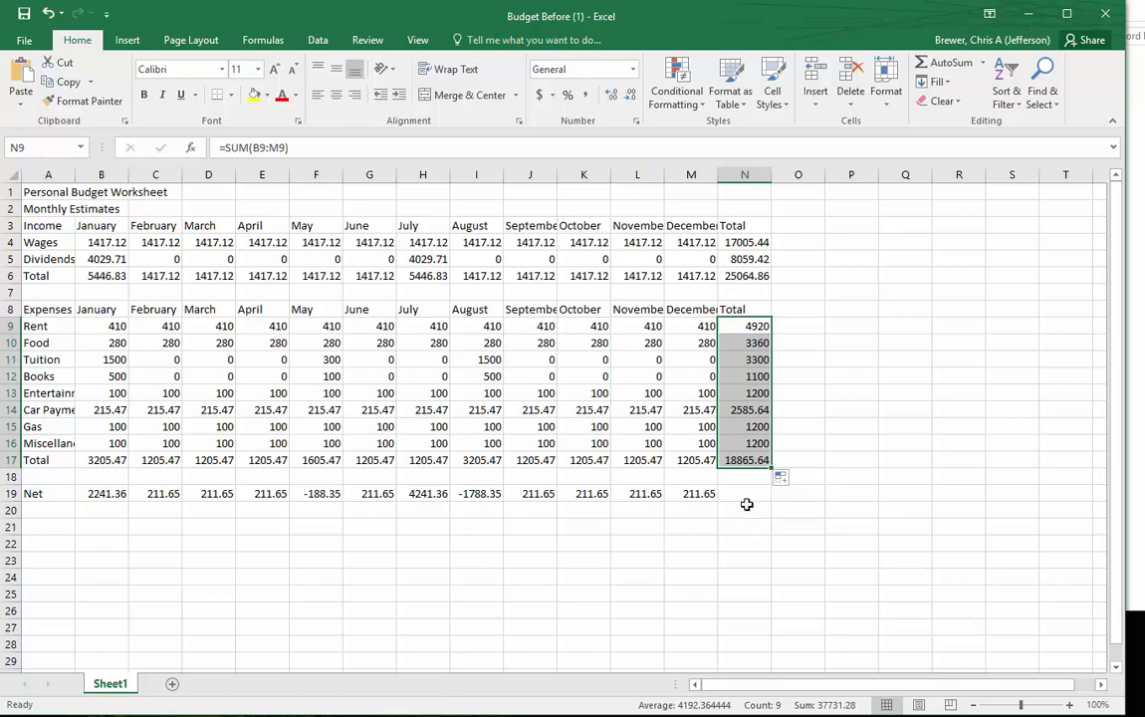
- Check the cell references in December's net formula in M19, and fill it across to the yearly Total column in N19
click(703, 495)
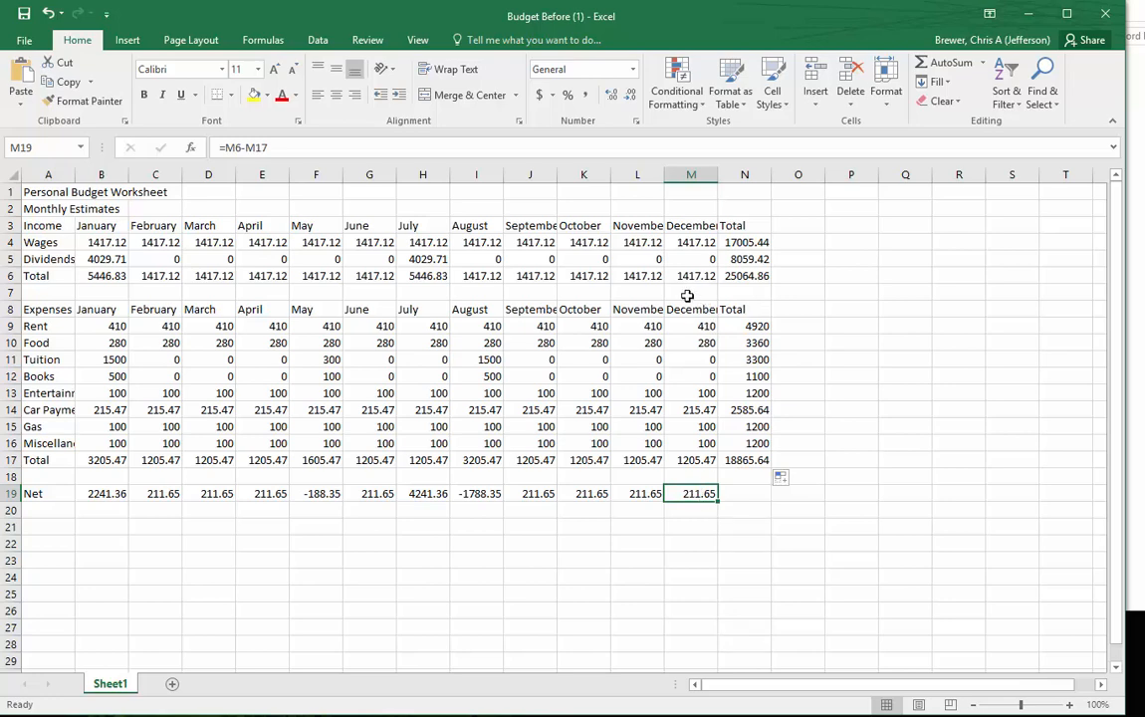
double_click(698, 493)
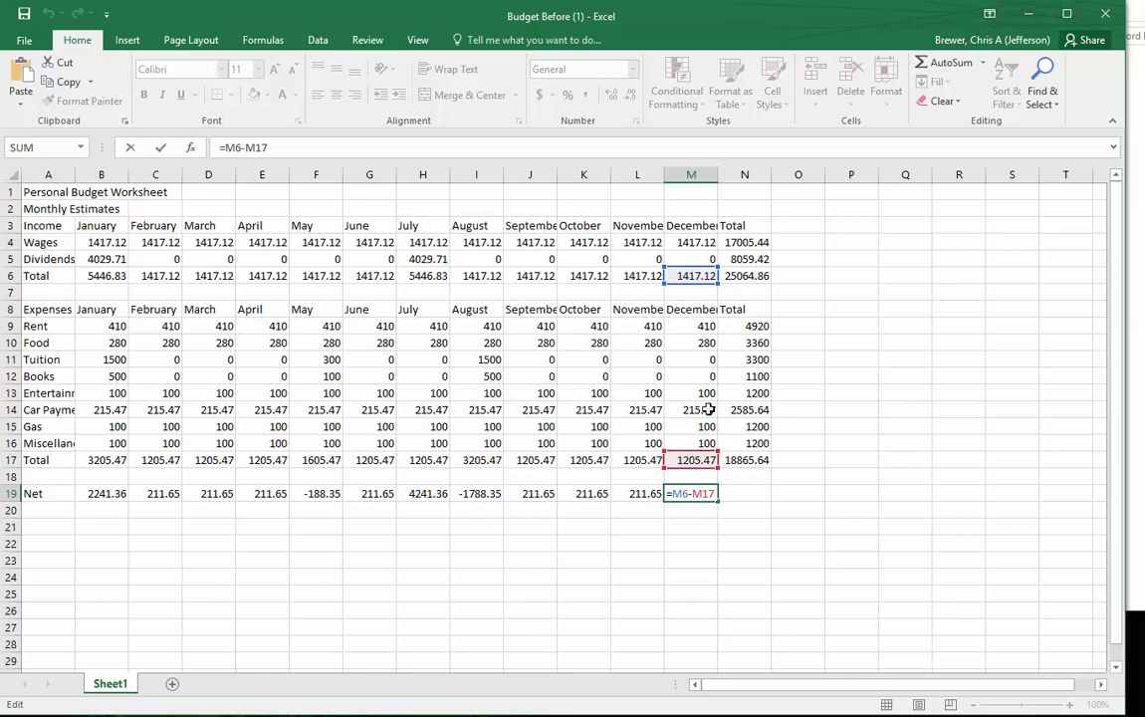
key(ctrl+Return)
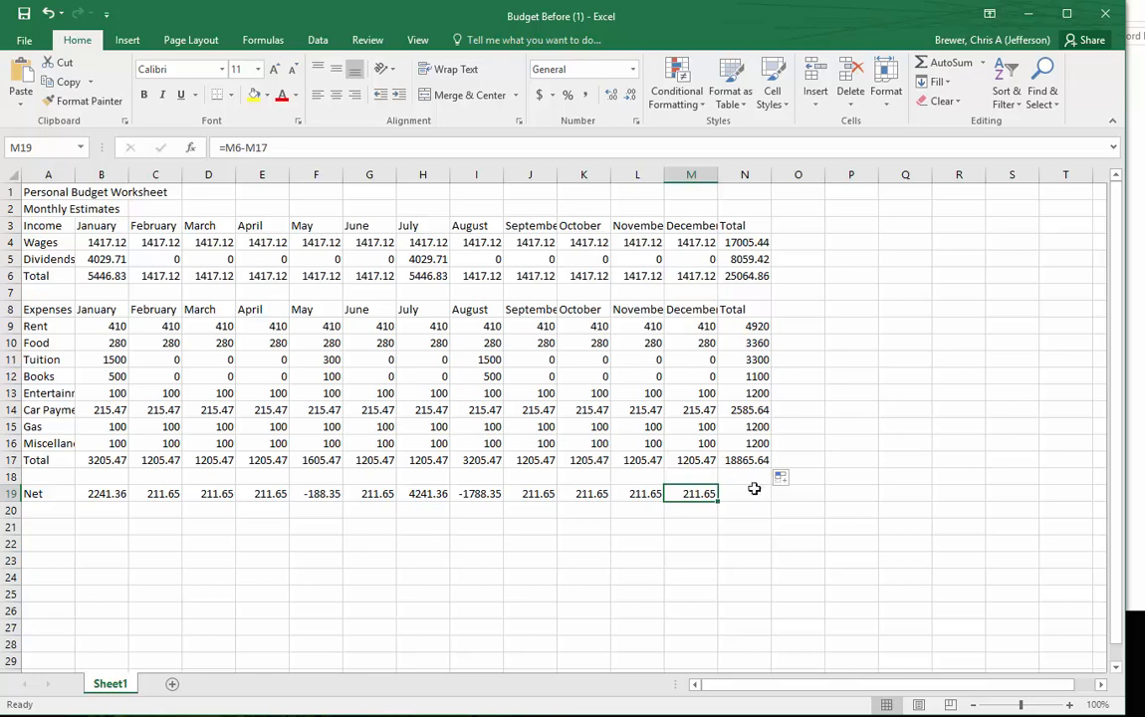
drag(719, 500, 778, 497)
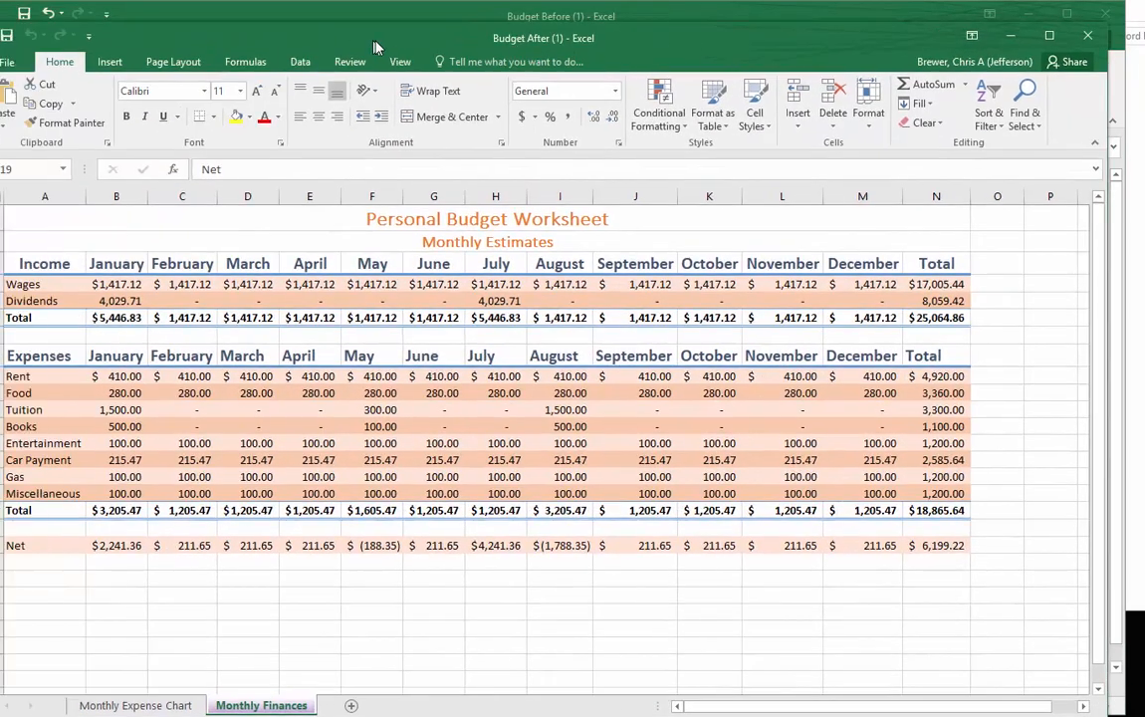
- In the Budget After workbook, examine how the two title rows are merged and formatted, and return to Budget Before
key(shift+space)
click(252, 217)
drag(413, 231, 478, 233)
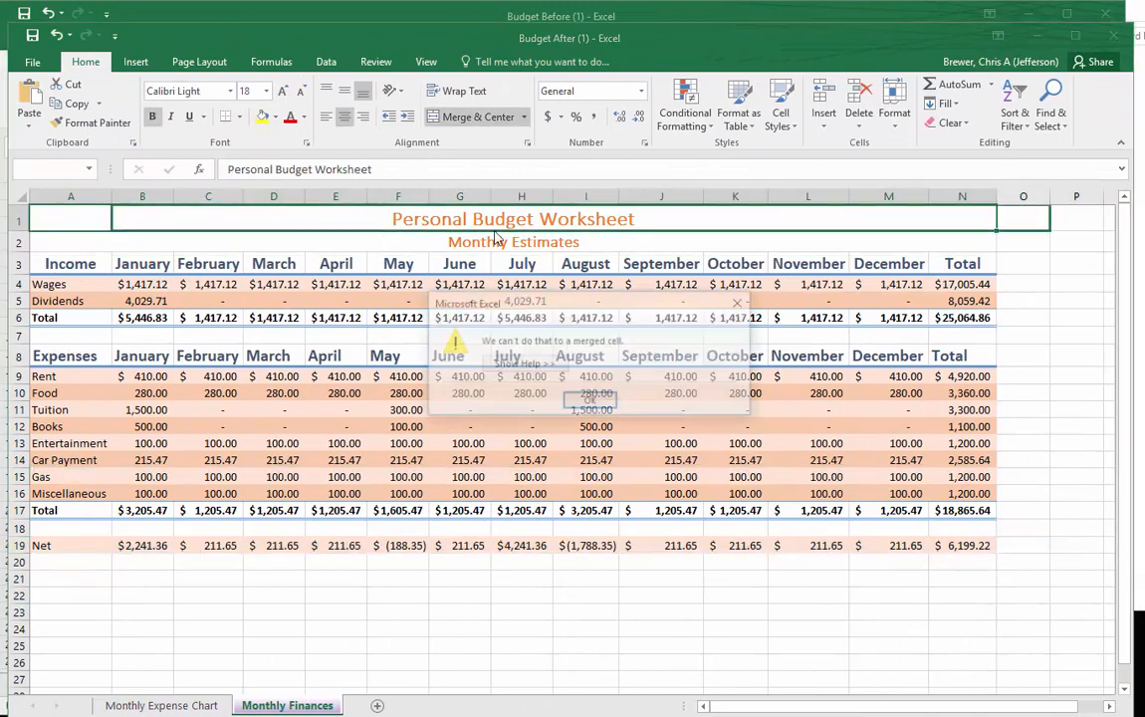
click(741, 302)
click(455, 243)
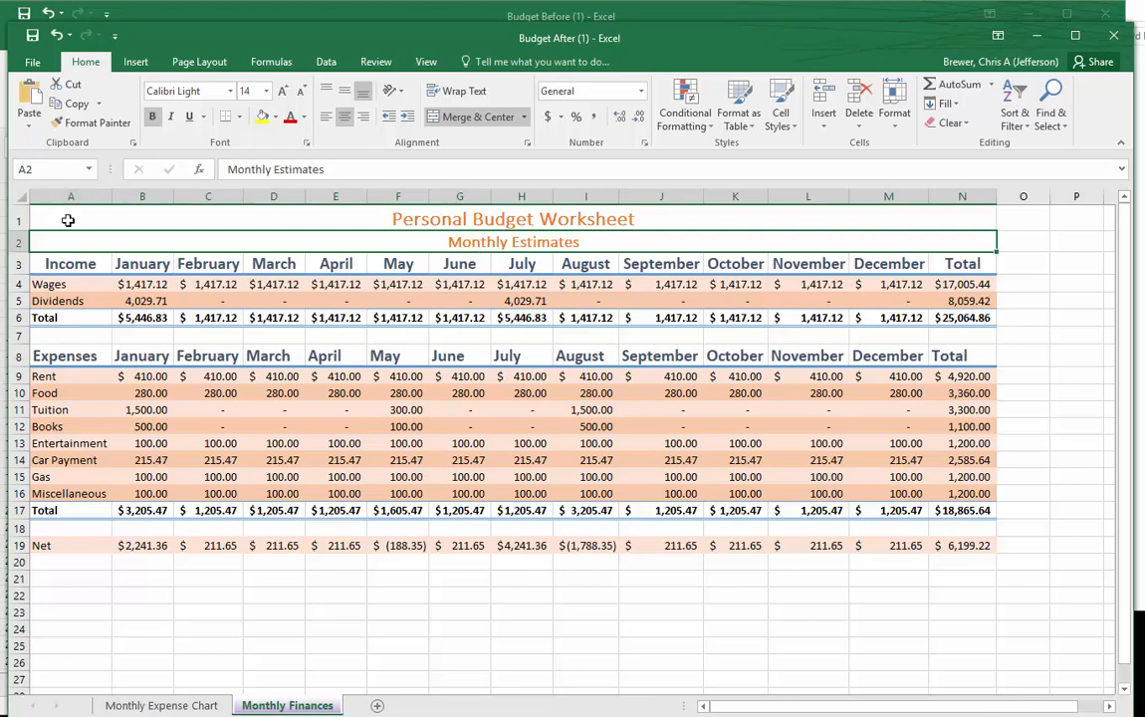
click(62, 217)
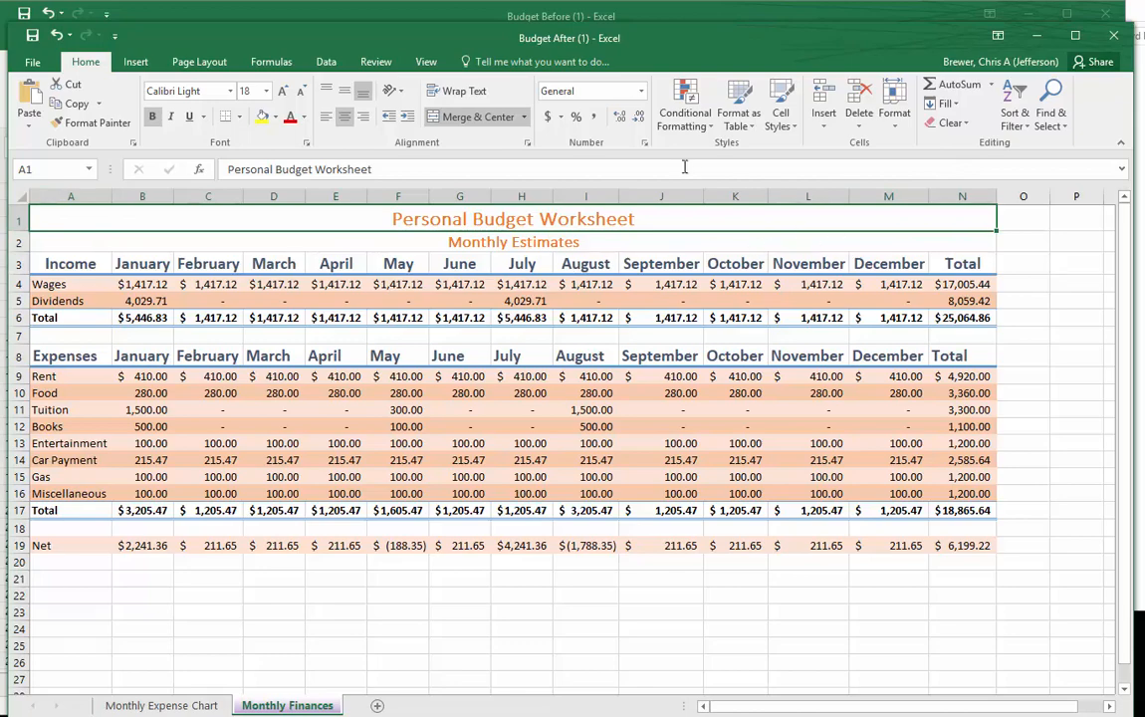
drag(657, 39, 0, 37)
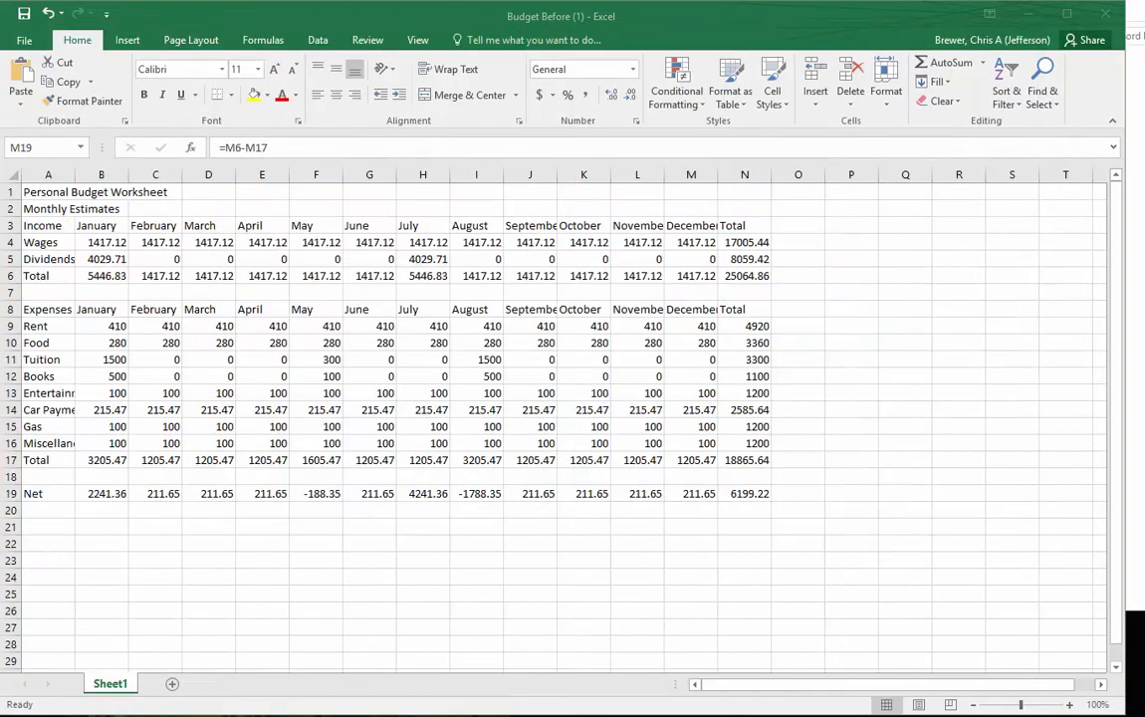
- Merge and center the Personal Budget Worksheet title across A1:N1
click(38, 190)
click(37, 191)
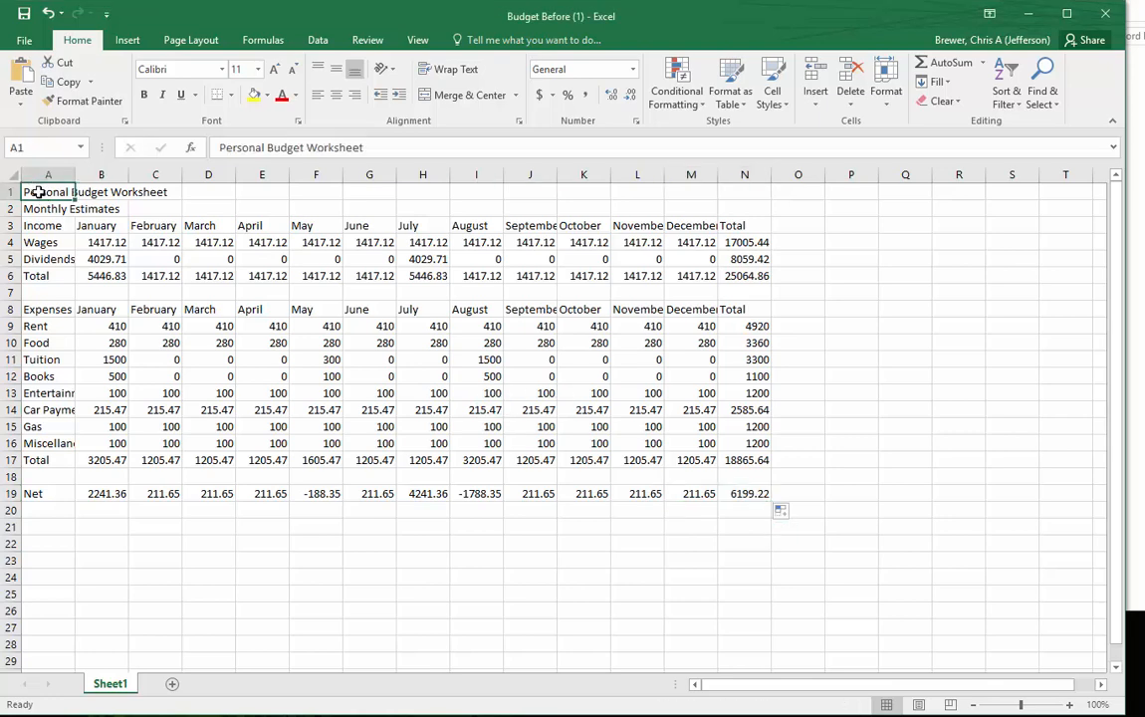
drag(36, 191, 739, 198)
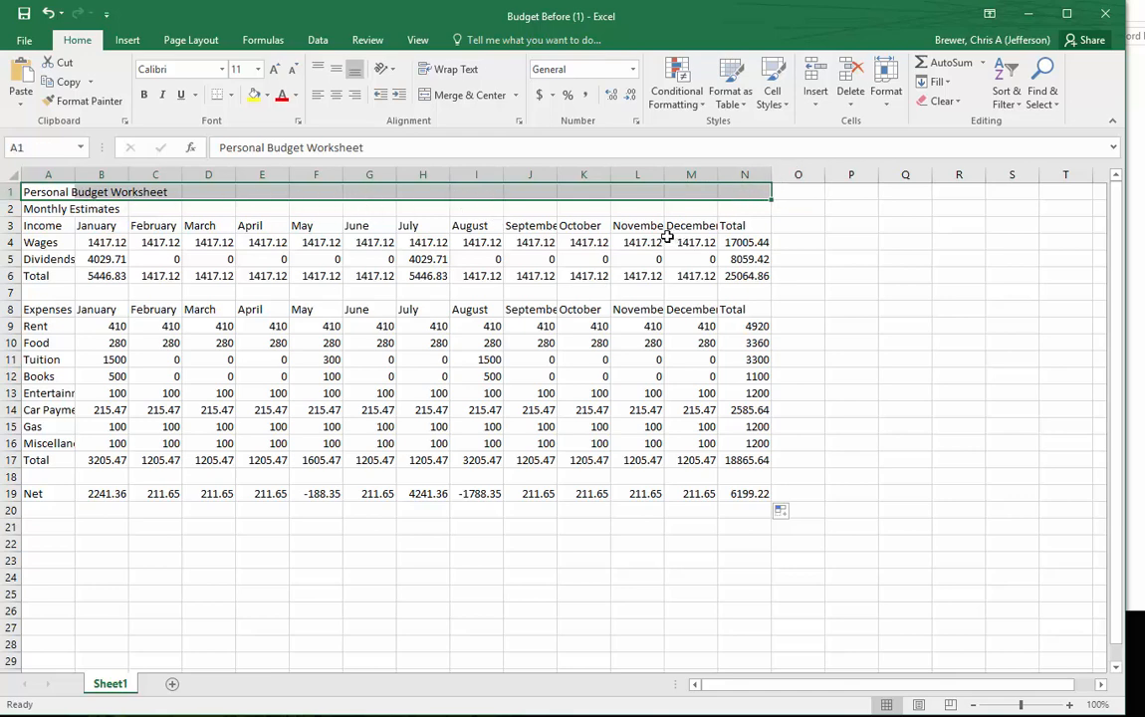
click(43, 190)
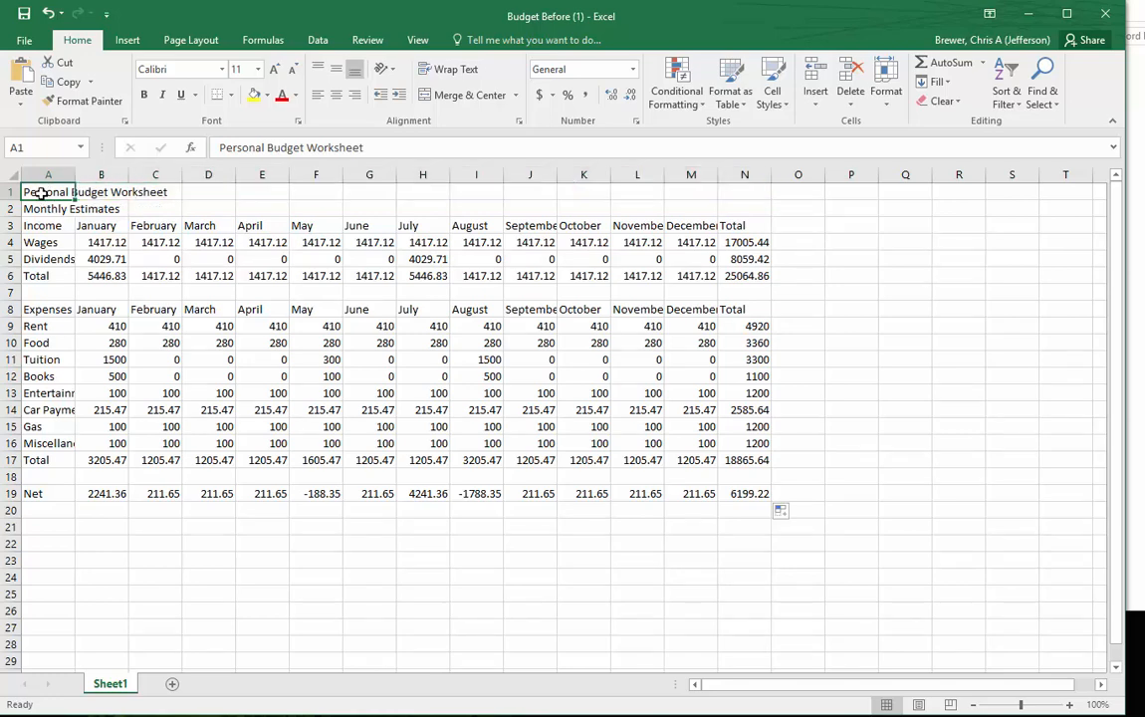
drag(40, 192, 741, 185)
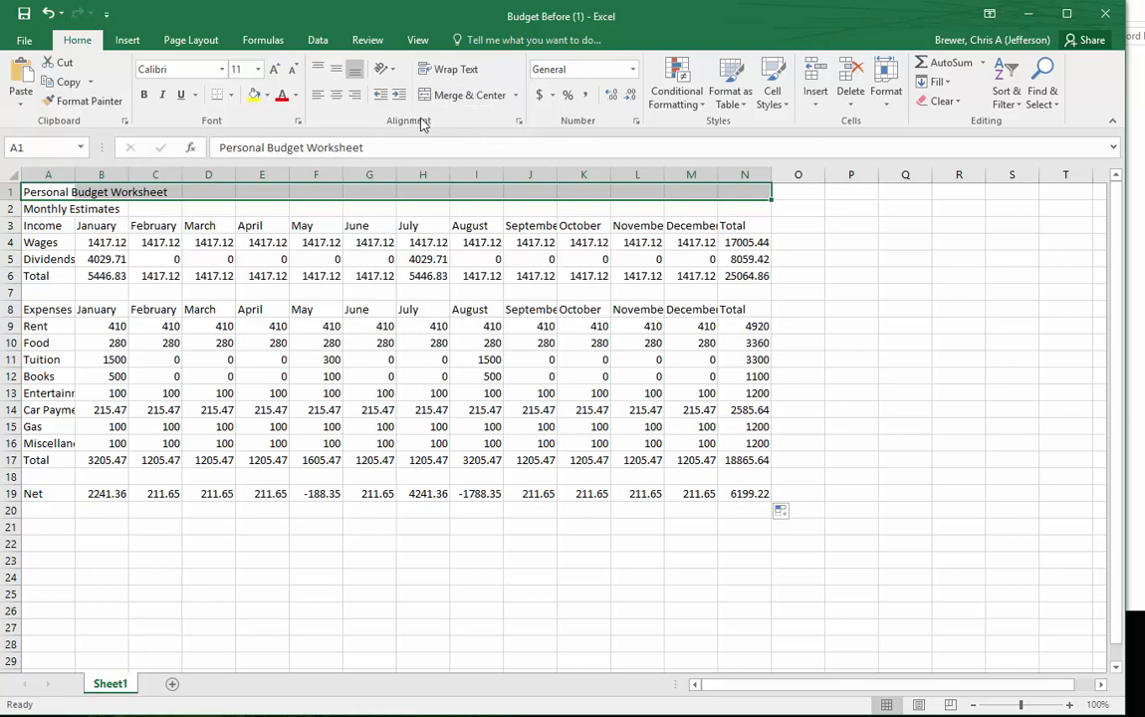
click(468, 95)
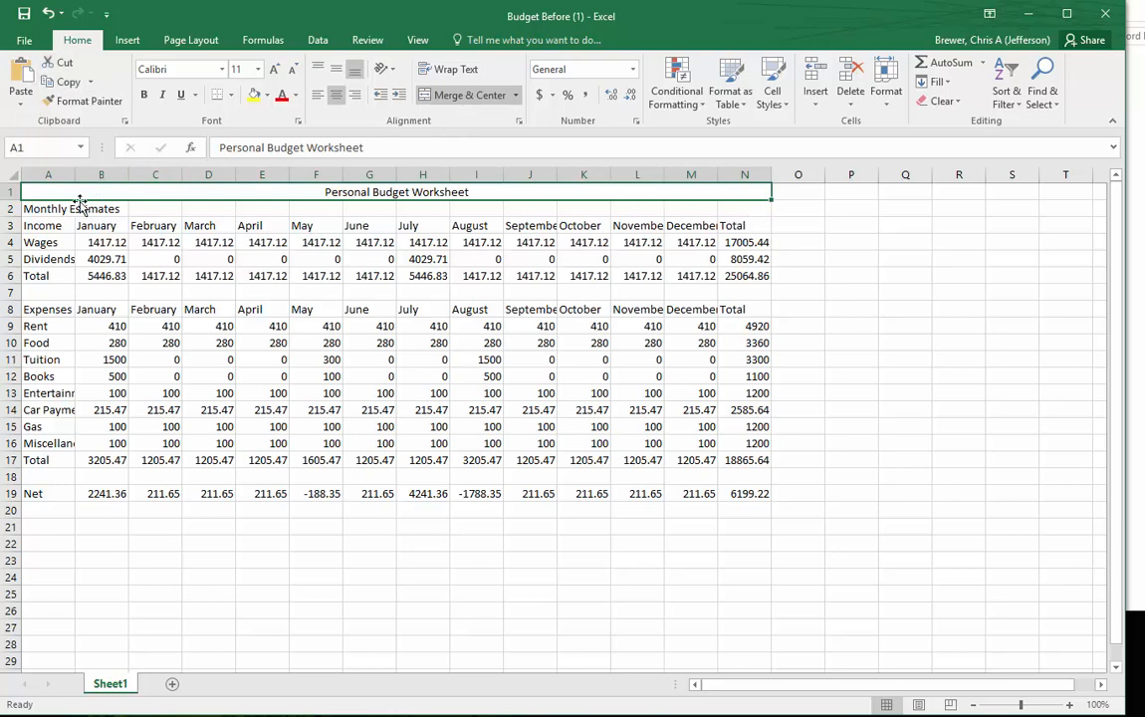
- Merge and center the Monthly Estimates subtitle across A2:N2
click(50, 209)
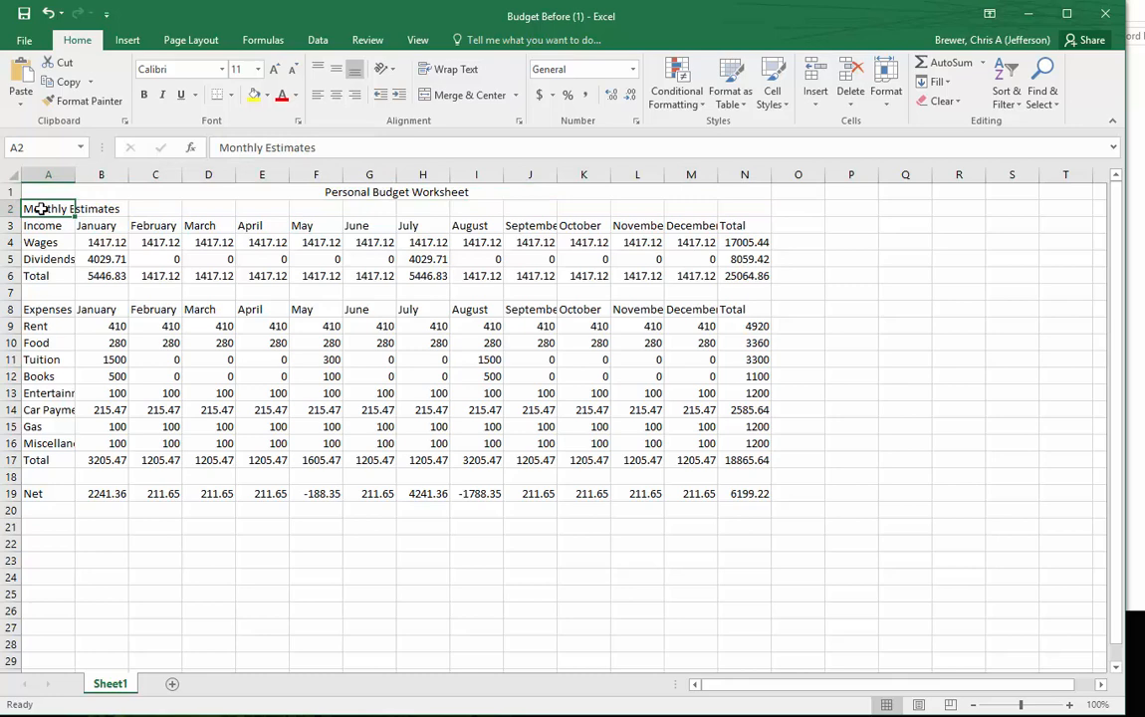
drag(44, 209, 728, 204)
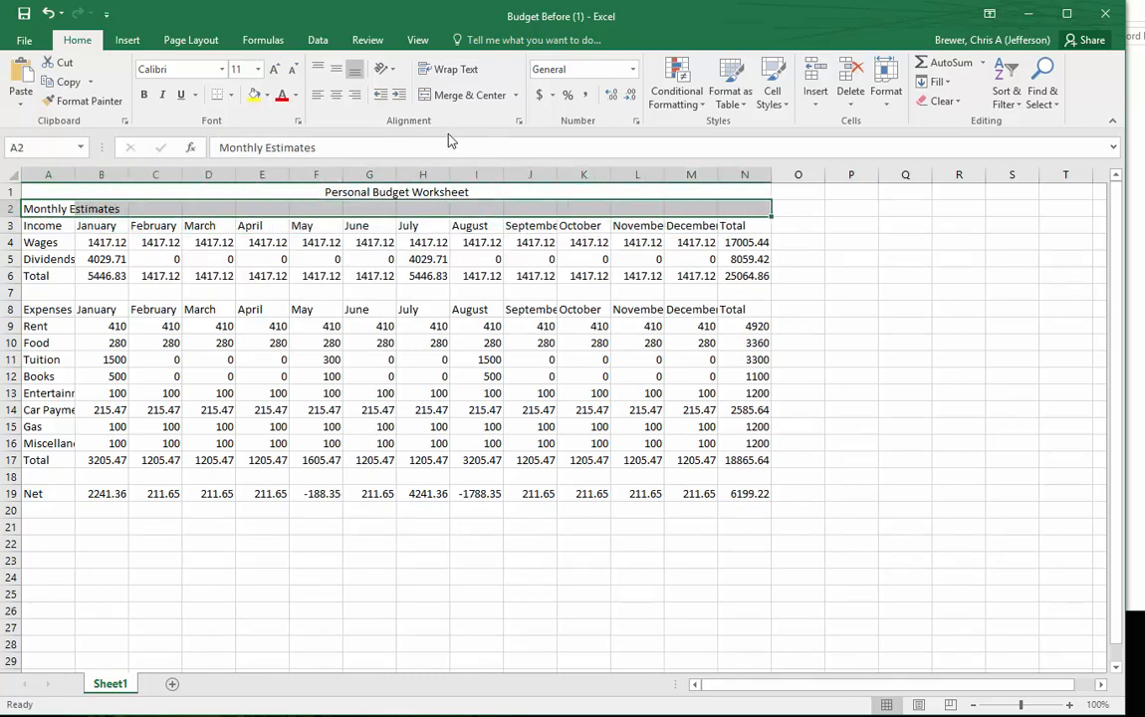
click(460, 96)
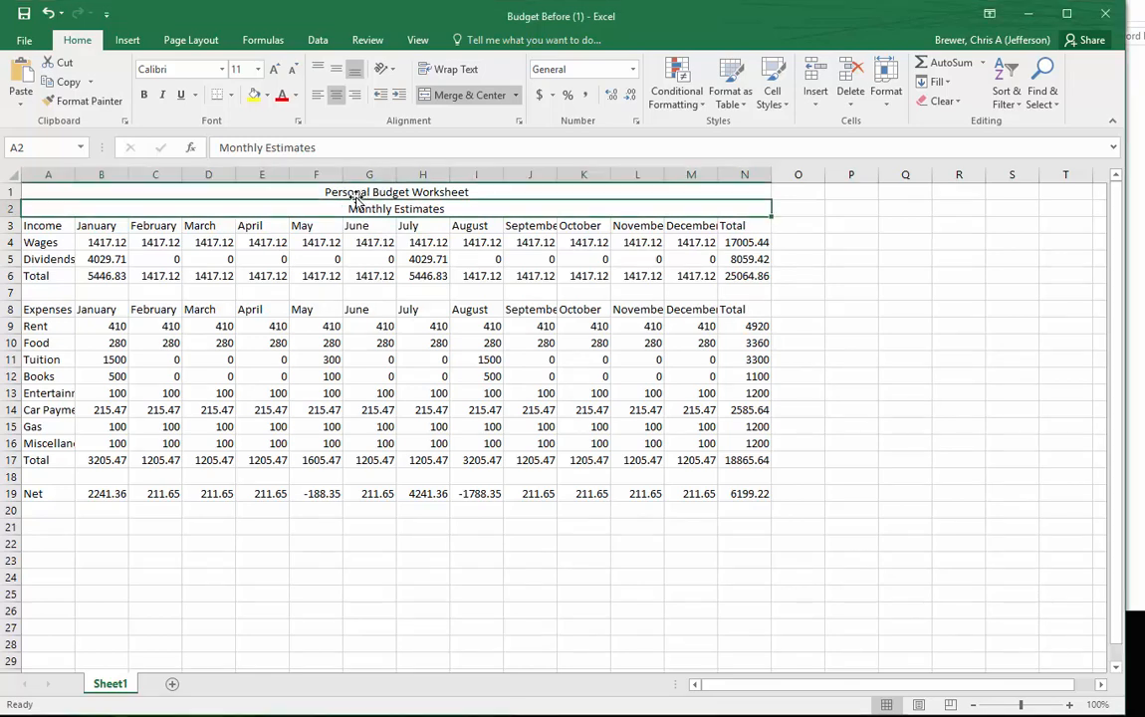
- Format the Personal Budget Worksheet title in A1 as bold Calibri Light, size 18, in the orange theme colour
click(329, 191)
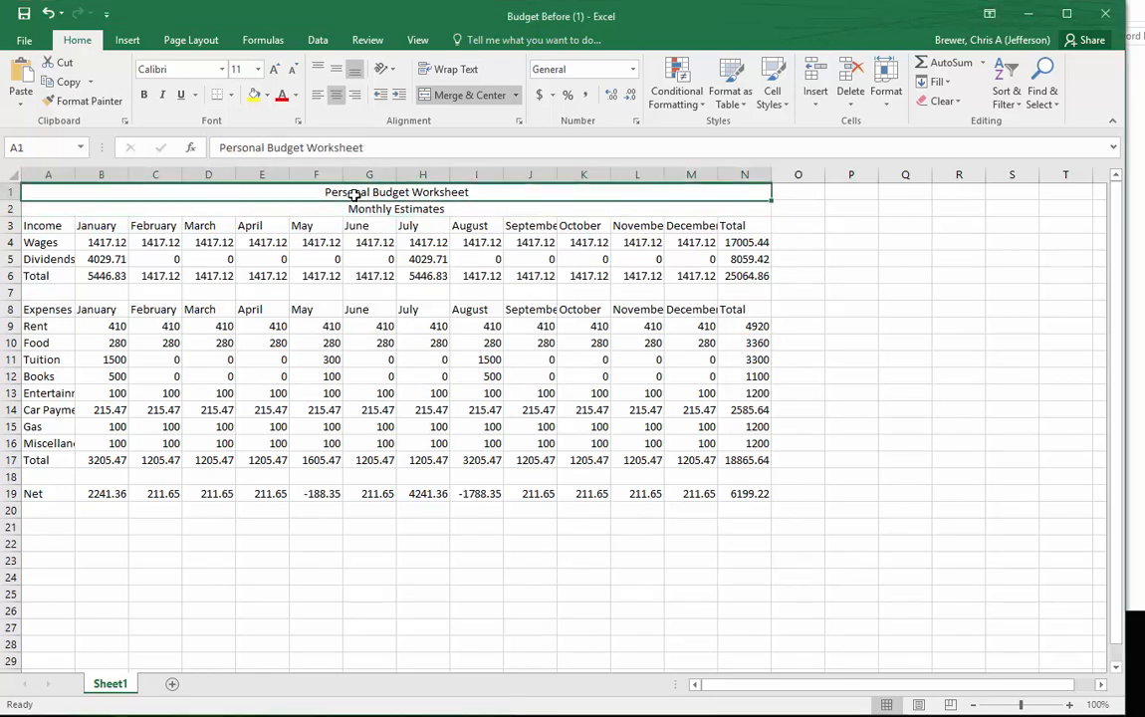
click(220, 69)
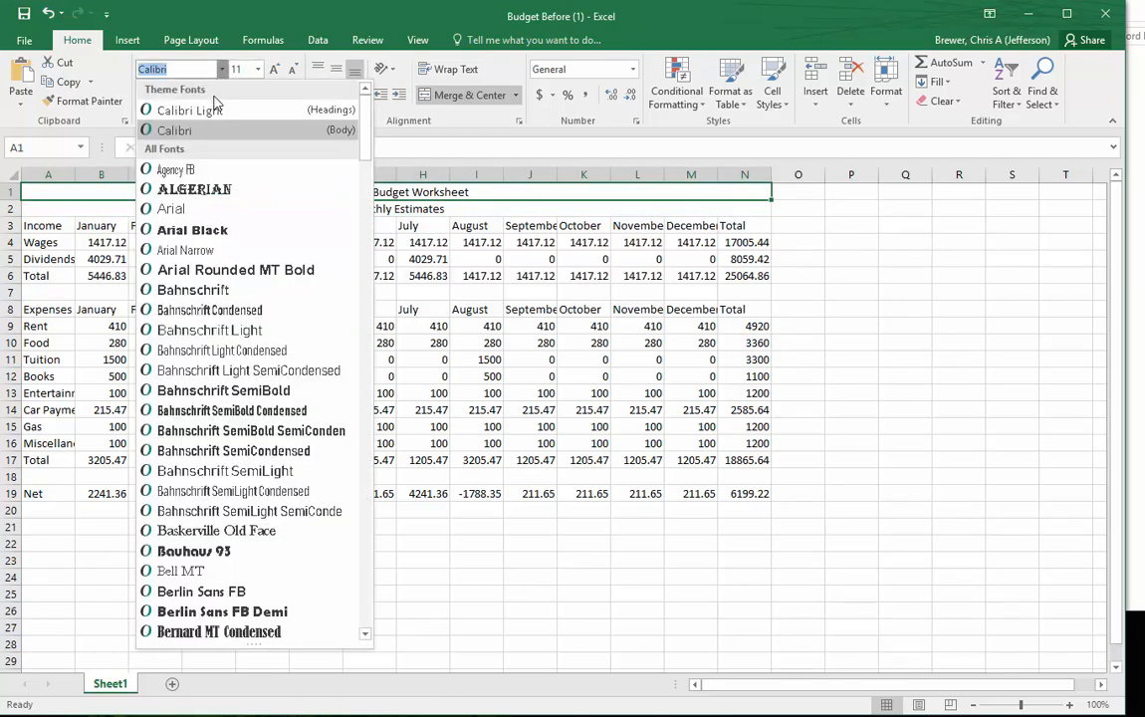
click(211, 111)
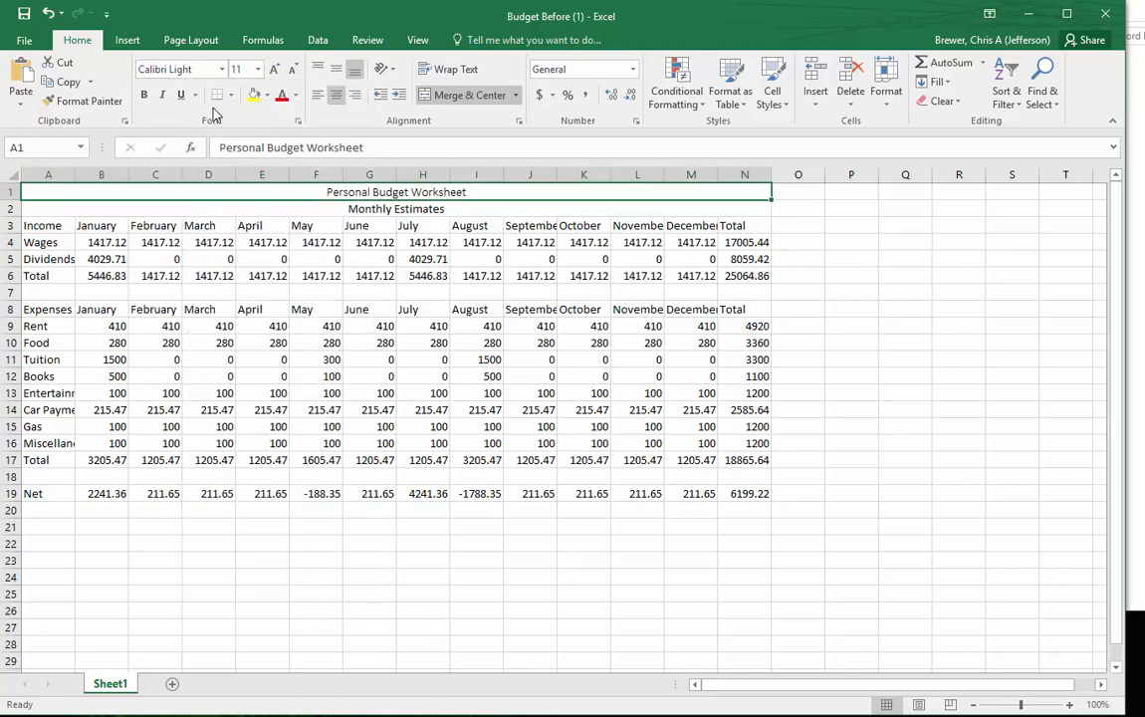
click(258, 70)
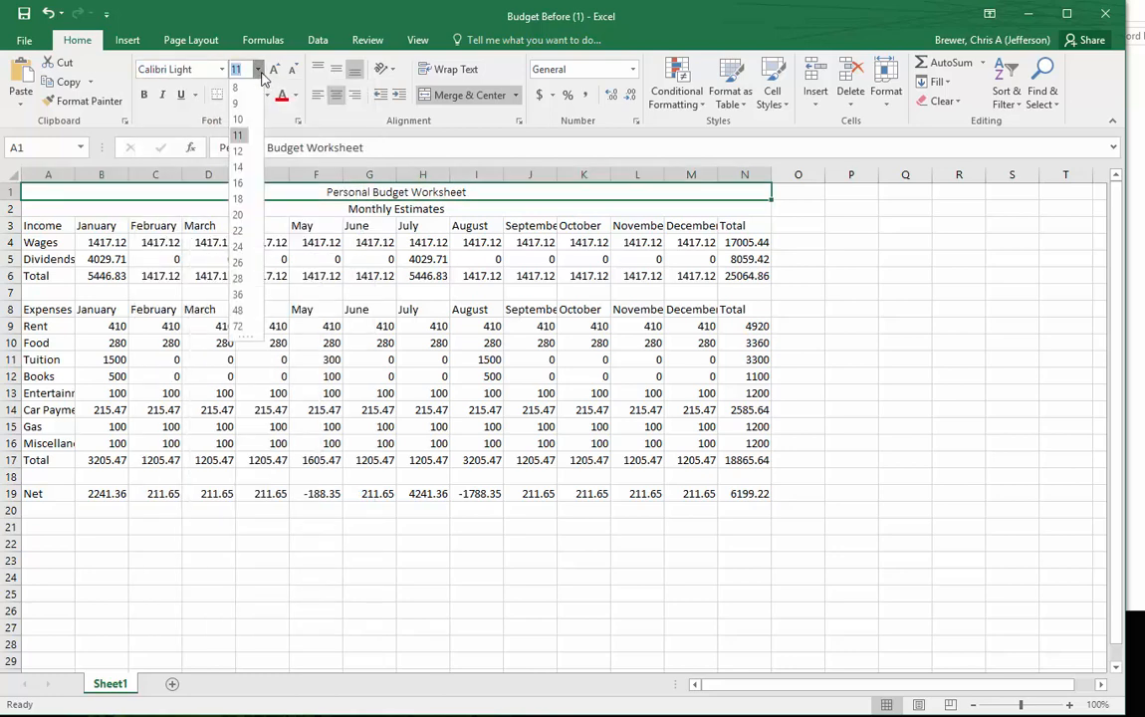
click(239, 200)
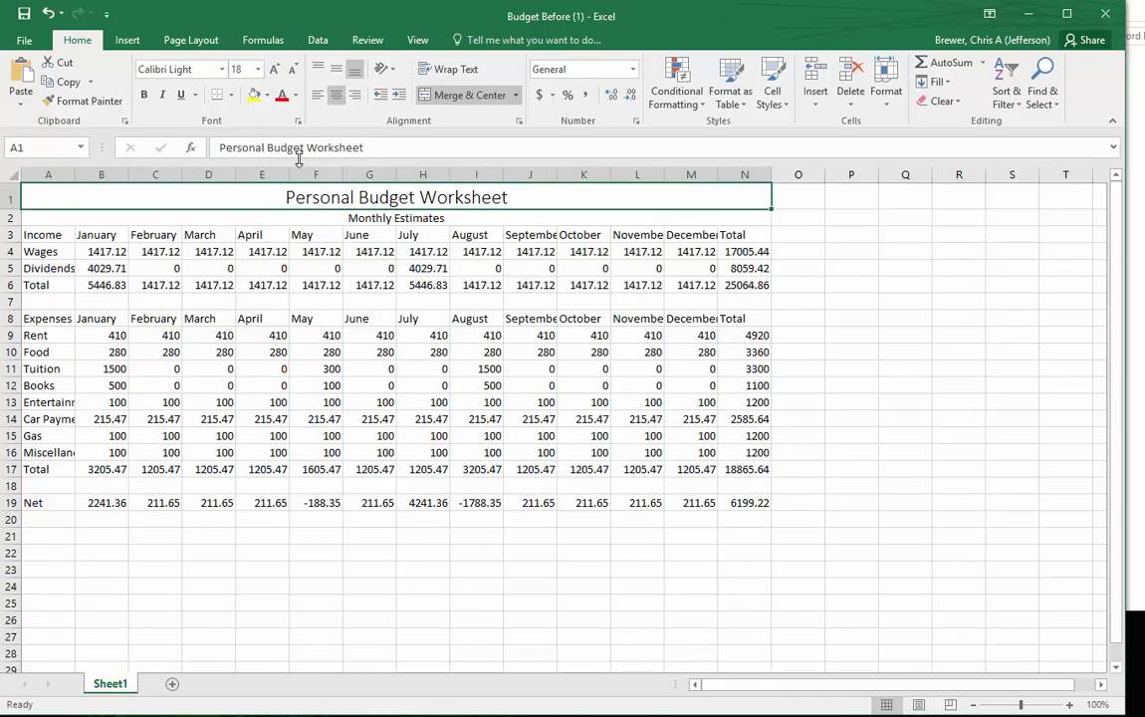
click(295, 97)
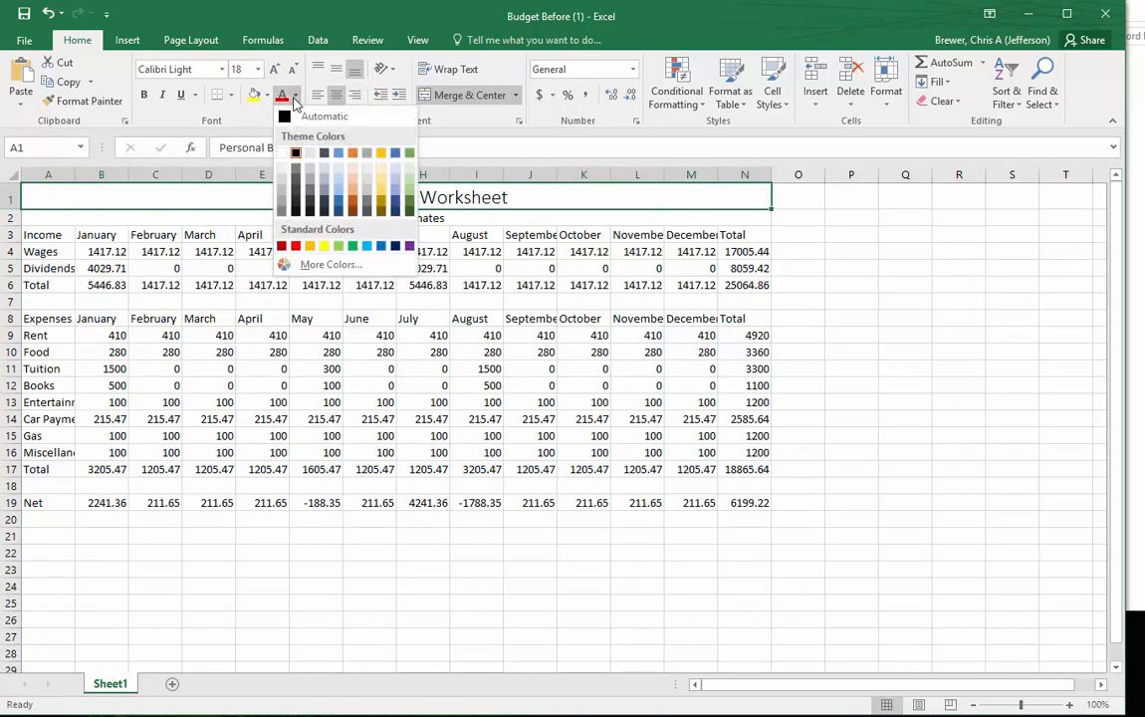
click(352, 154)
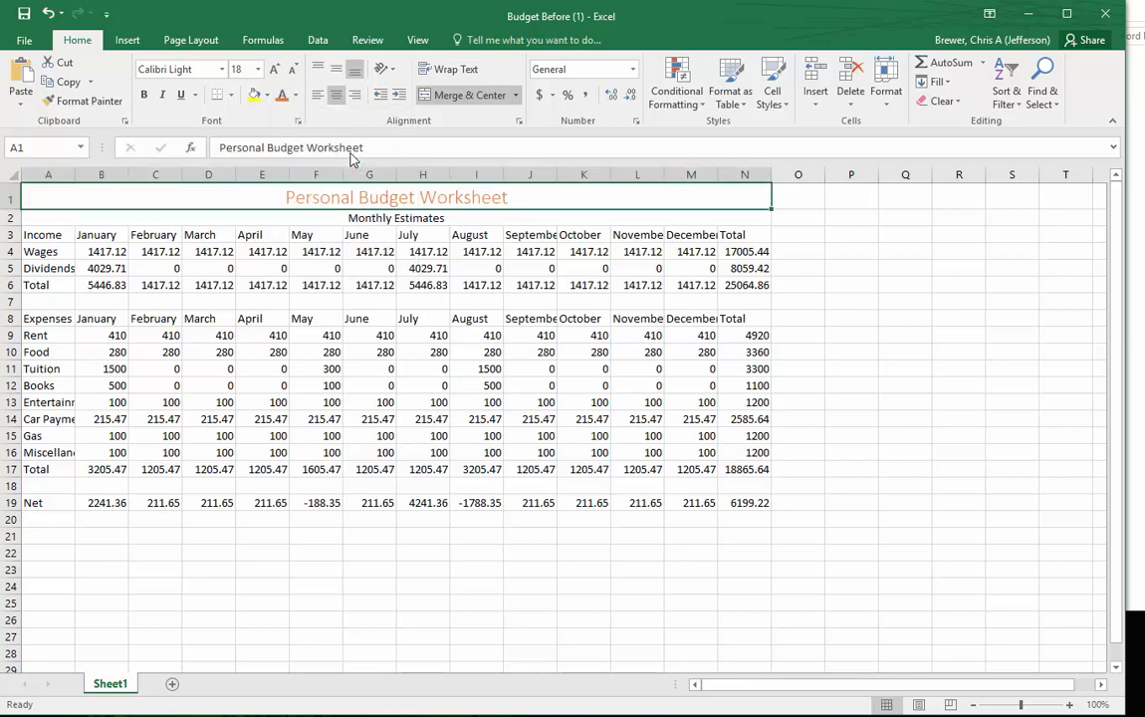
click(145, 97)
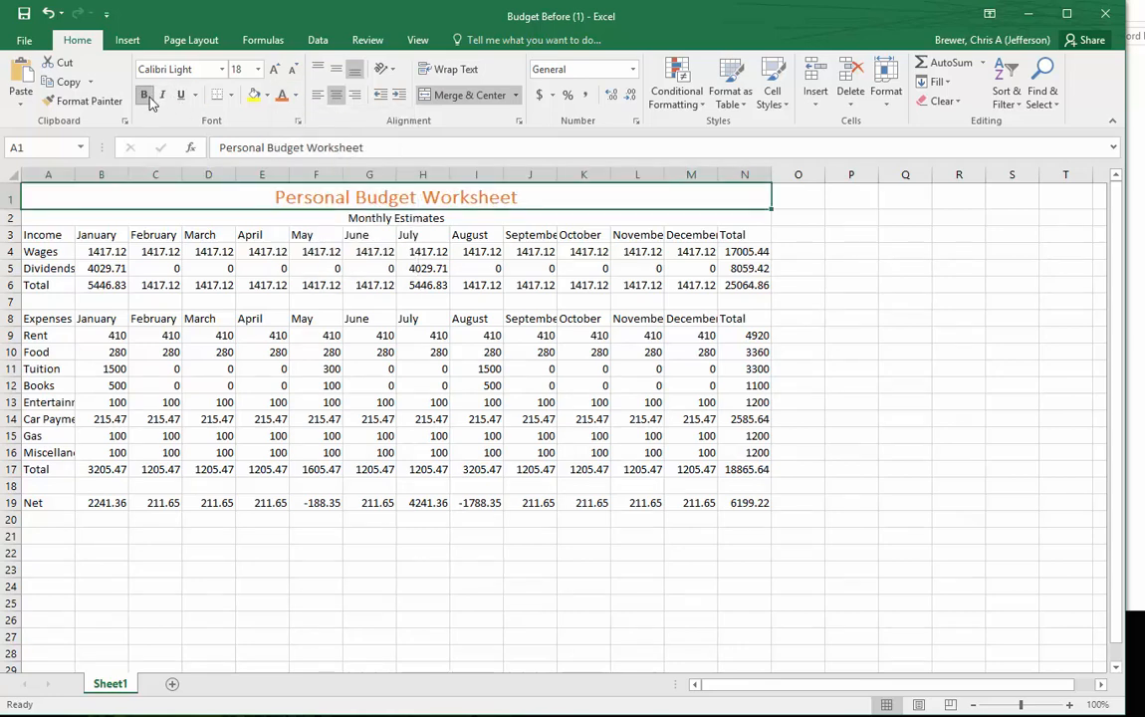
- Format the Monthly Estimates subtitle in A2 as bold Calibri Light, size 14, in the same orange as the title
click(368, 219)
key(alt+Tab)
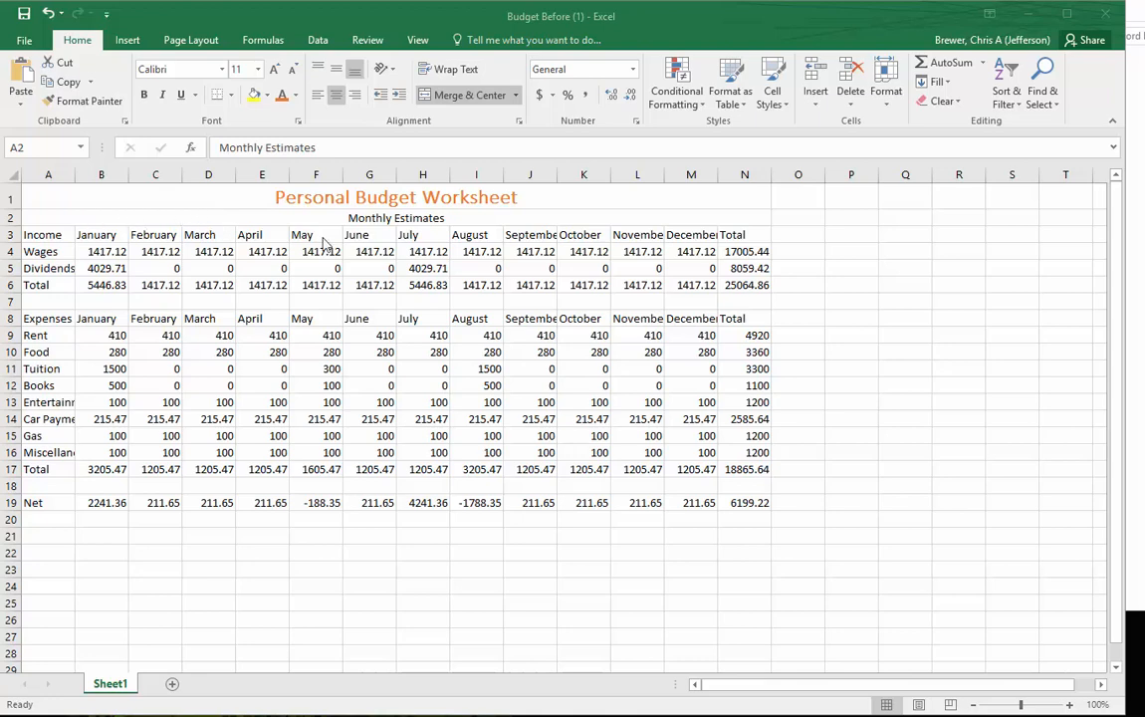
click(418, 224)
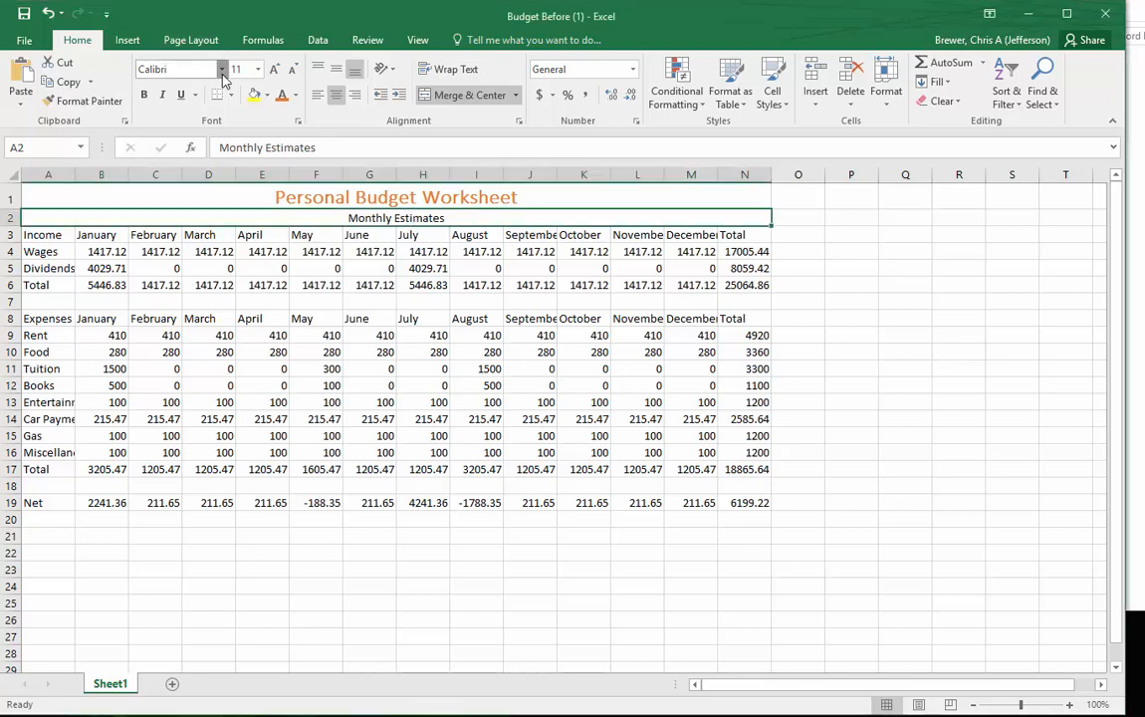
click(221, 69)
click(211, 108)
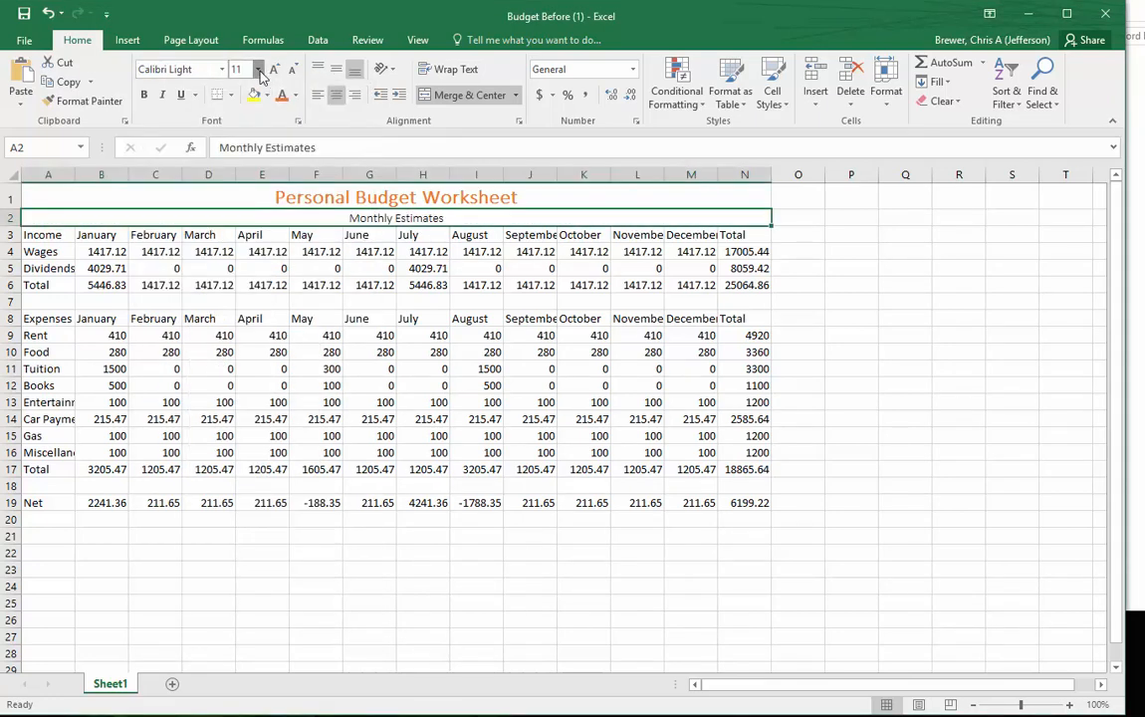
click(257, 70)
click(238, 168)
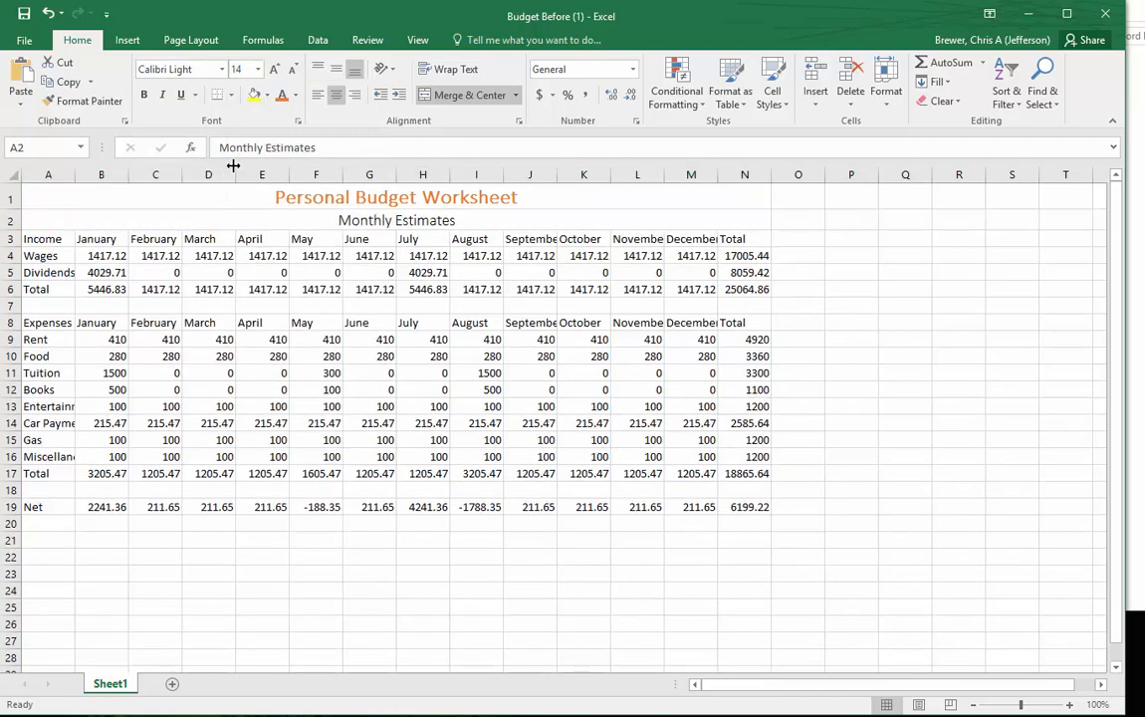
click(146, 101)
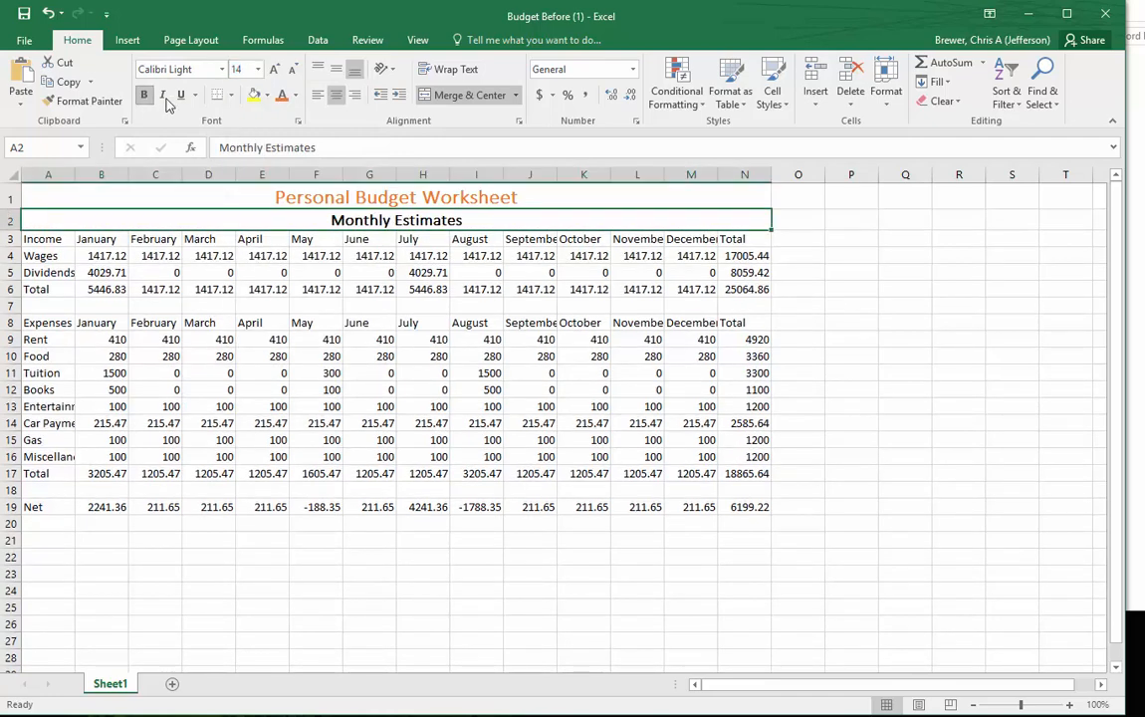
click(282, 96)
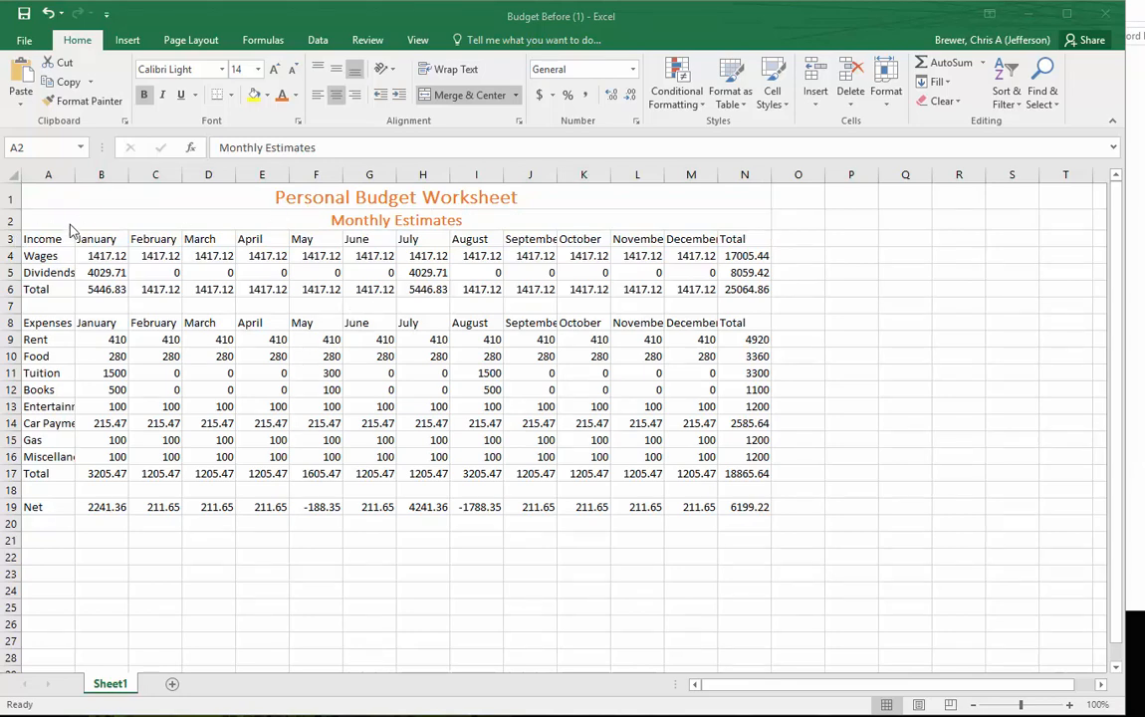
- Apply the Heading 1 cell style to the Income header row, A3:N3
click(35, 219)
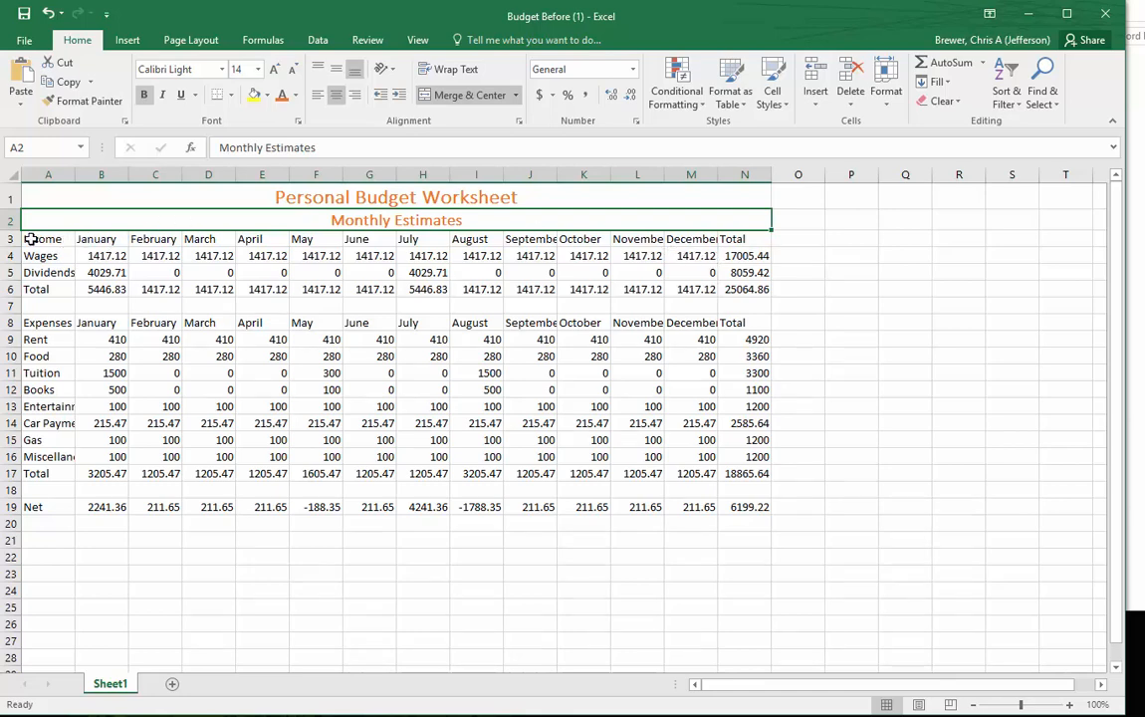
drag(30, 239, 759, 239)
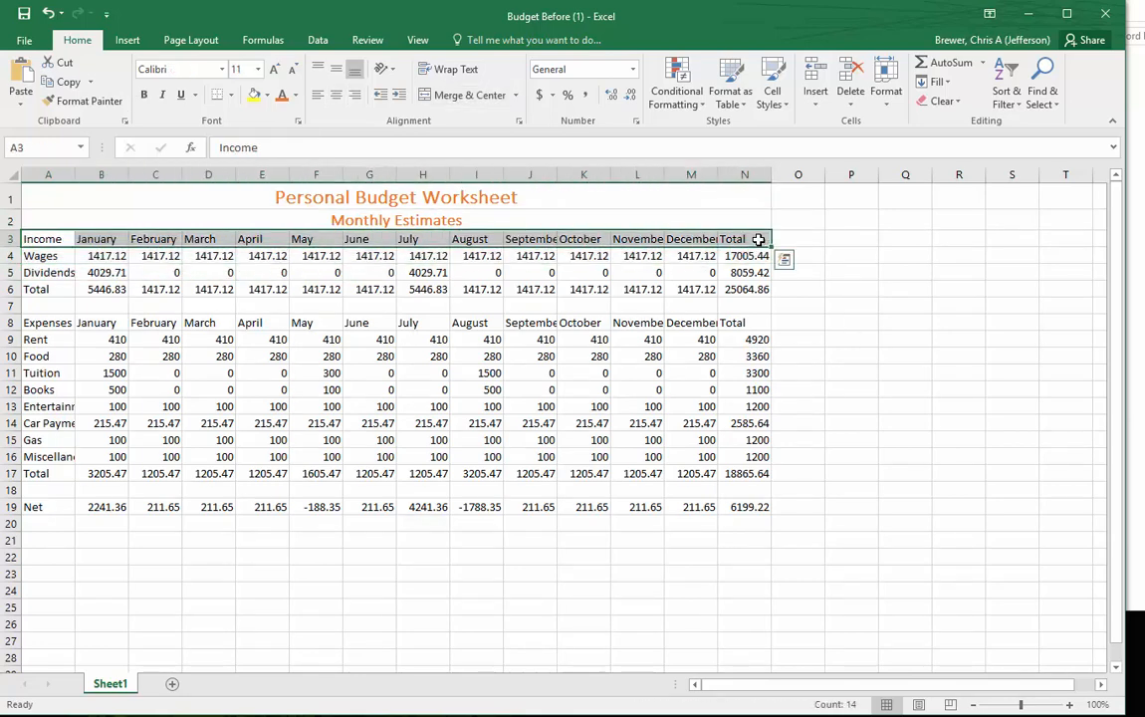
click(773, 88)
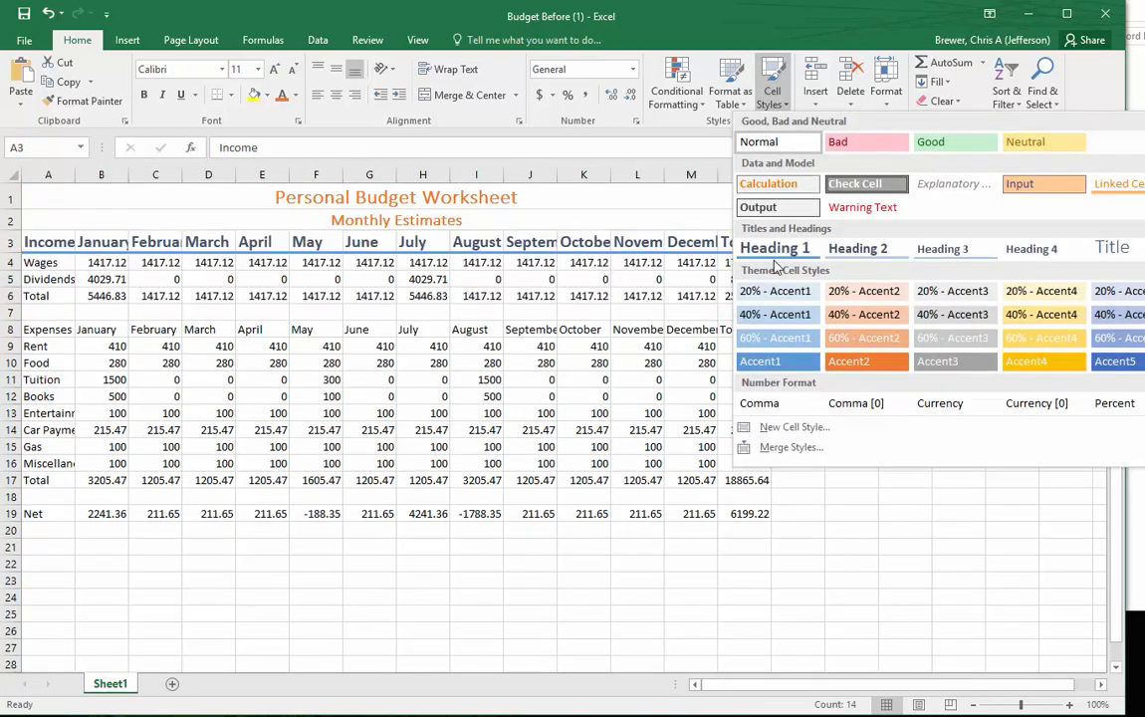
click(775, 254)
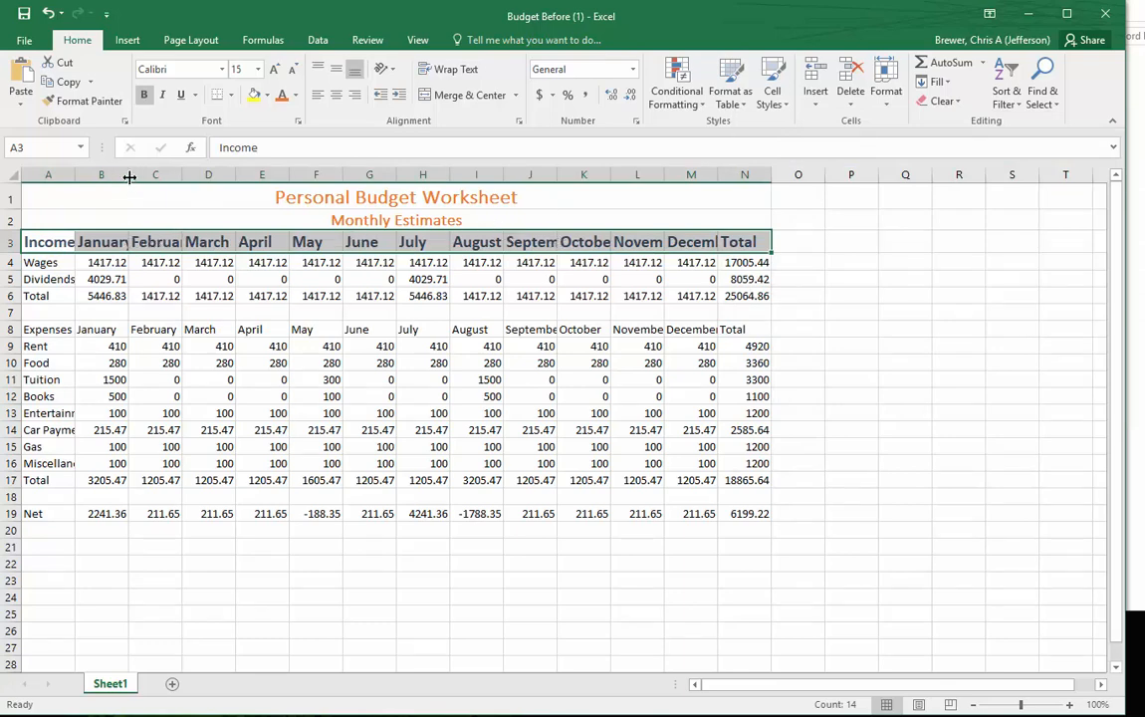
- AutoFit the widths of columns A through M so that the row labels and month names fit
double_click(74, 174)
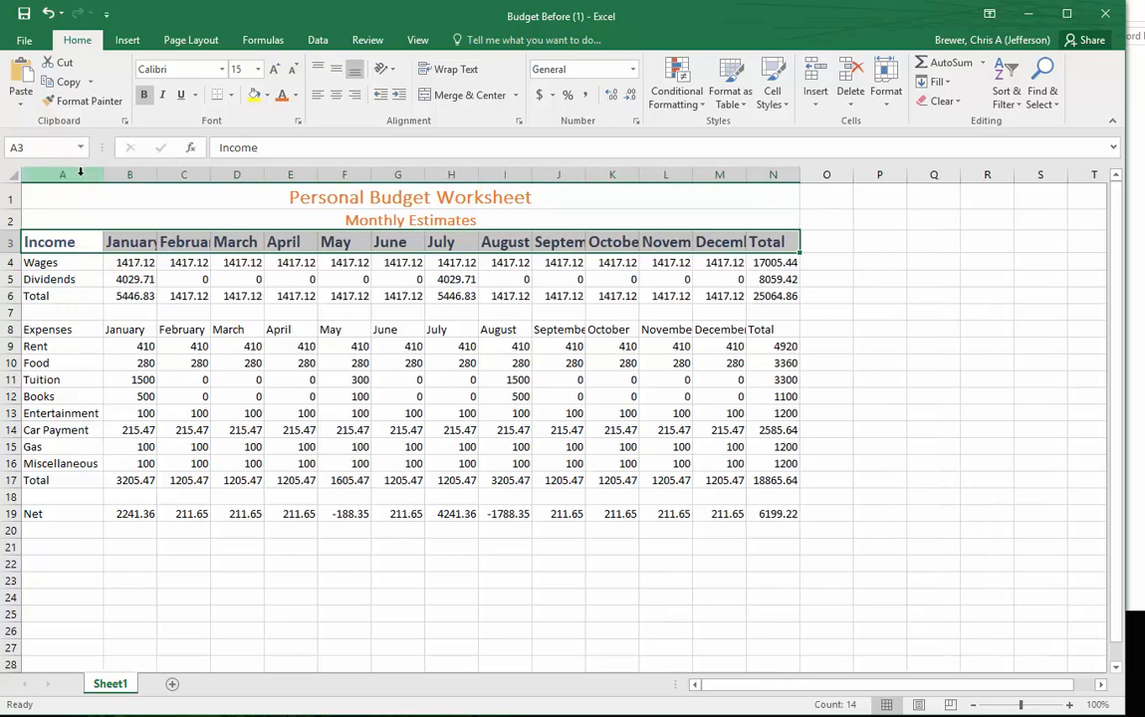
drag(156, 174, 692, 175)
click(478, 174)
double_click(747, 175)
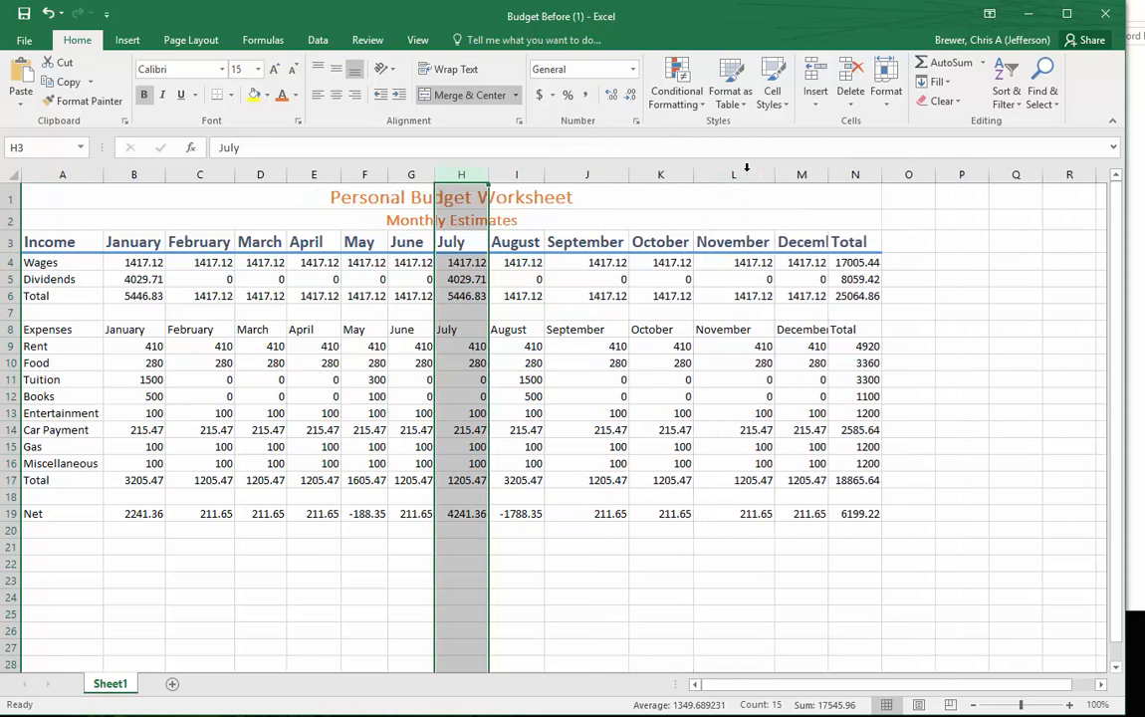
double_click(827, 176)
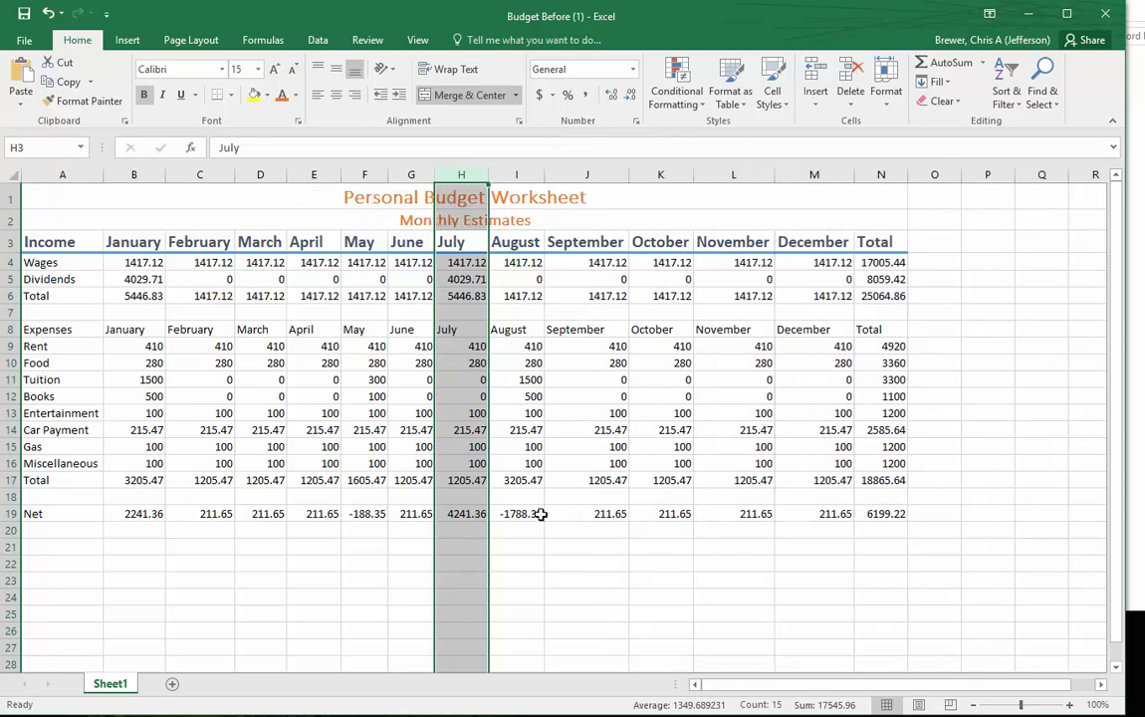
click(586, 611)
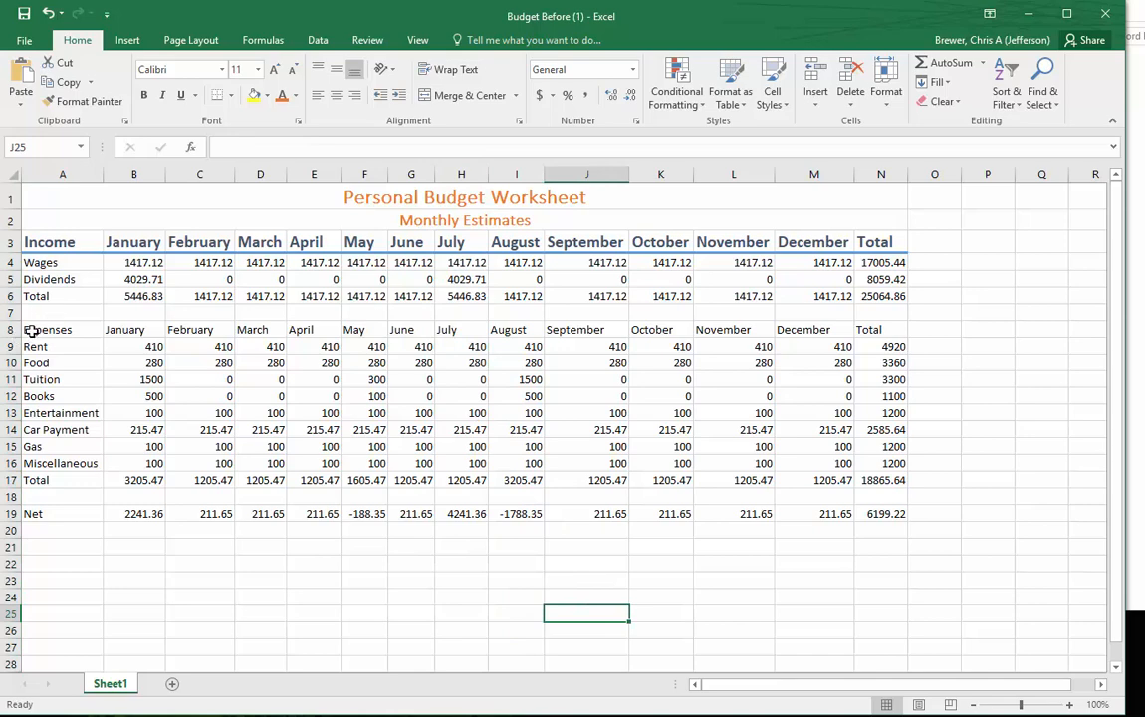
- Apply the Heading 1 cell style to the Expenses header row, A8:N8
drag(30, 331, 868, 325)
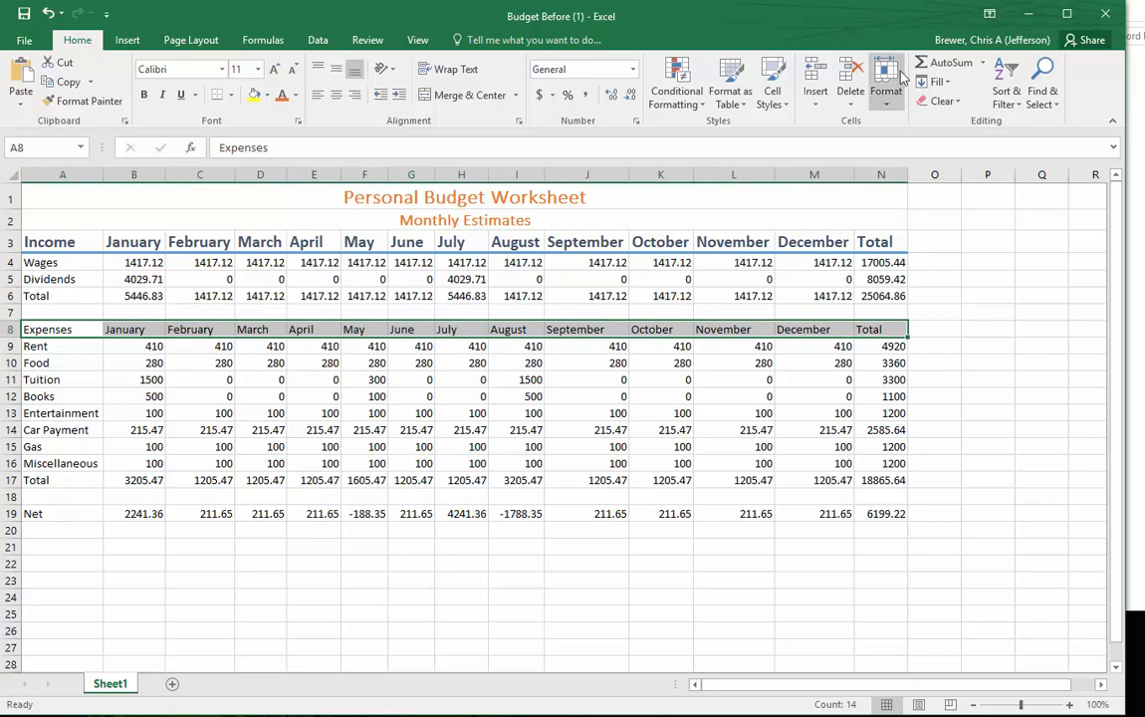
click(772, 100)
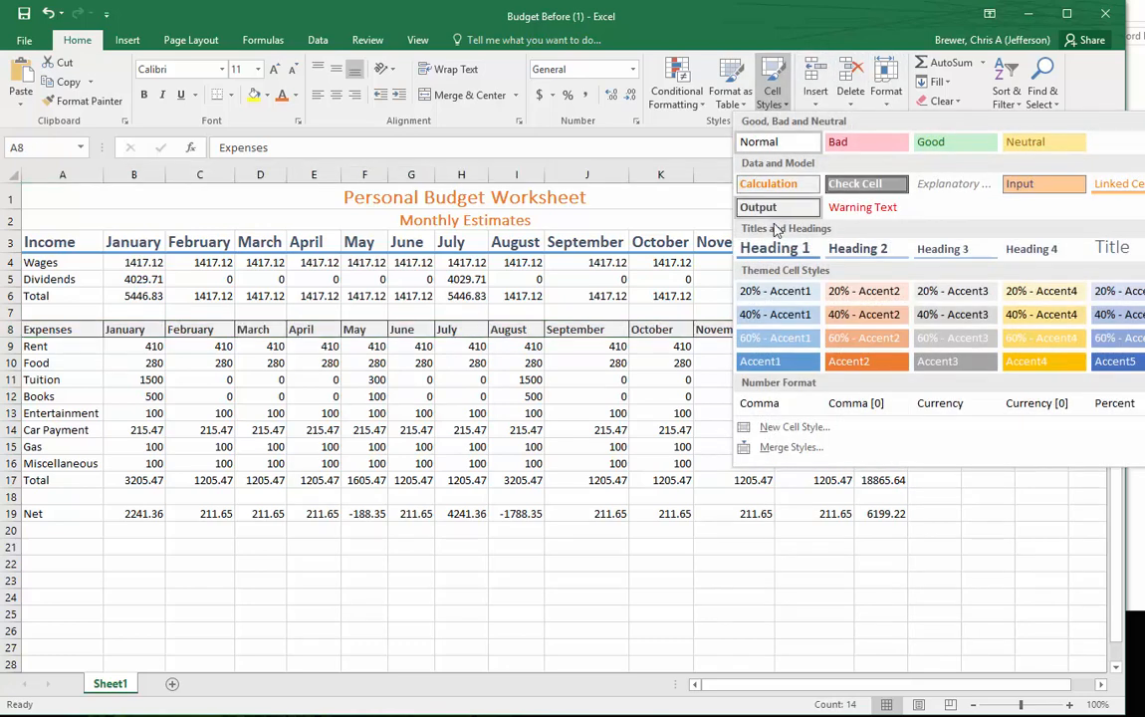
click(772, 248)
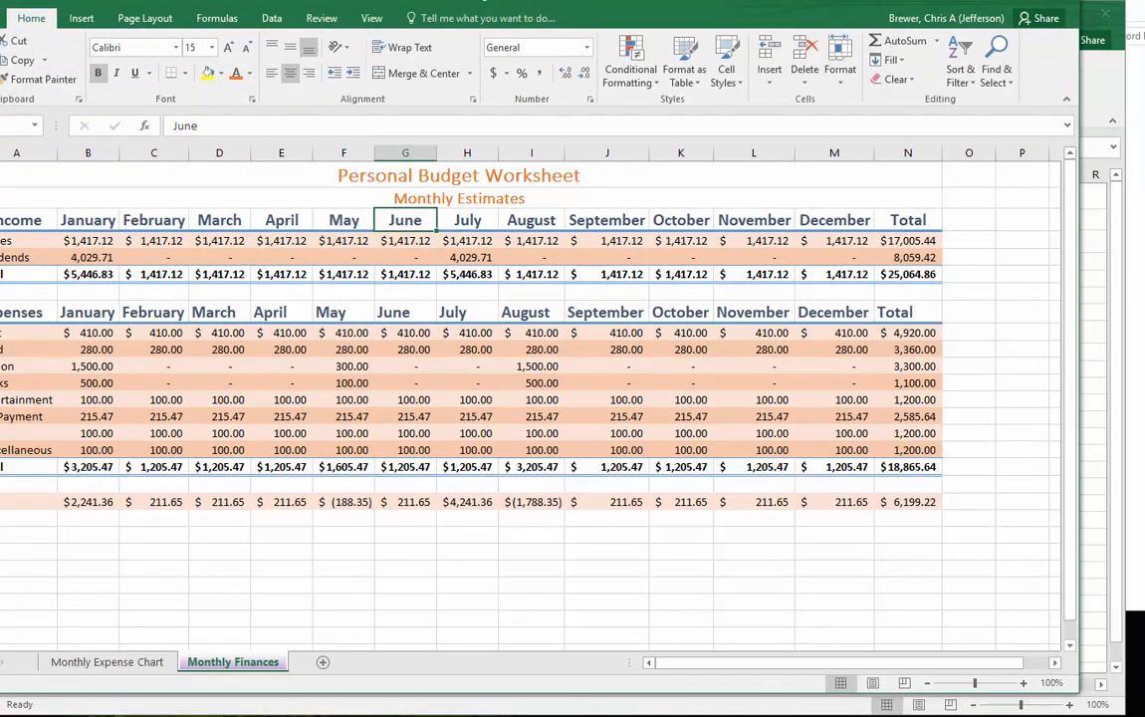
- Check the two Total rows in Budget After, and apply the Total cell style to A6:N6 and A17:N17 in Budget Before
click(1, 467)
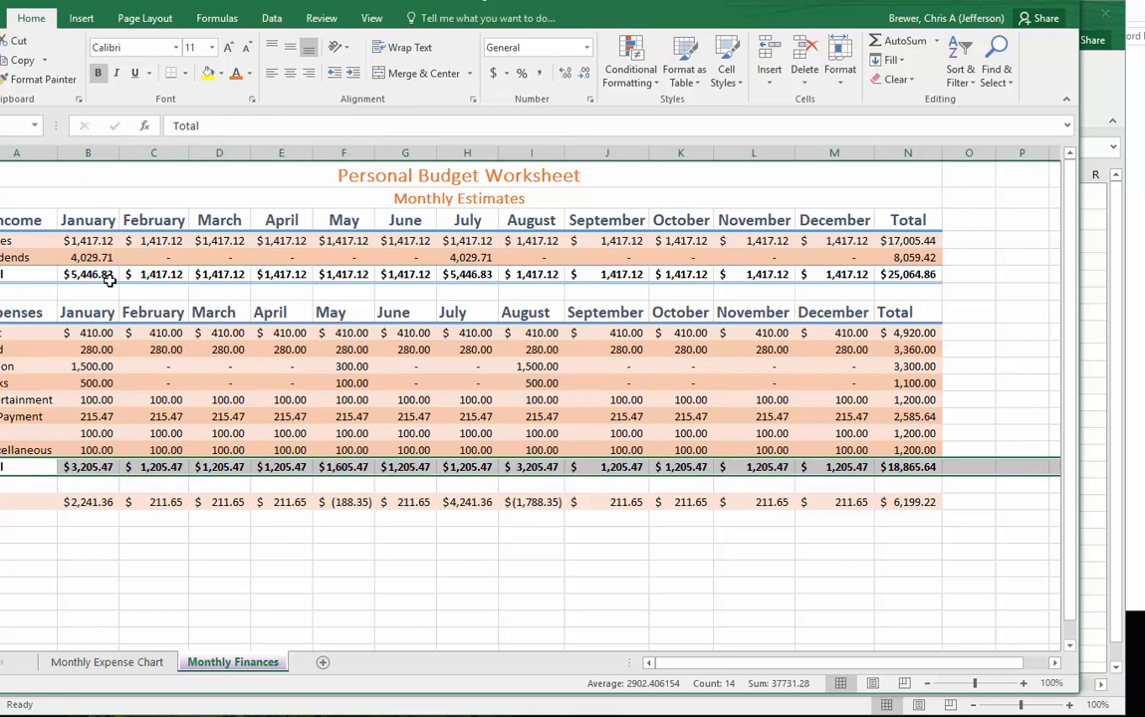
click(1, 274)
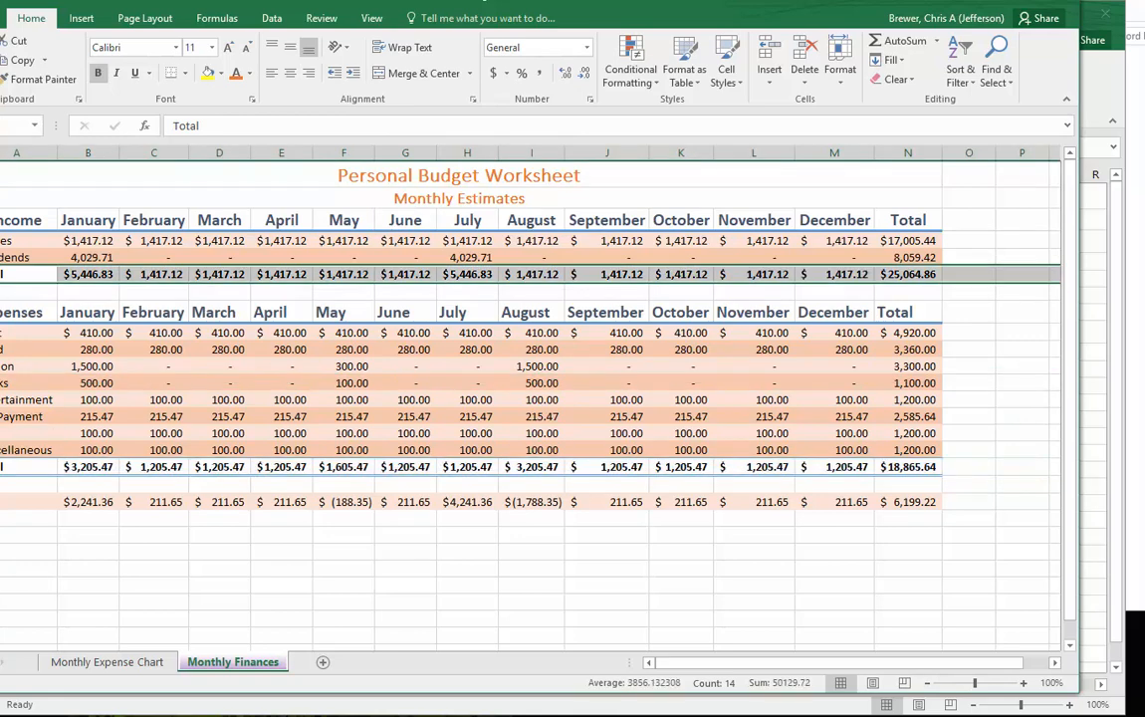
click(1, 467)
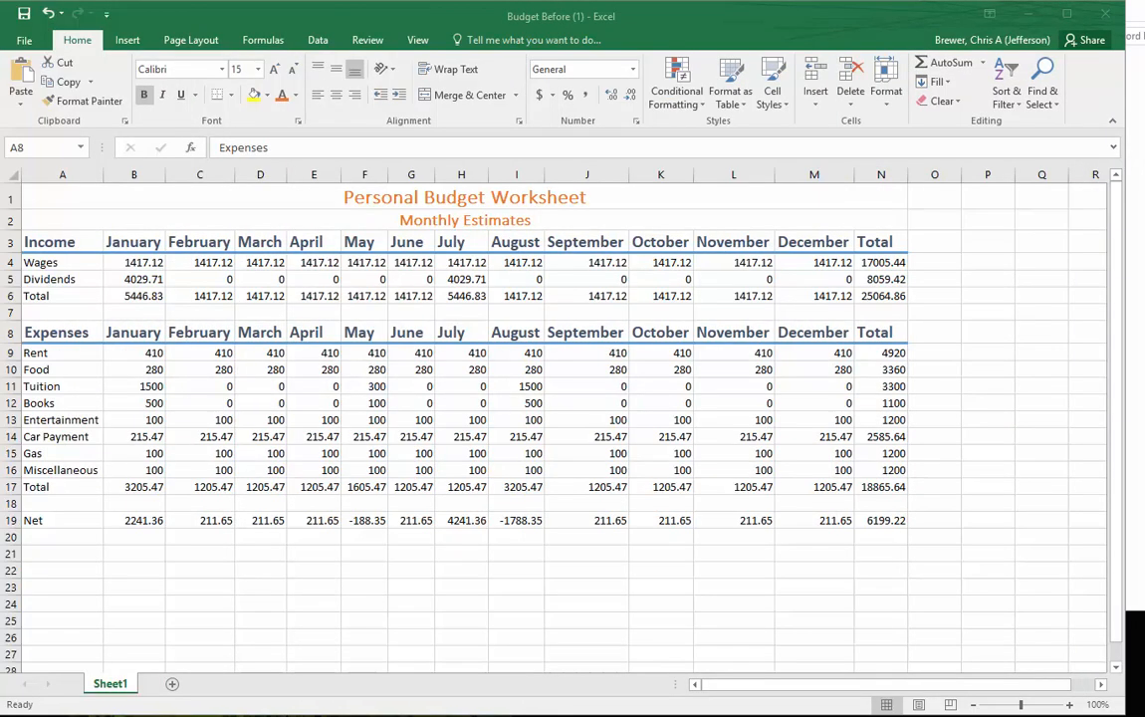
drag(44, 296, 898, 290)
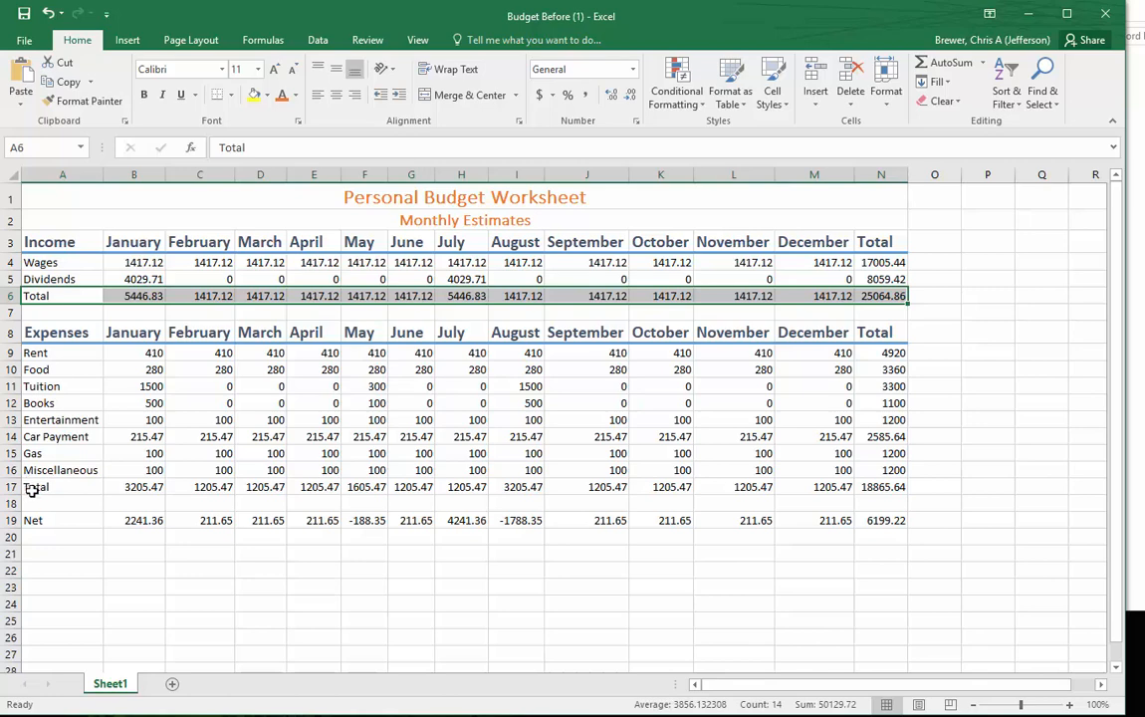
drag(33, 486, 874, 487)
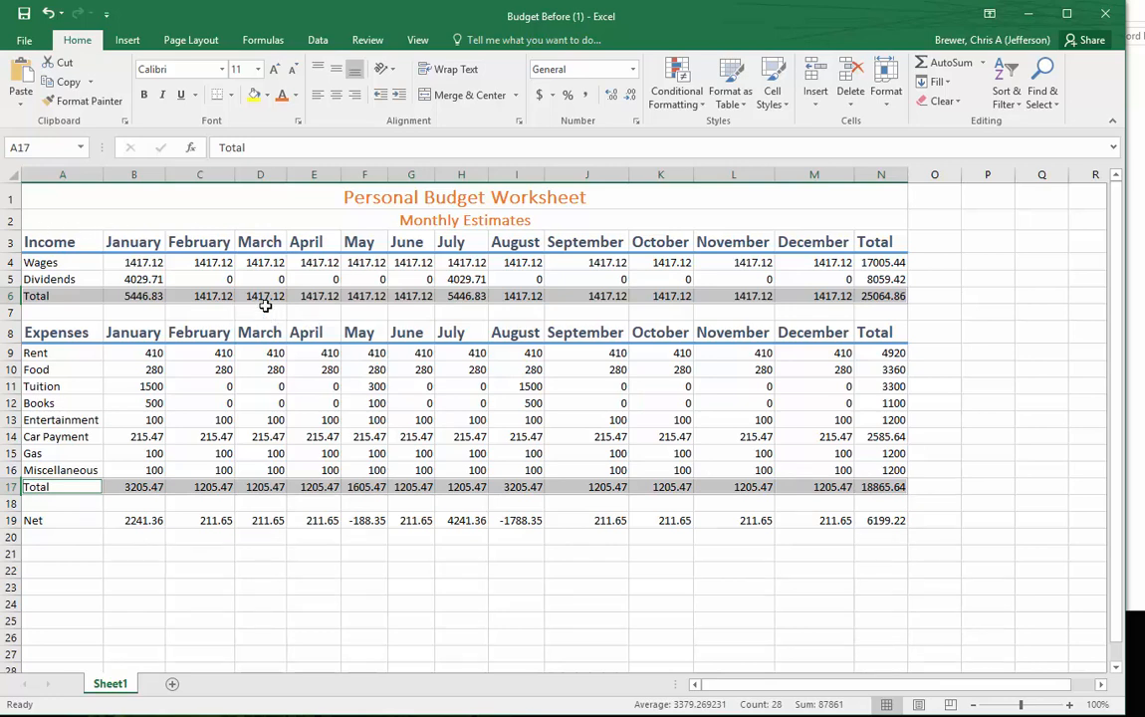
click(783, 92)
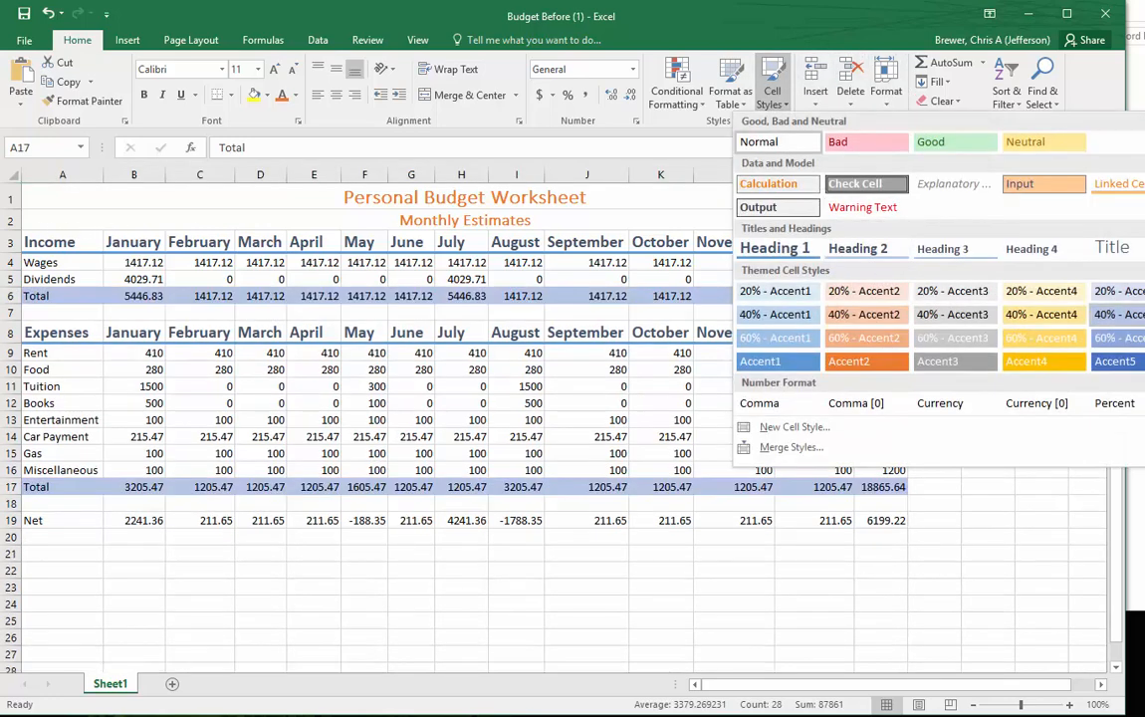
click(1144, 248)
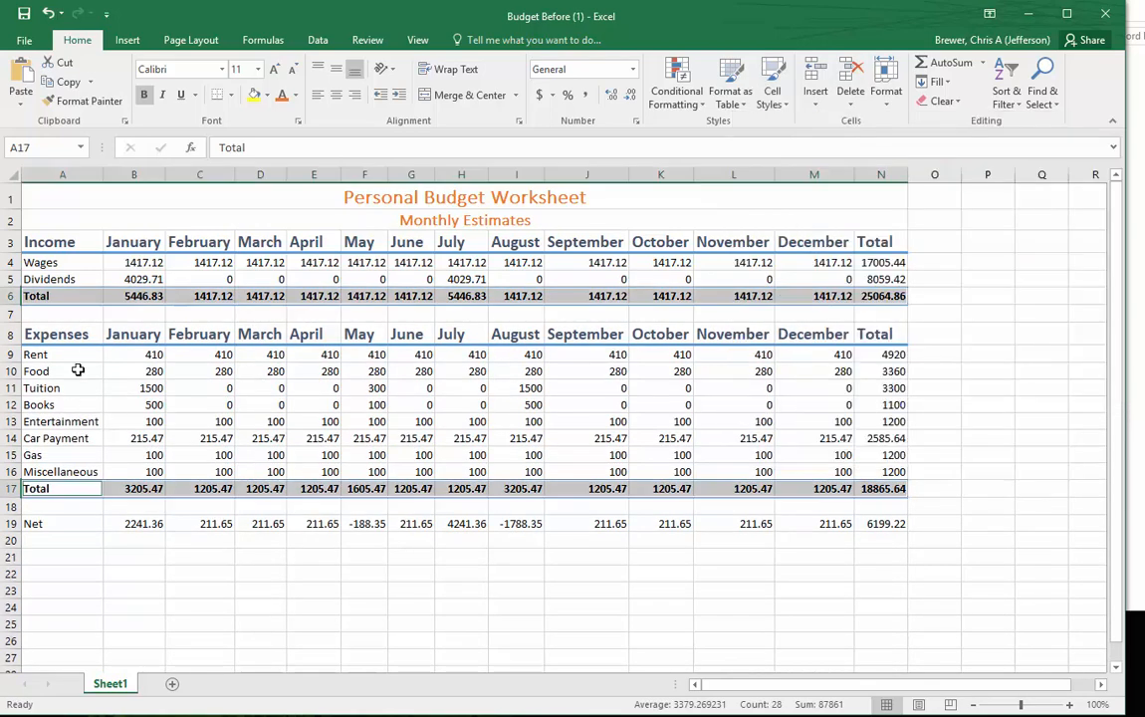
click(133, 574)
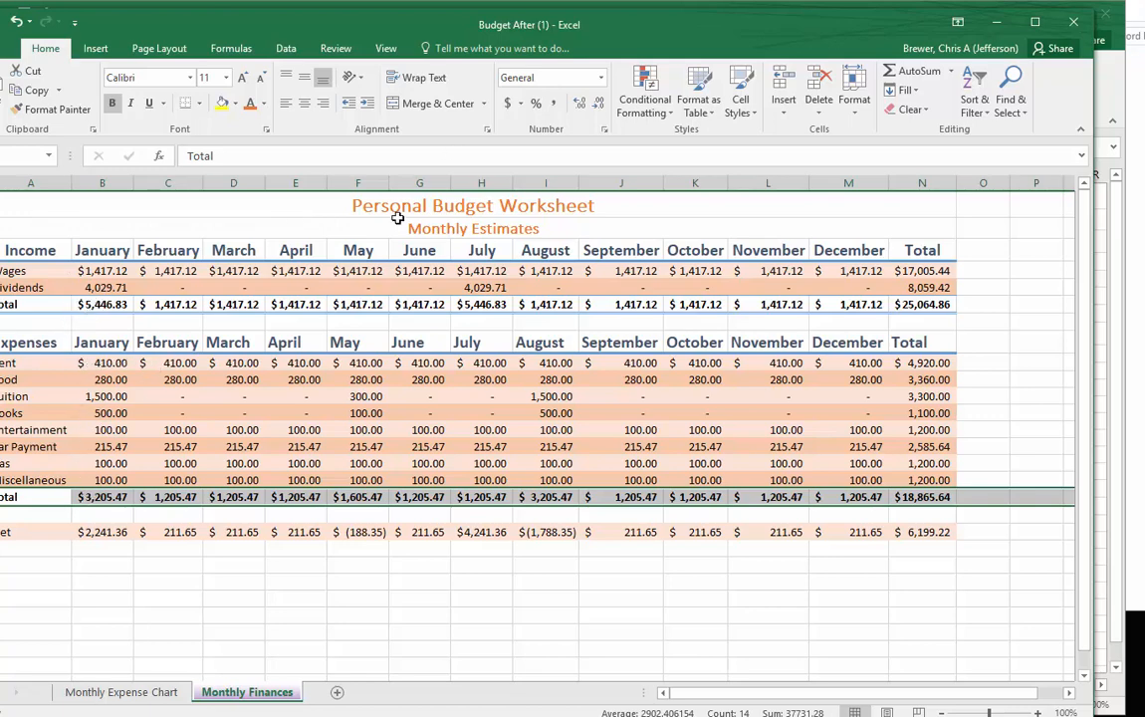
- Apply the Accounting number format to A4:N4, A6:N6, A9:N9 and A17:N17 in Budget Before, and AutoFit column E
click(299, 301)
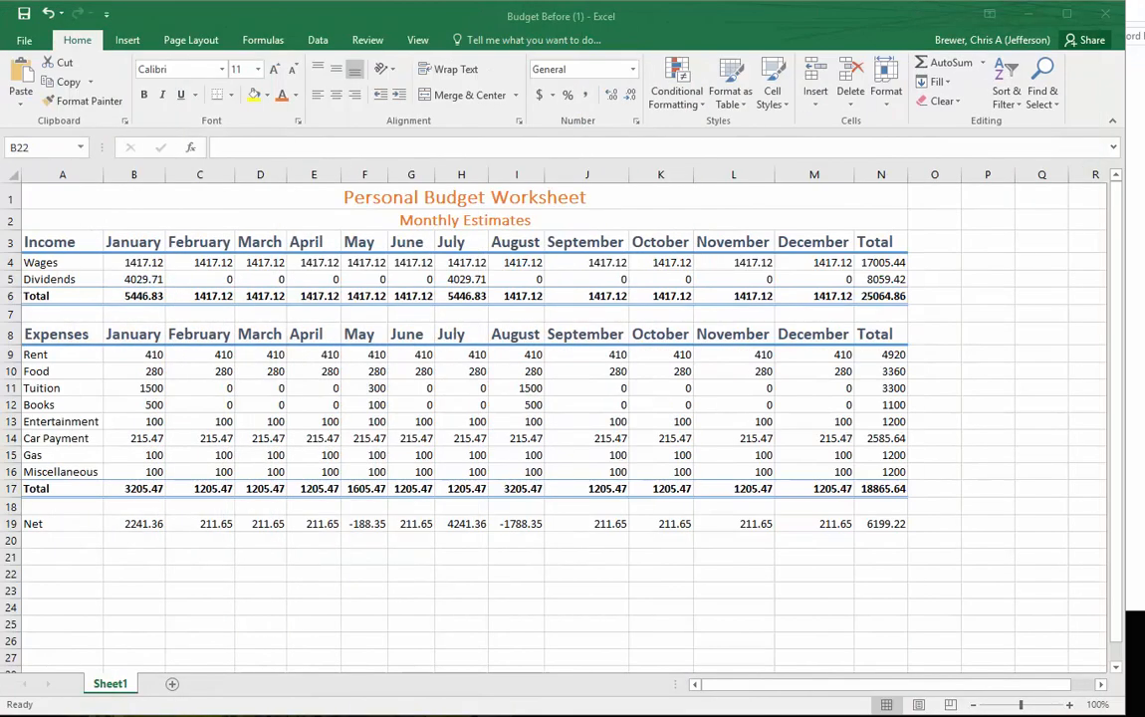
click(52, 295)
drag(51, 294, 882, 295)
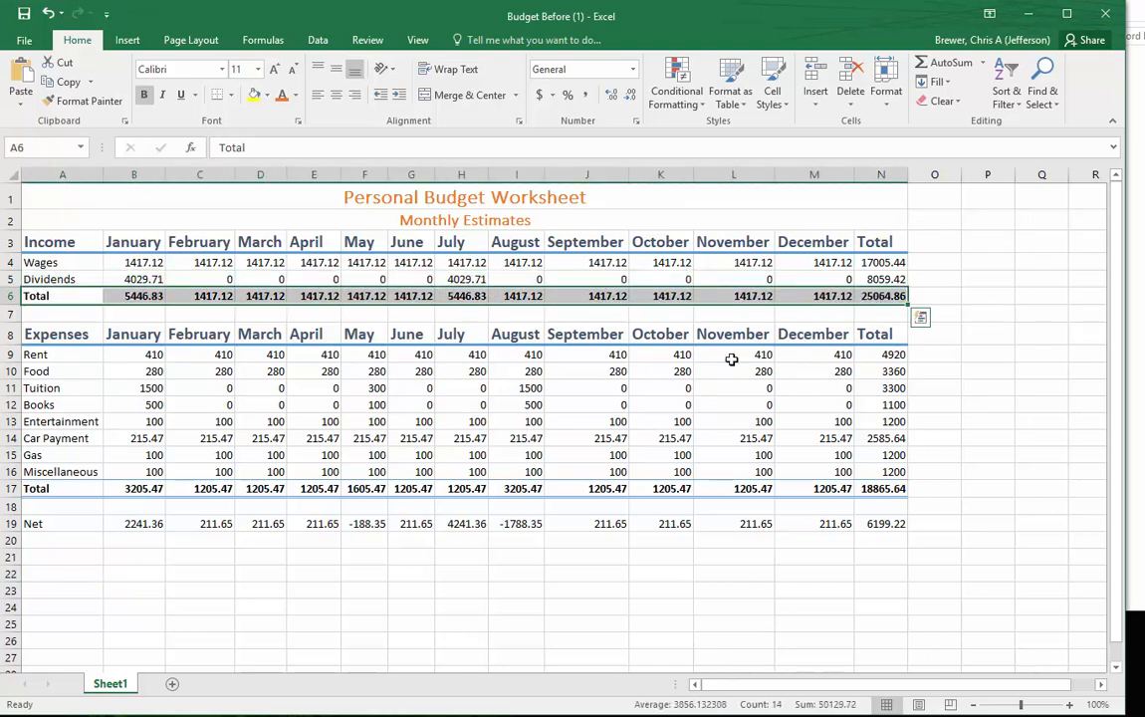
drag(31, 487, 124, 466)
click(45, 295)
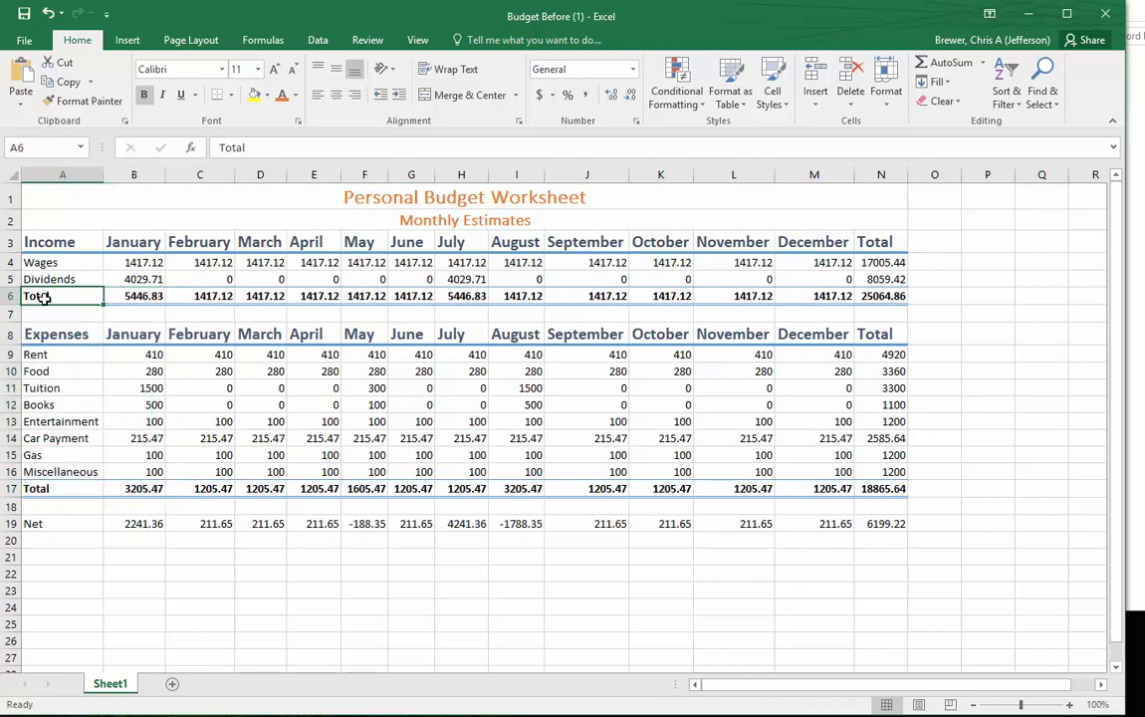
drag(46, 296, 876, 299)
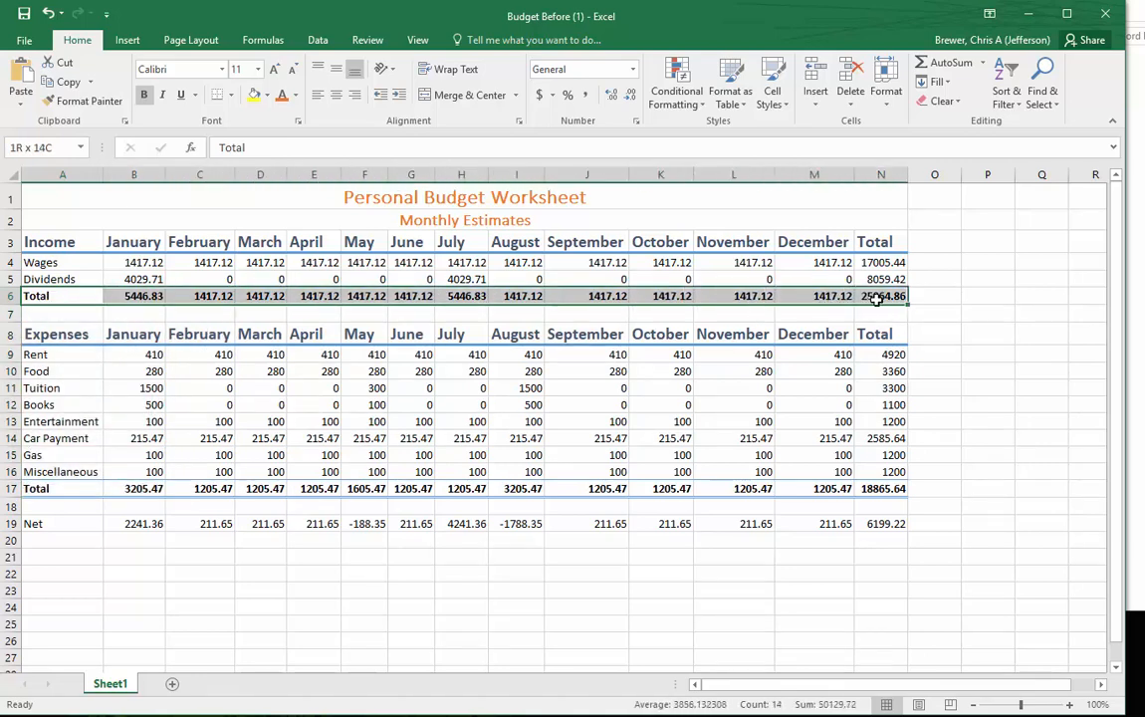
ctrl+click(55, 488)
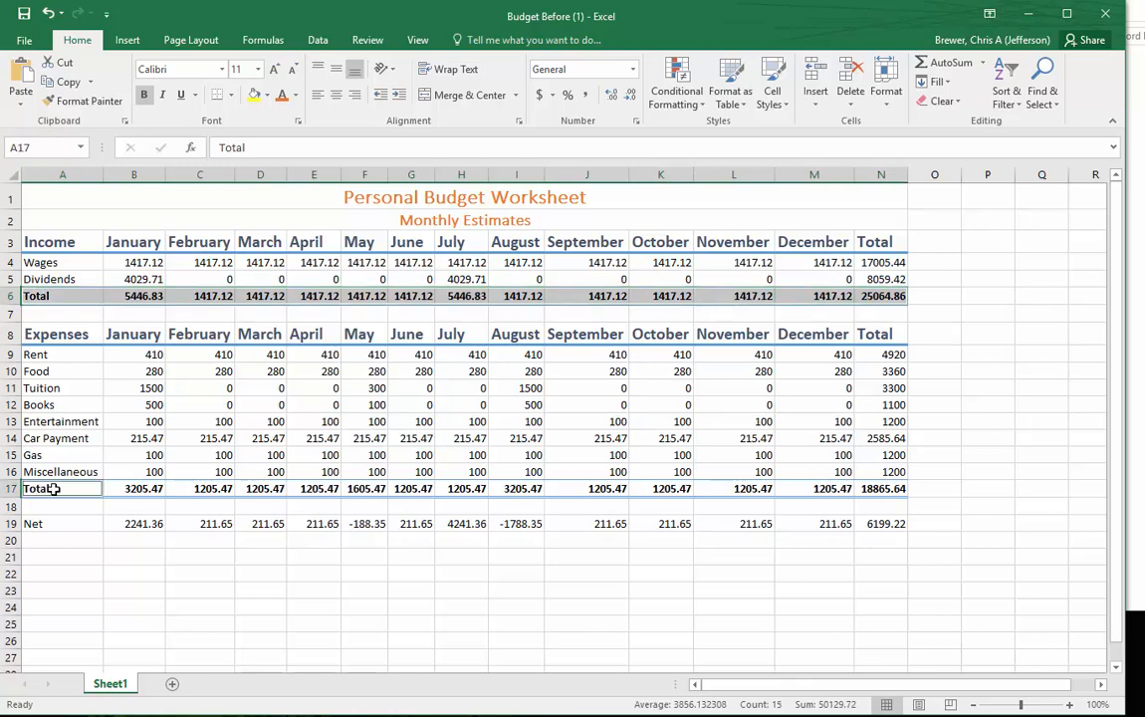
drag(54, 488, 881, 489)
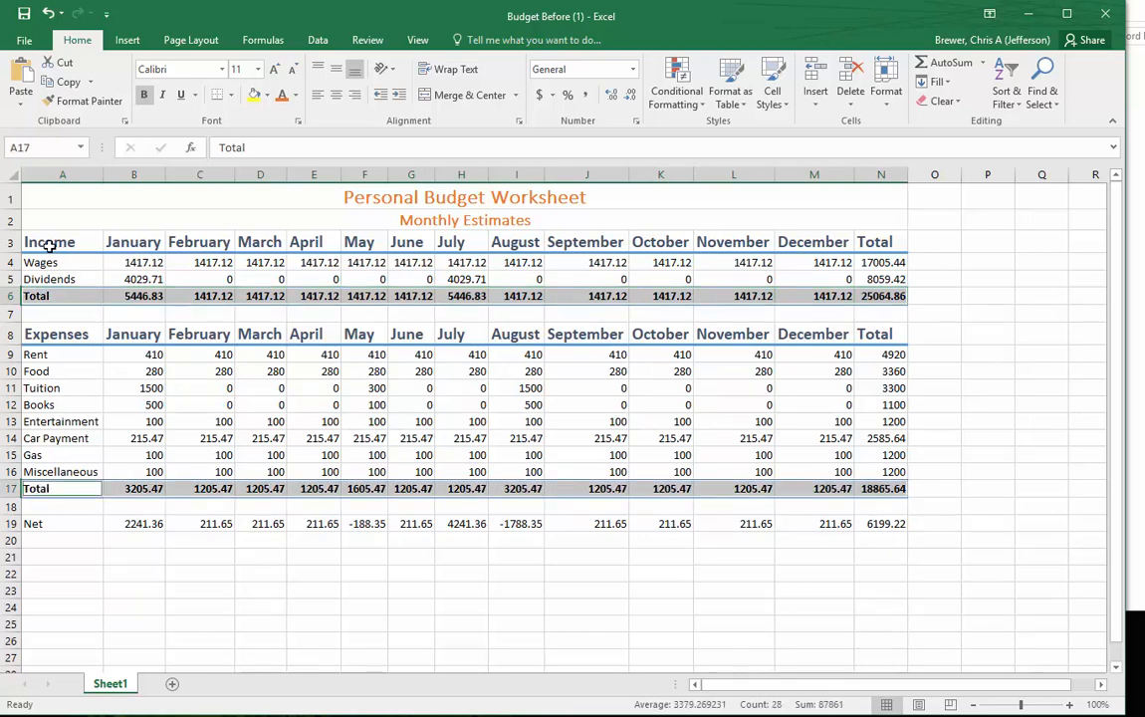
drag(38, 261, 875, 263)
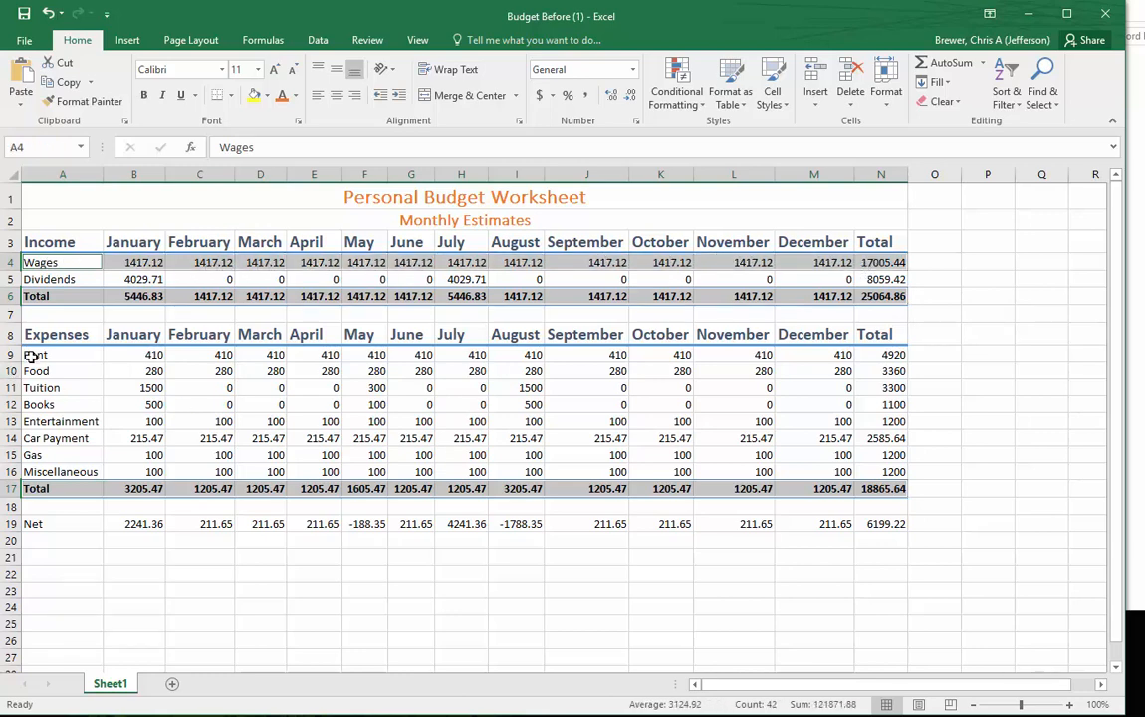
drag(36, 354, 884, 353)
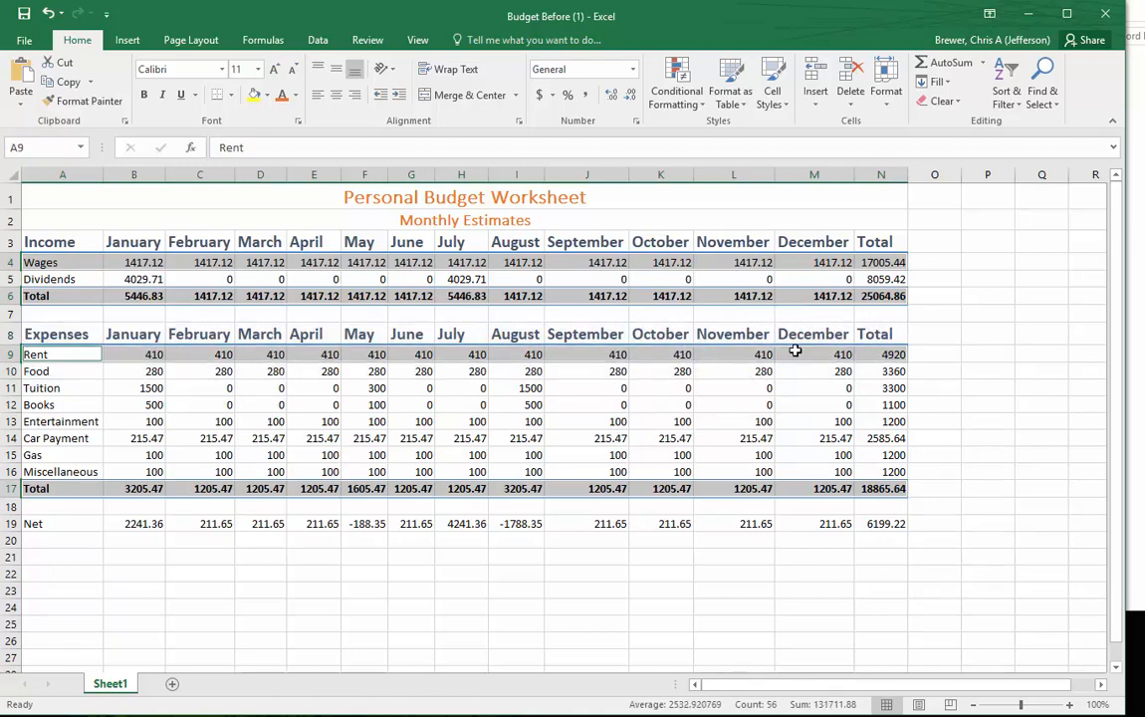
click(630, 69)
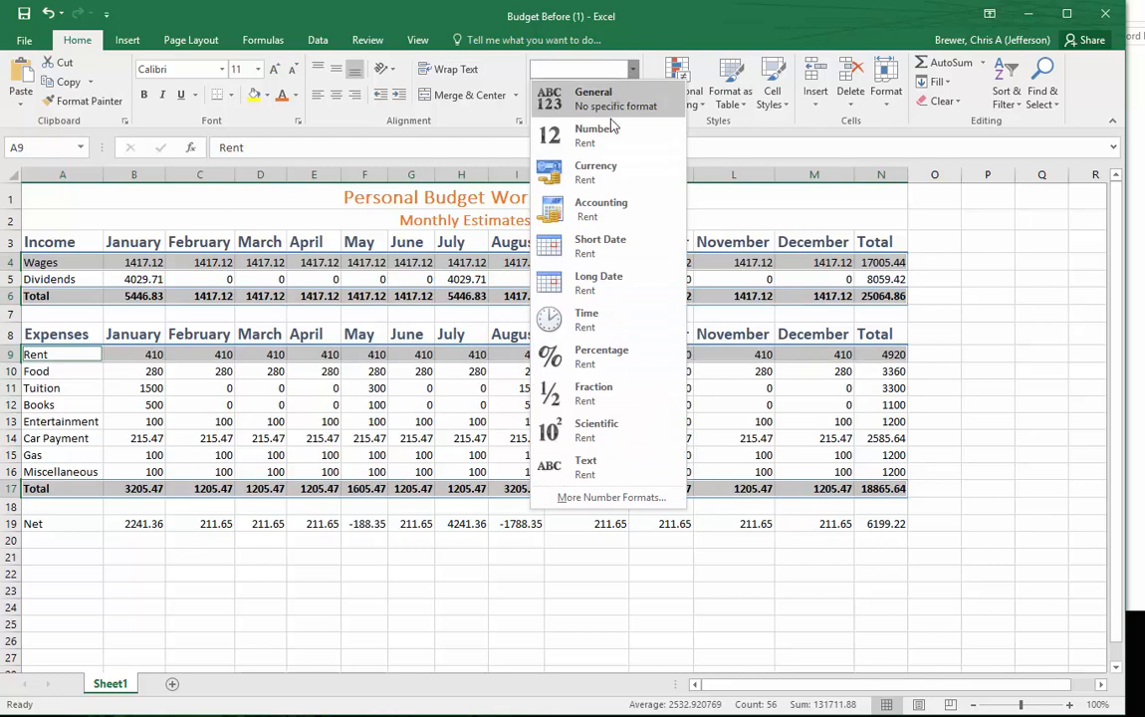
click(598, 209)
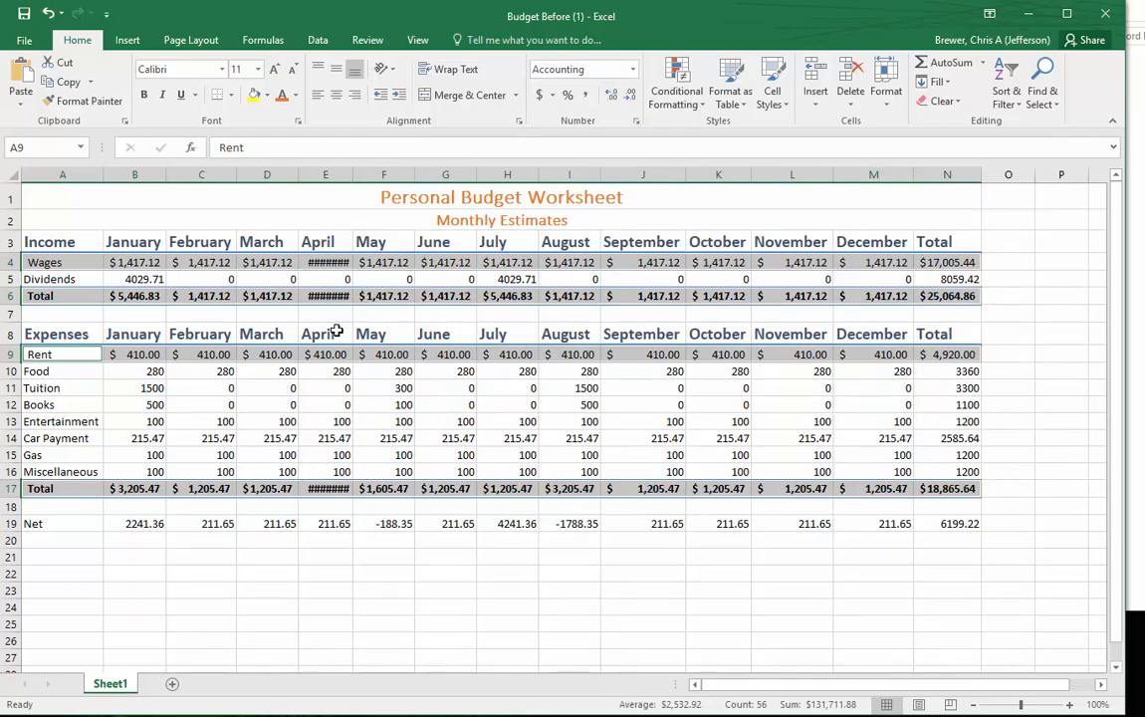
click(329, 262)
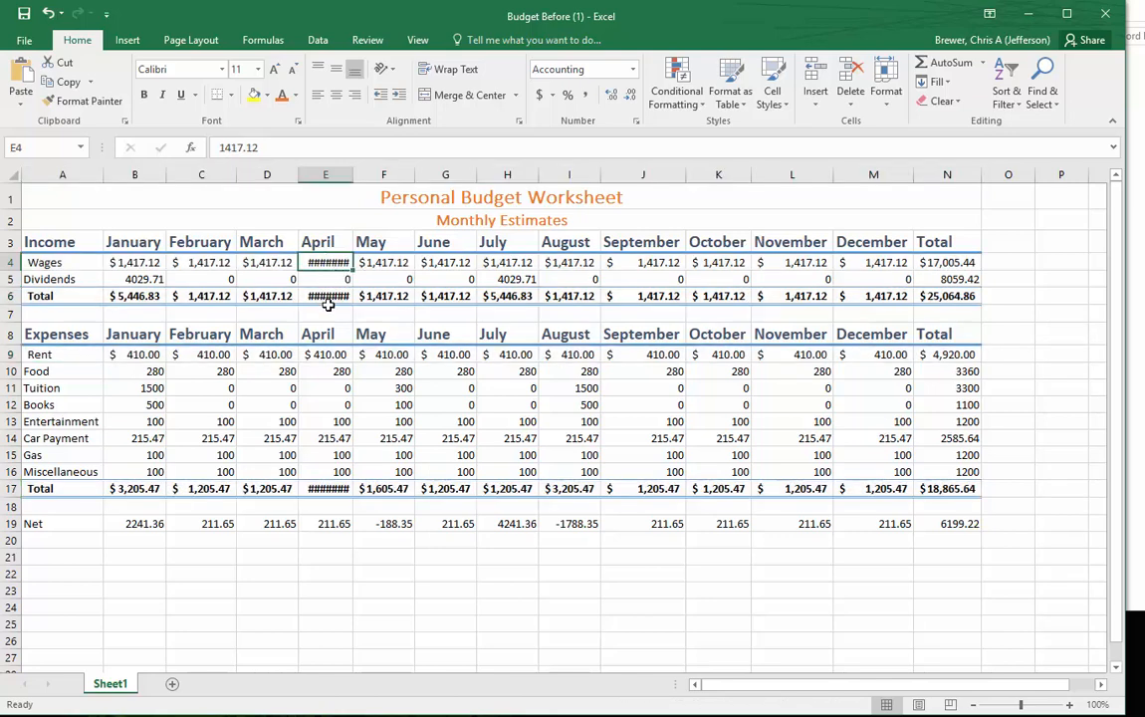
double_click(355, 175)
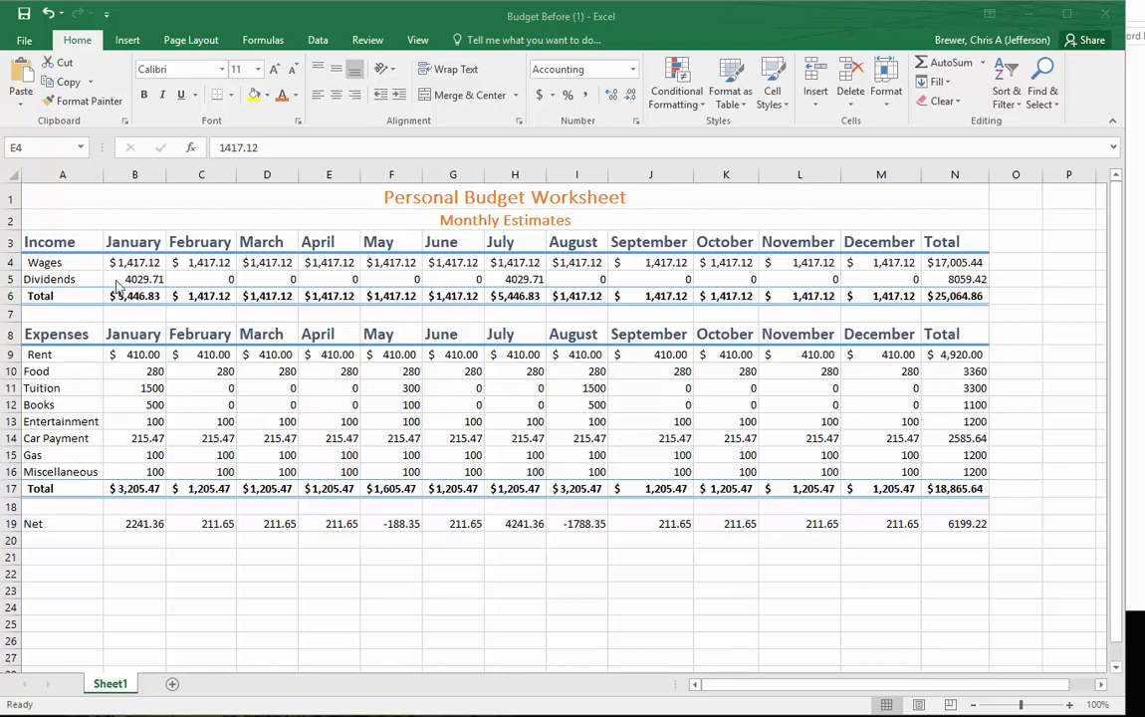
- Fill the Wages, Rent, Tuition, Entertainment and Gas rows, columns A through N, with Orange, Accent 2, Lighter 60%
drag(46, 262, 950, 262)
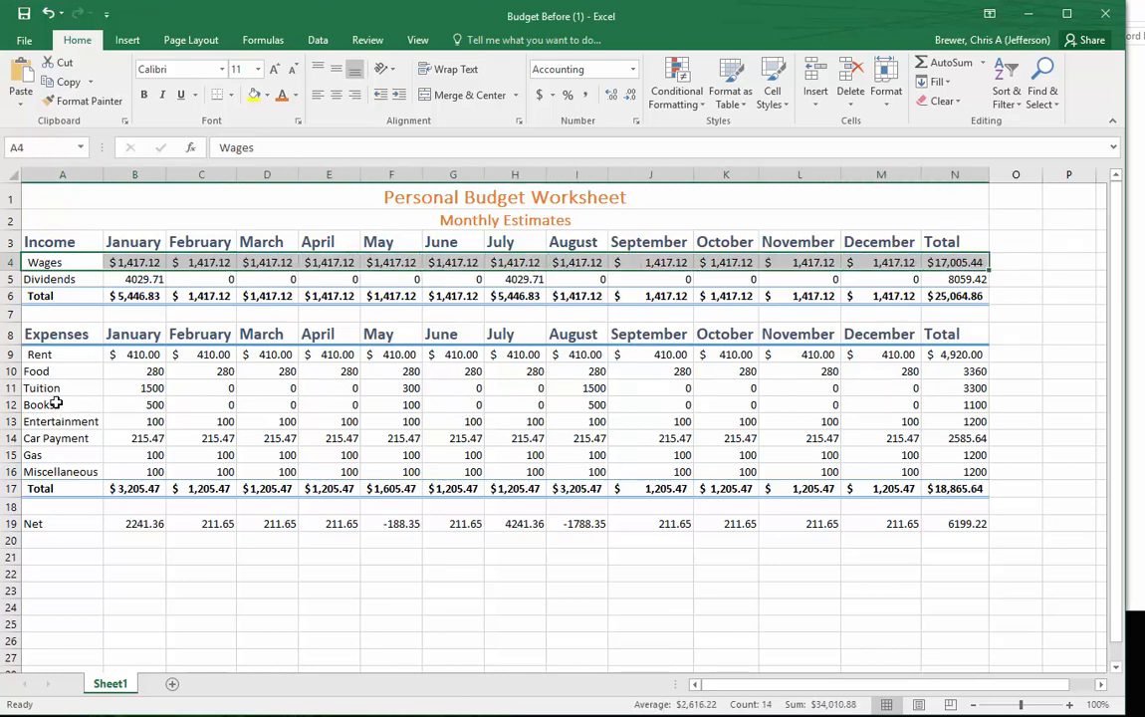
shift+click(42, 354)
drag(49, 259, 951, 261)
drag(59, 355, 974, 356)
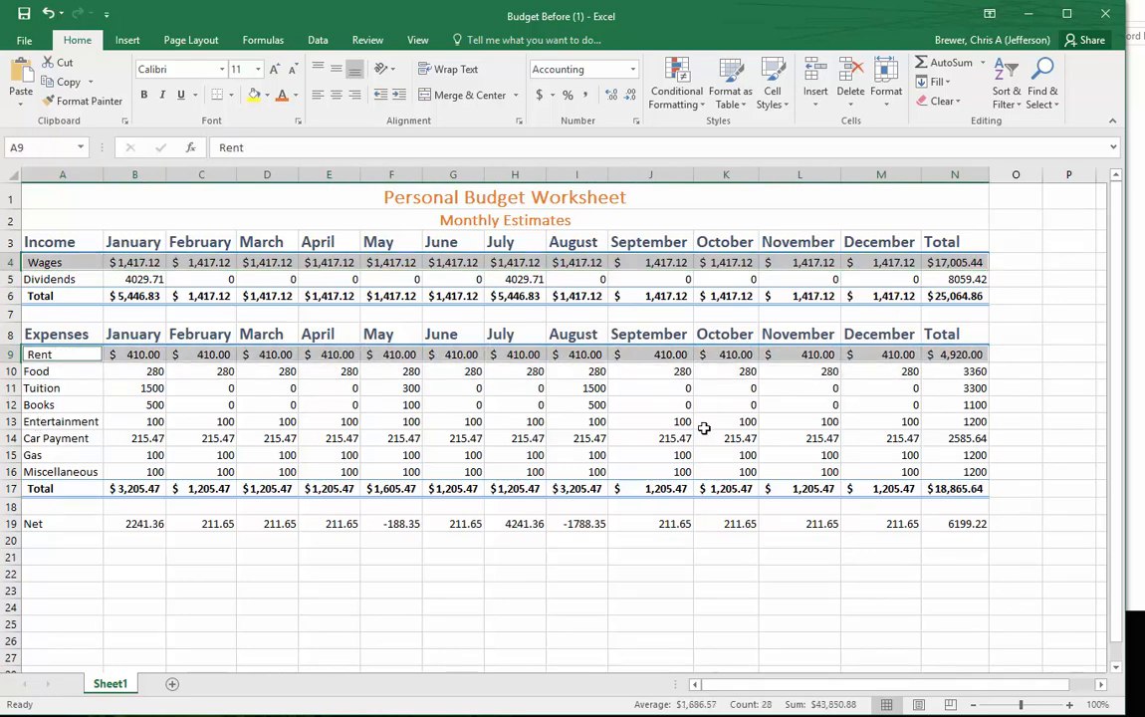
drag(40, 390, 938, 382)
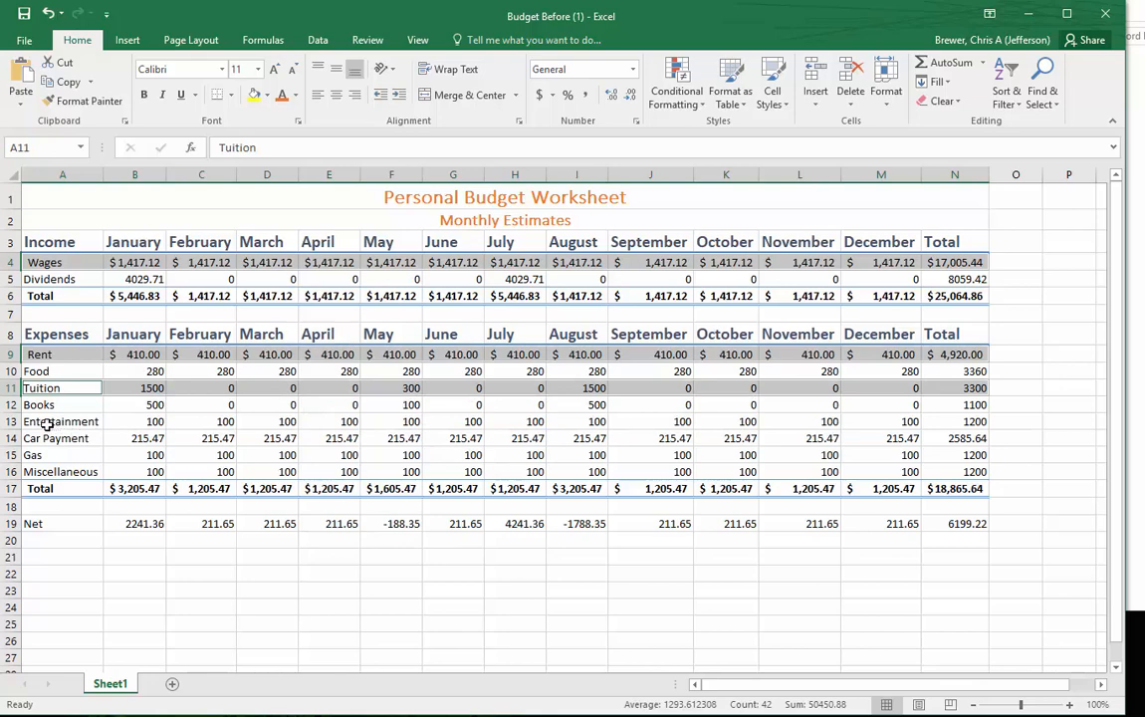
drag(46, 421, 981, 423)
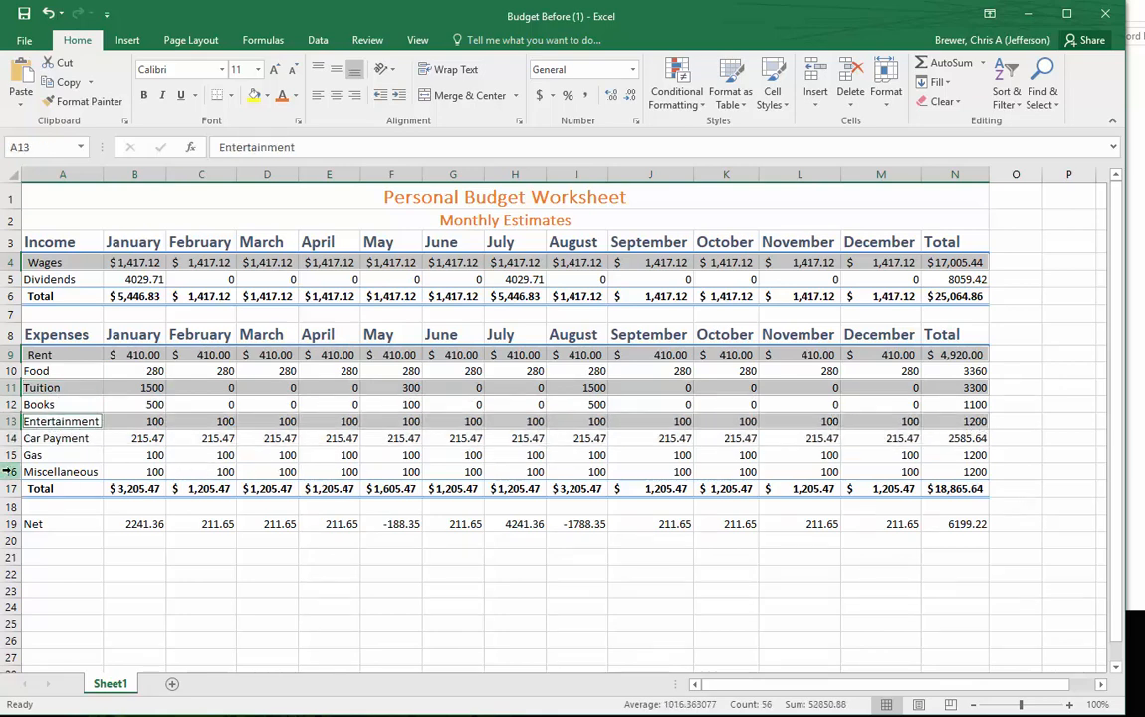
ctrl+click(69, 453)
drag(69, 453, 975, 455)
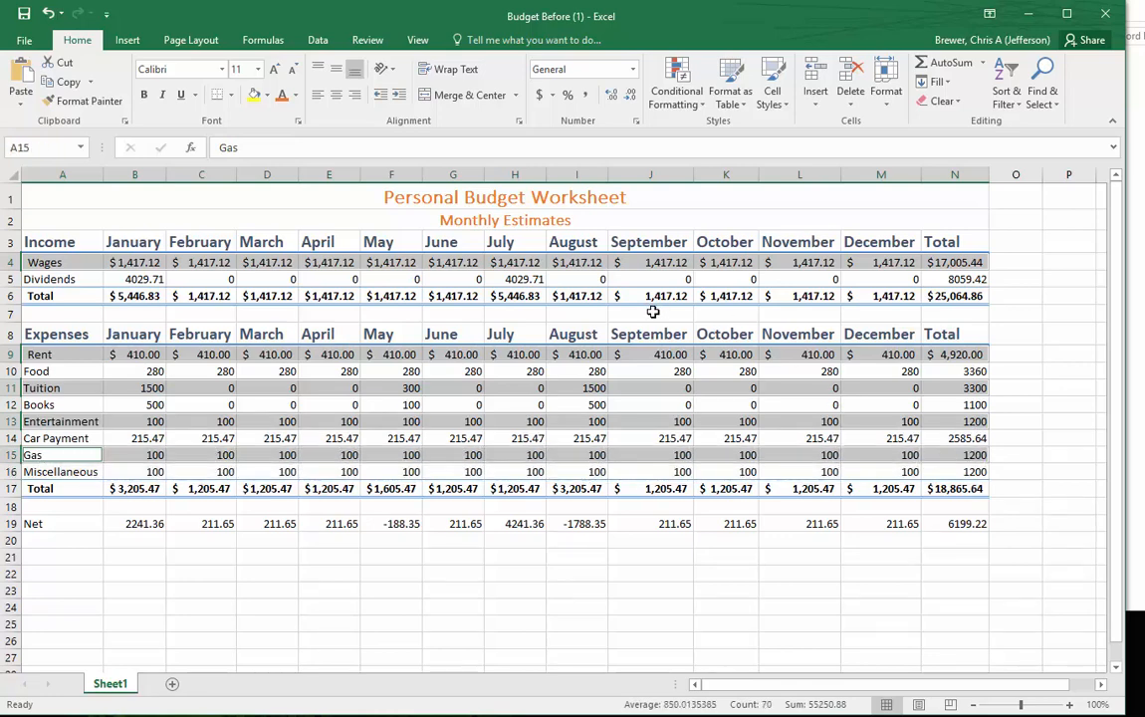
click(267, 94)
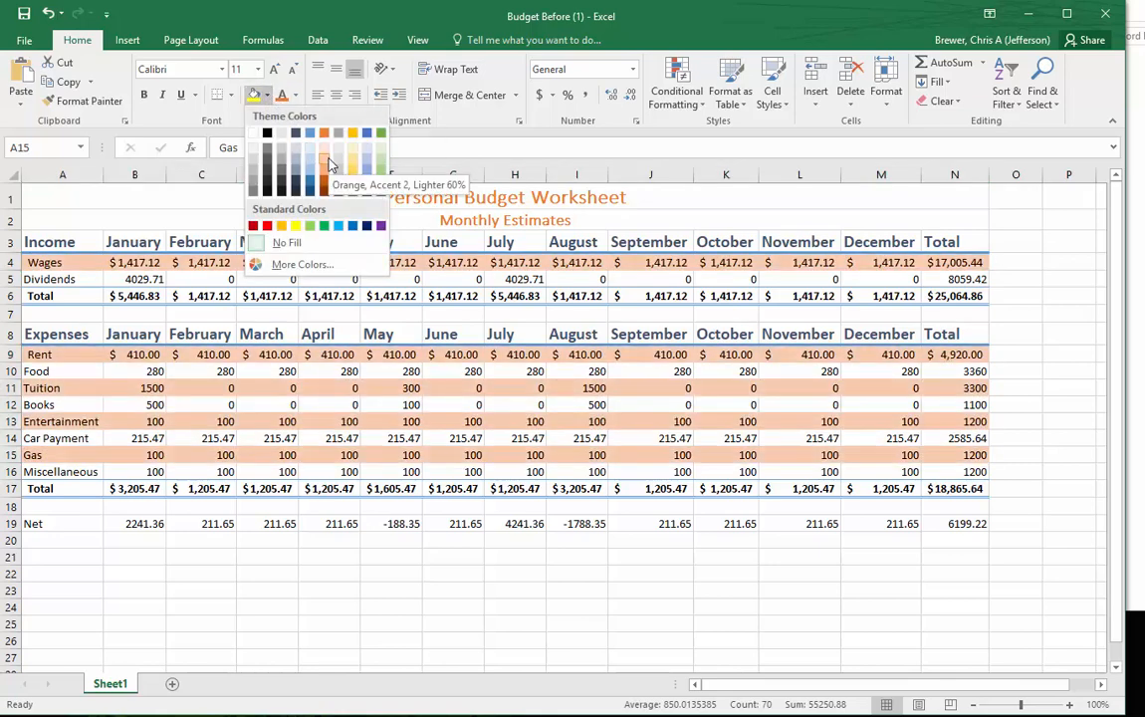
click(329, 164)
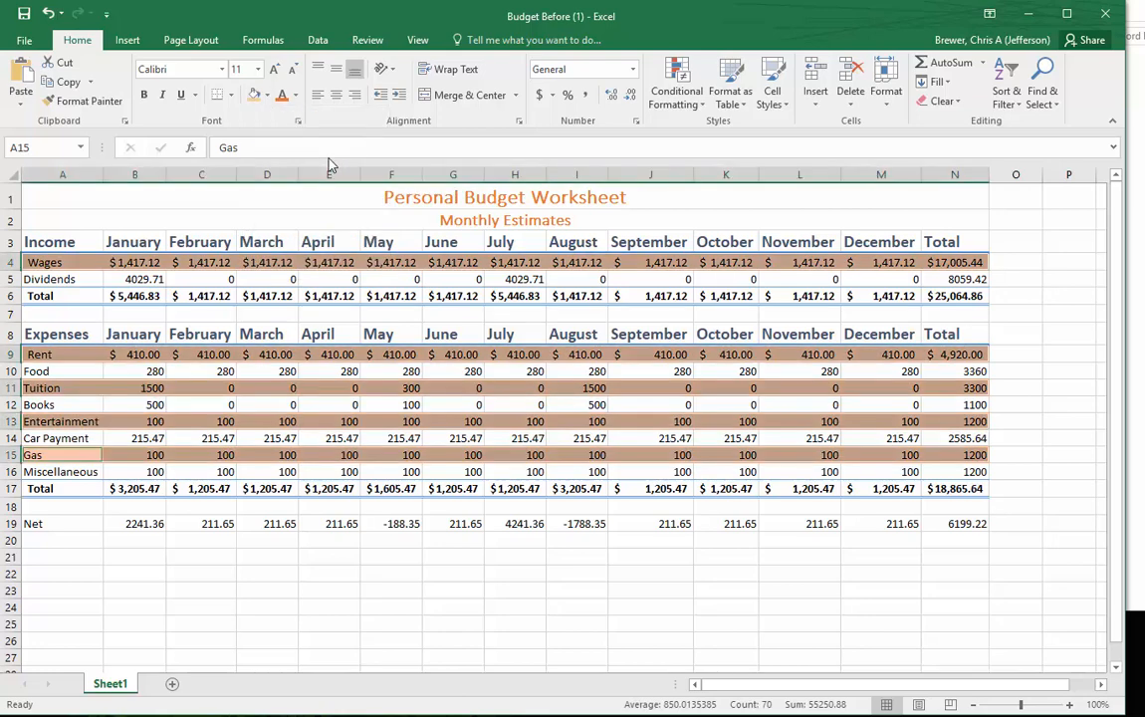
click(324, 573)
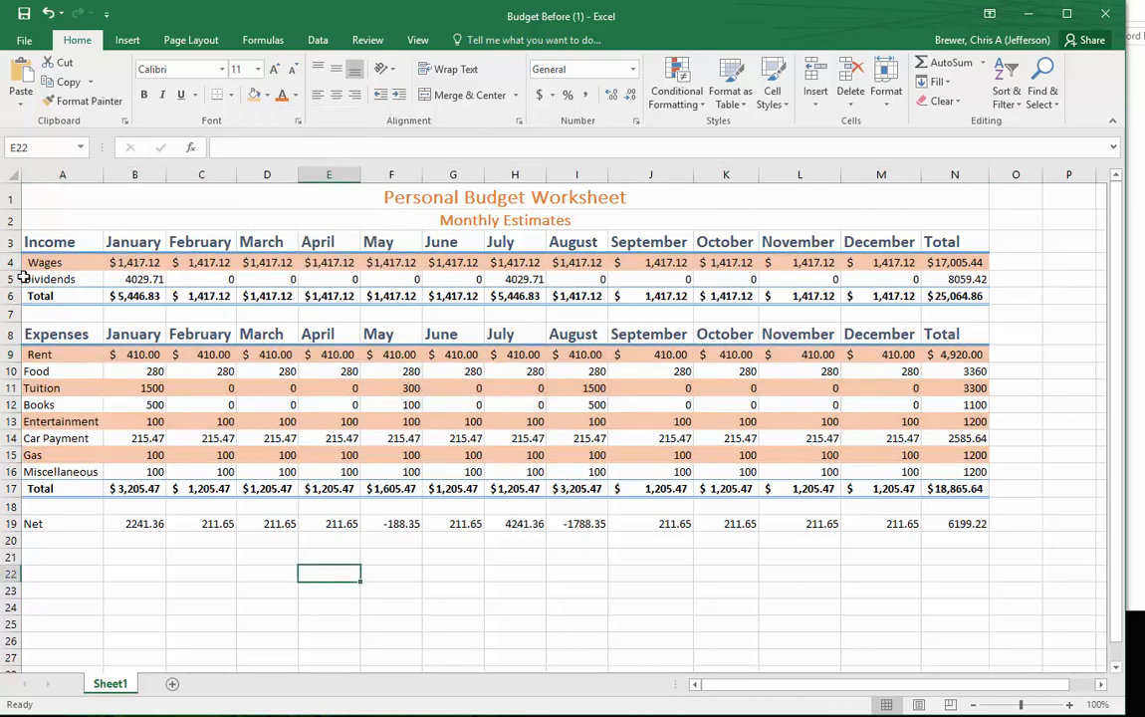
- Fill the Dividends, Food, Books, Car Payment and Miscellaneous rows, columns A through N, with Orange, Accent 2, Lighter 40%
drag(31, 279, 953, 279)
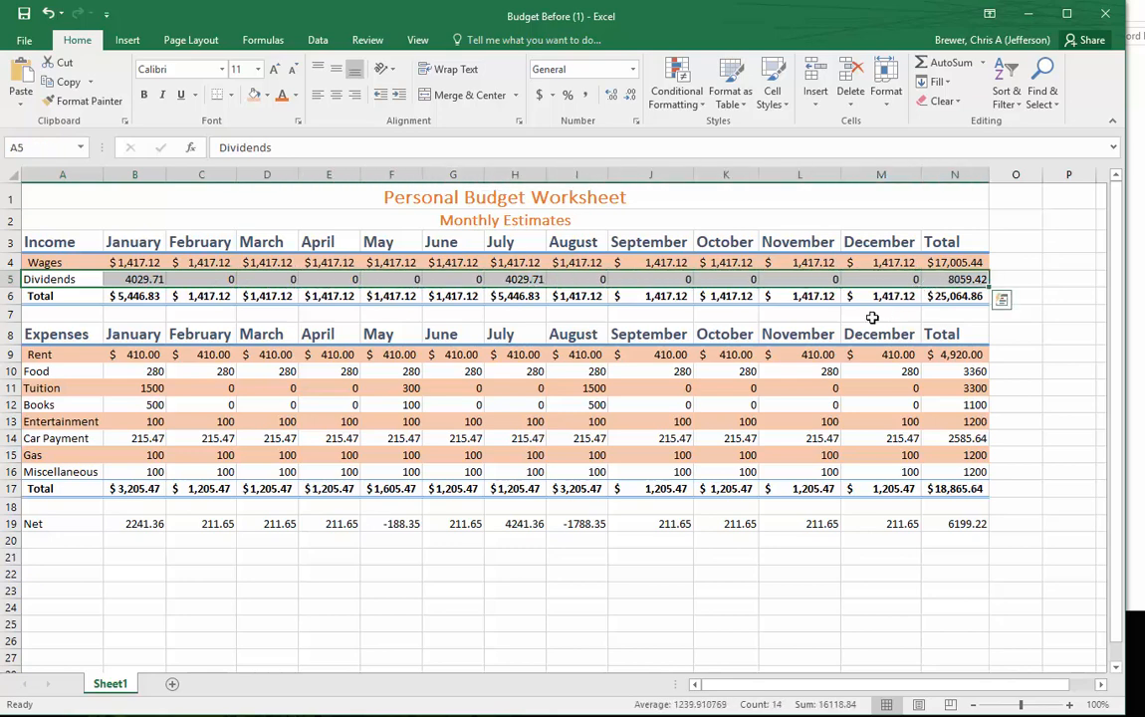
drag(36, 370, 974, 375)
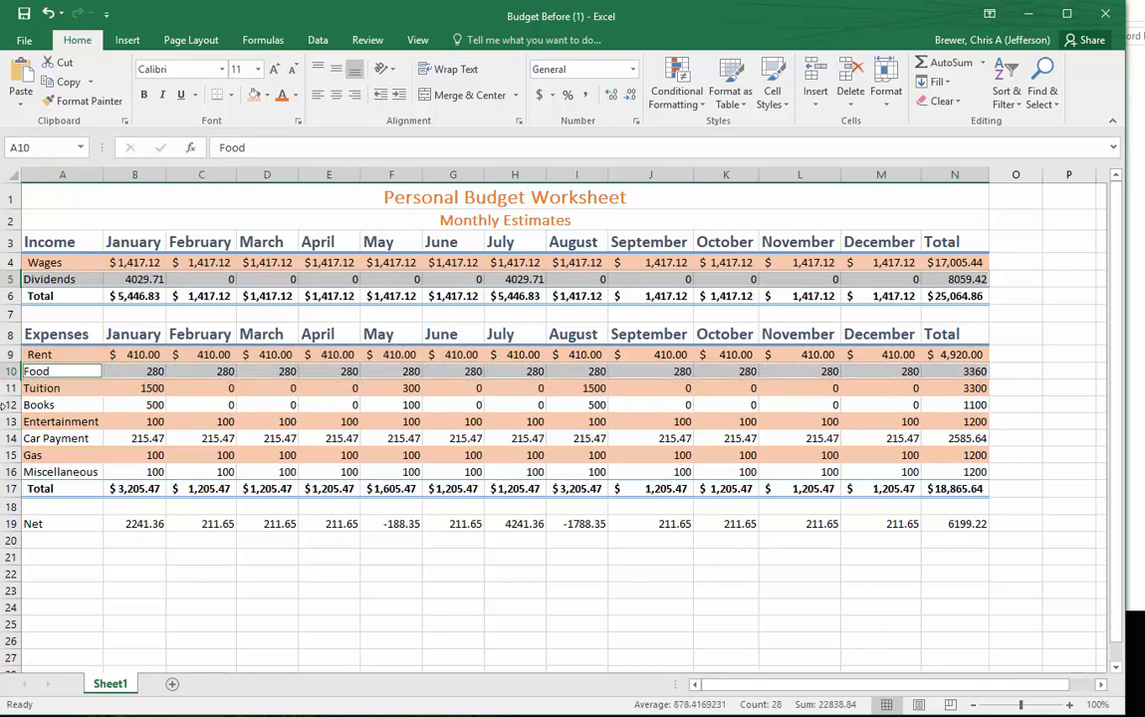
click(44, 406)
drag(44, 406, 951, 402)
click(974, 403)
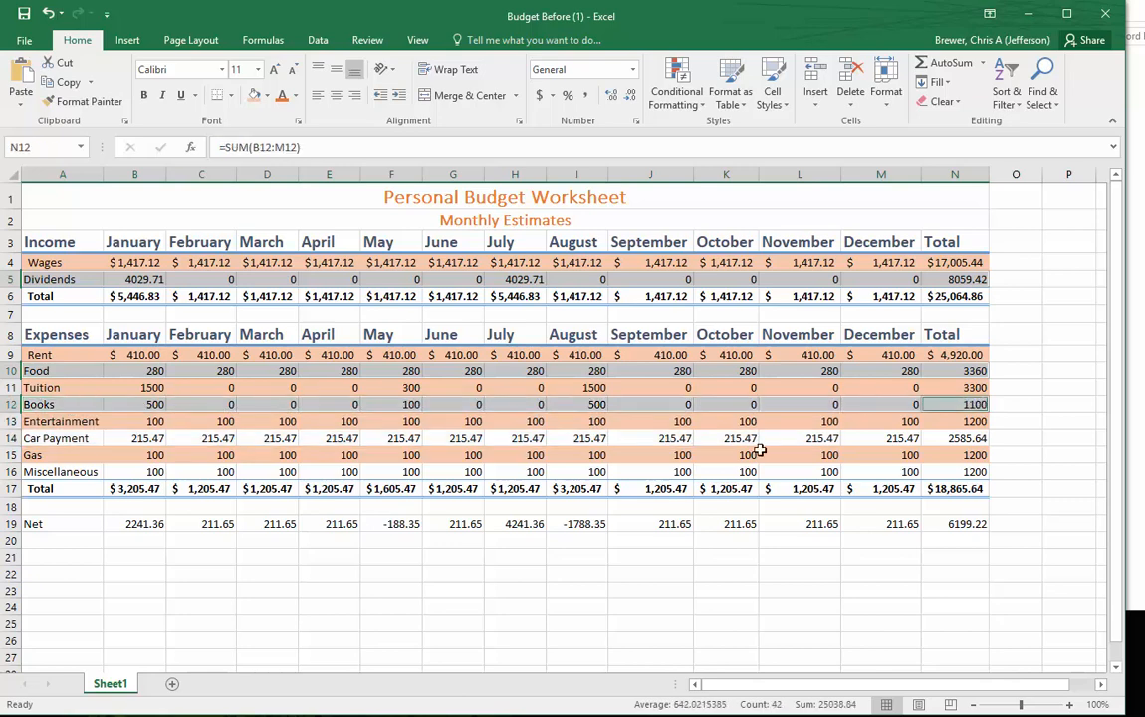
drag(49, 438, 964, 441)
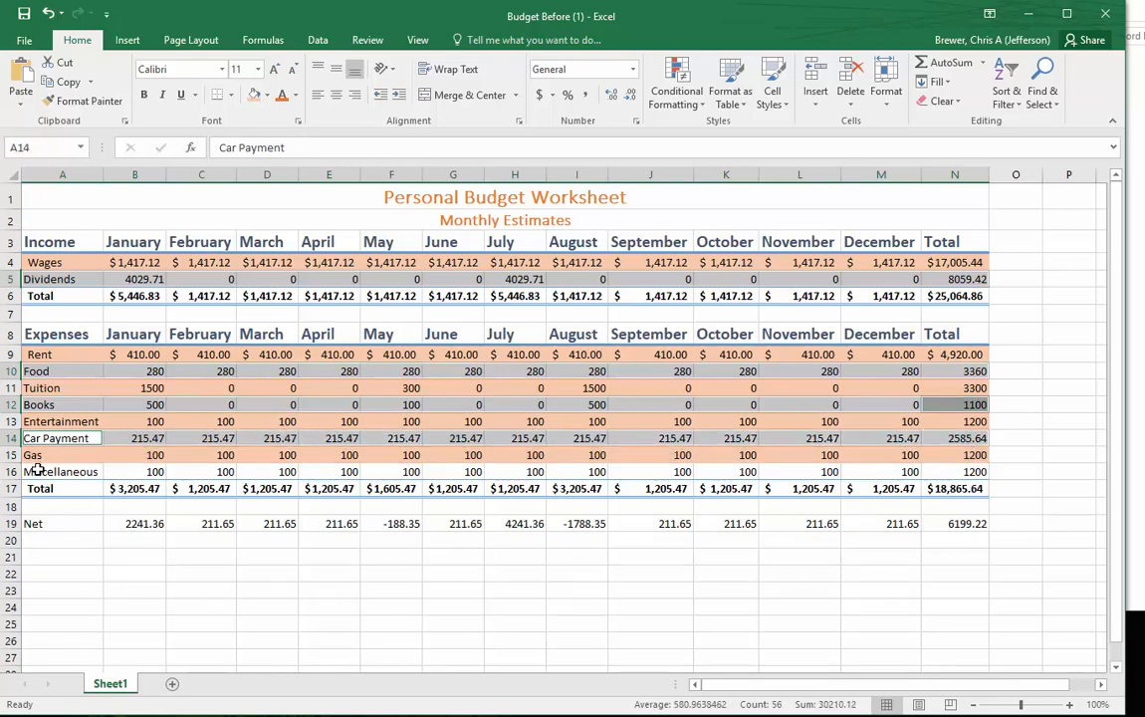
drag(36, 469, 981, 476)
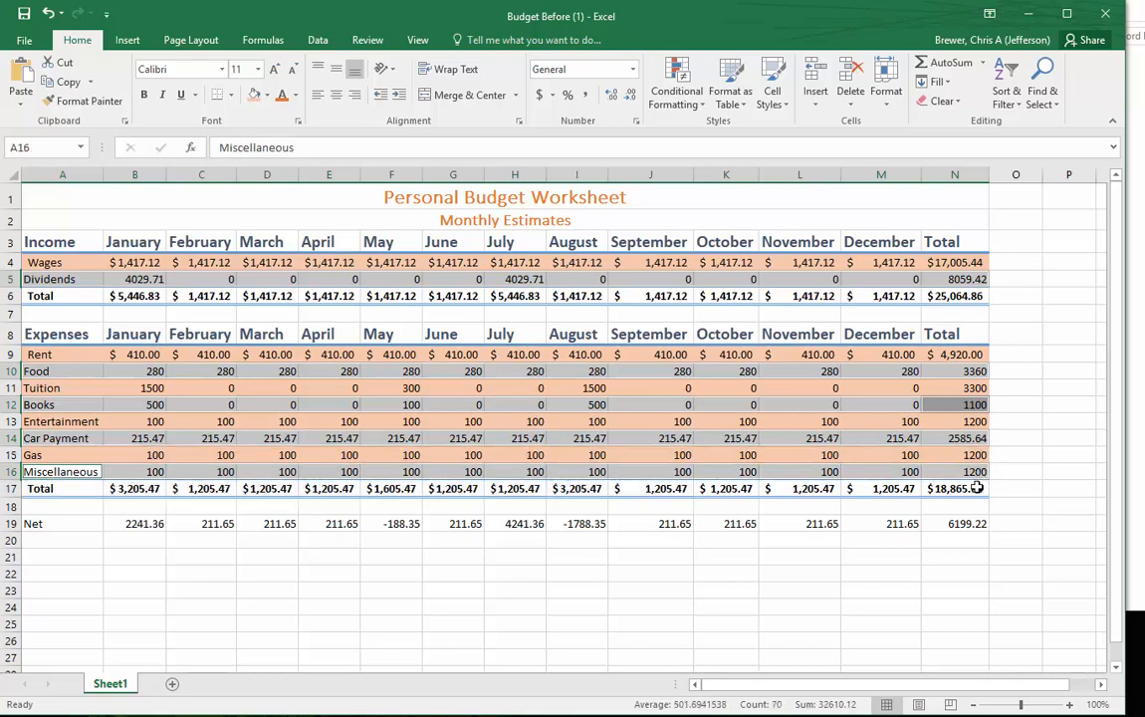
click(266, 95)
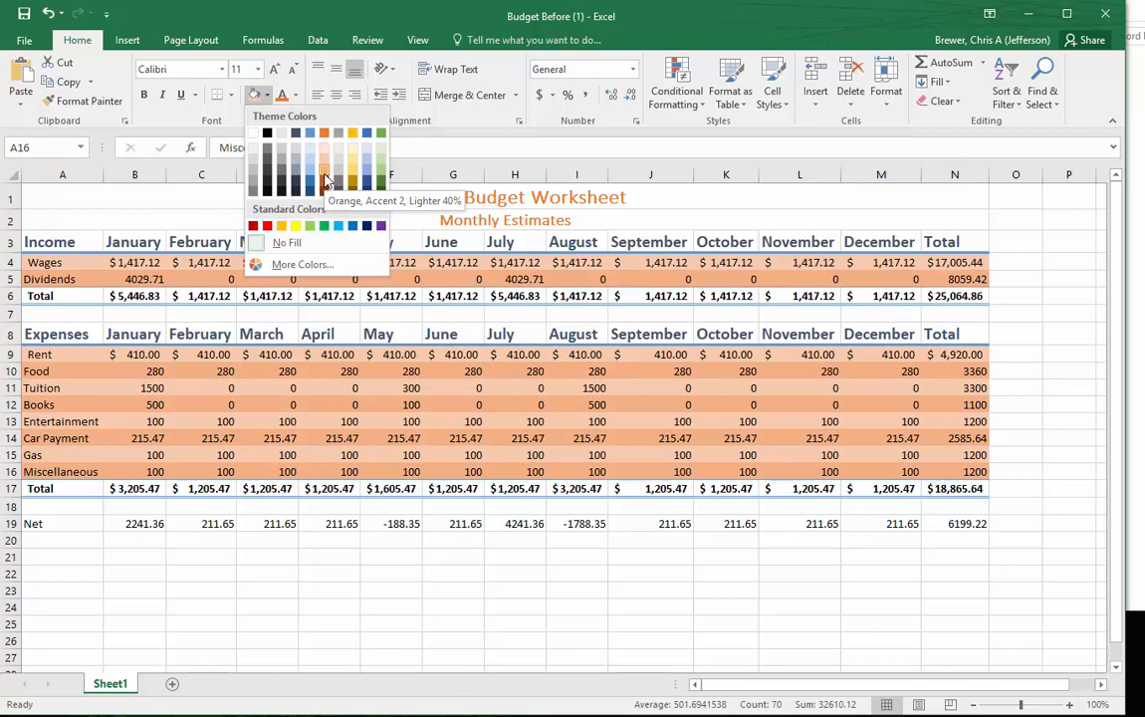
click(327, 182)
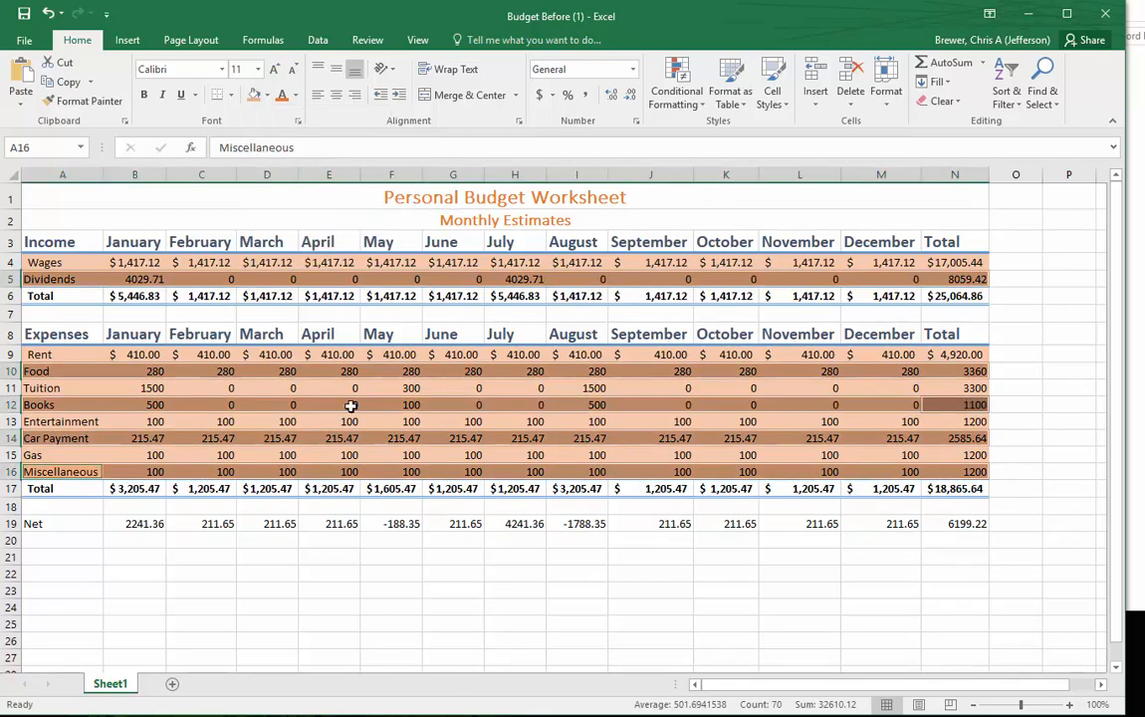
click(468, 624)
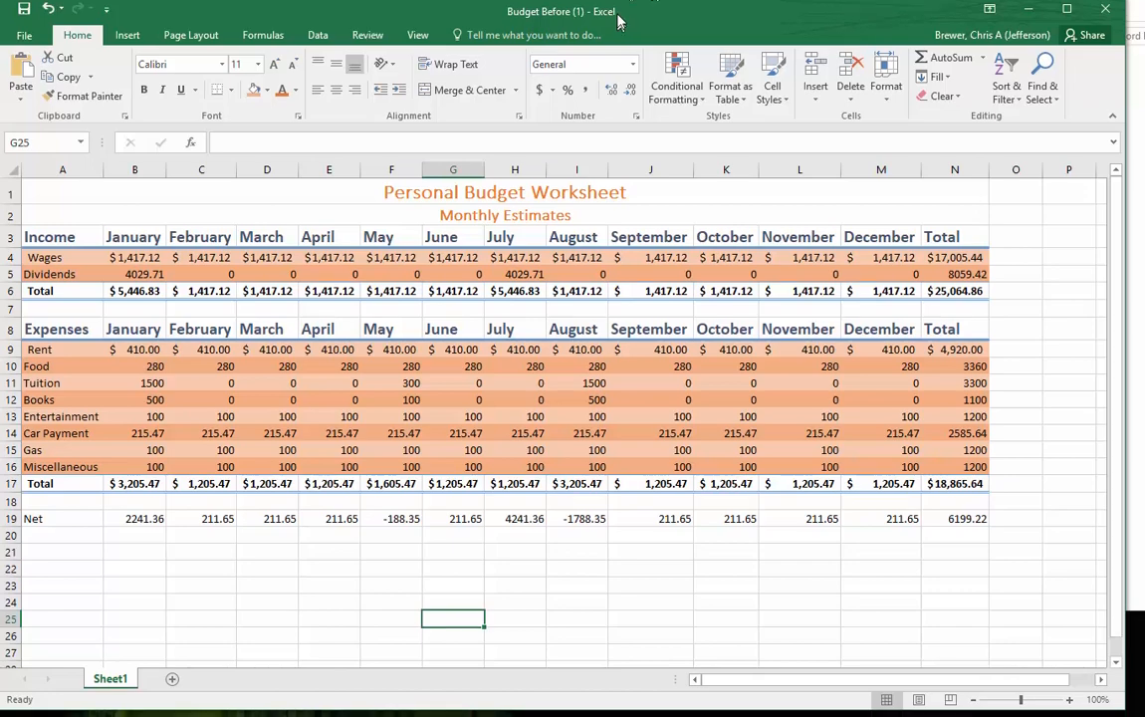
- Insert a 3-D clustered column chart of the monthly income totals, using the month names in B3:M3 and the totals in B6:M6
drag(617, 33, 596, 0)
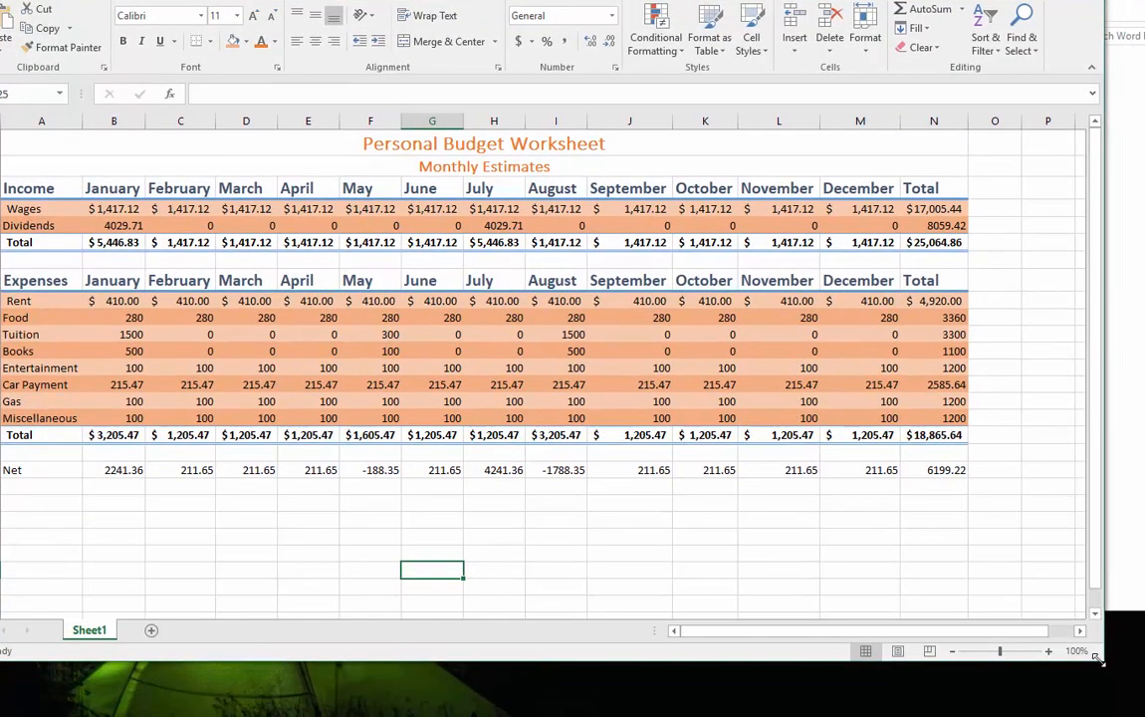
drag(1100, 662, 1103, 706)
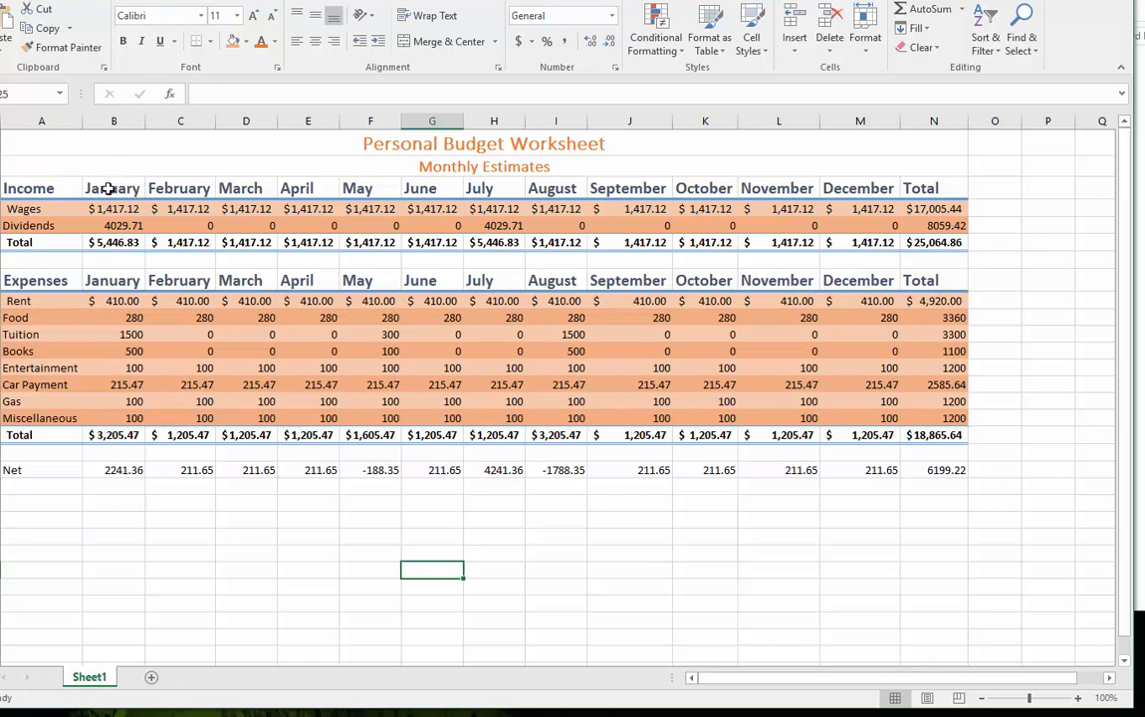
mouse_move(109, 188)
mouse_down()
mouse_move(486, 186)
mouse_move(839, 219)
mouse_move(877, 187)
mouse_up()
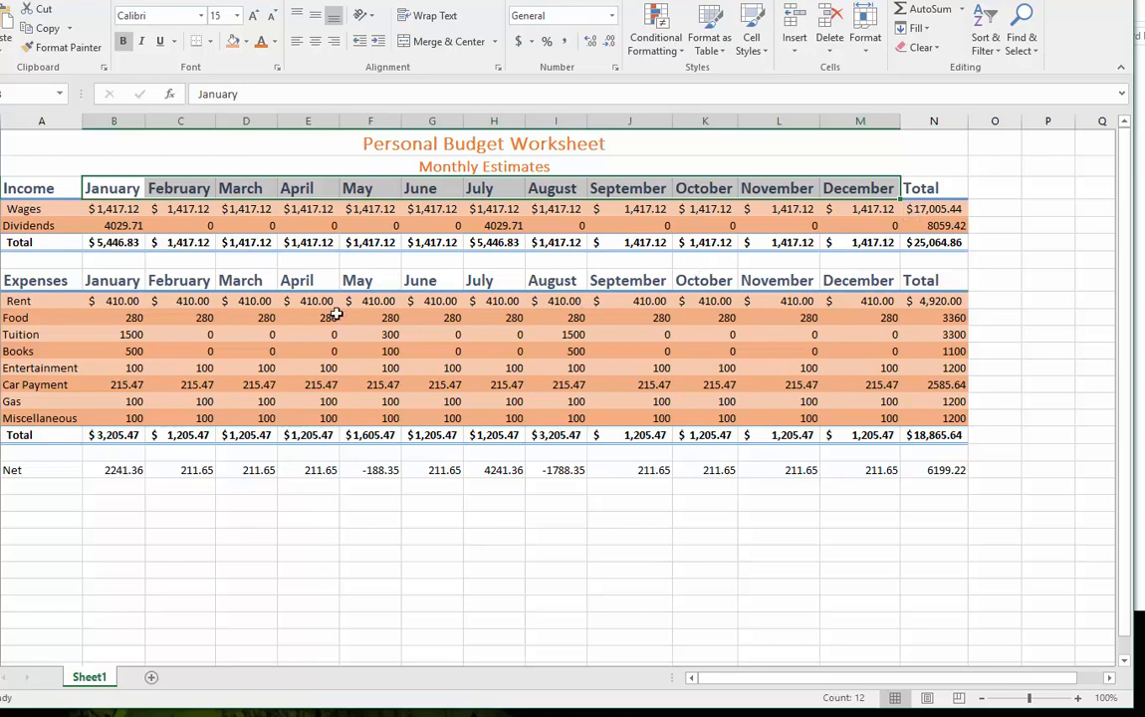
drag(105, 245, 868, 242)
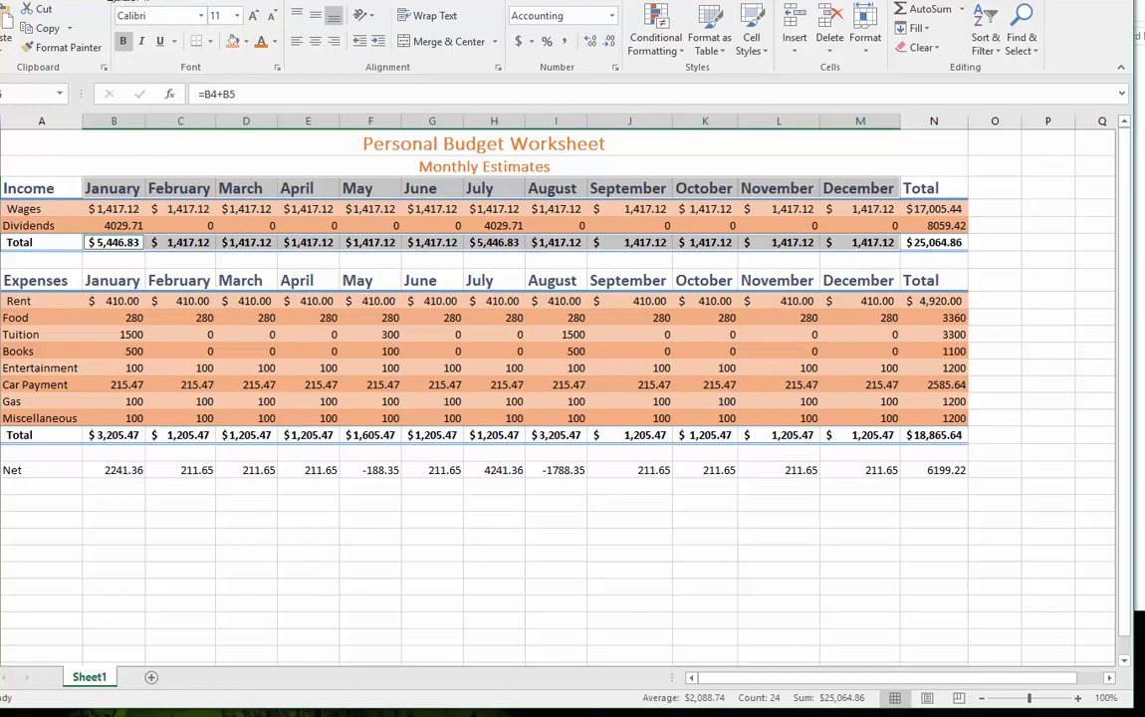
click(93, 0)
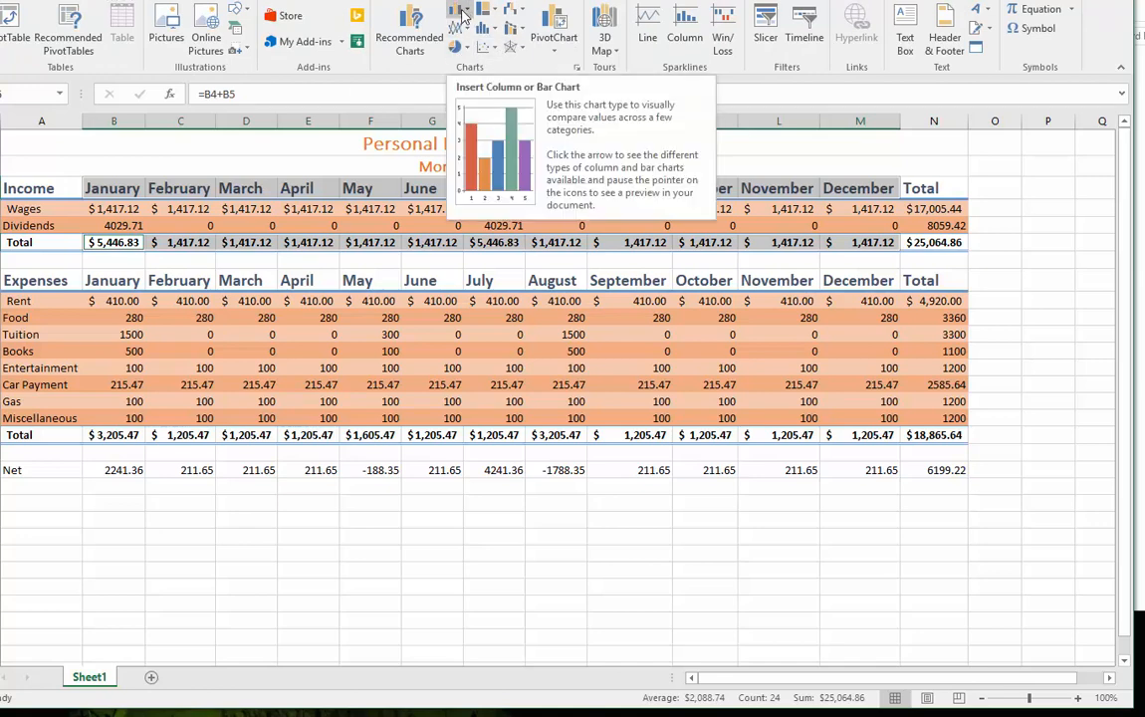
click(468, 14)
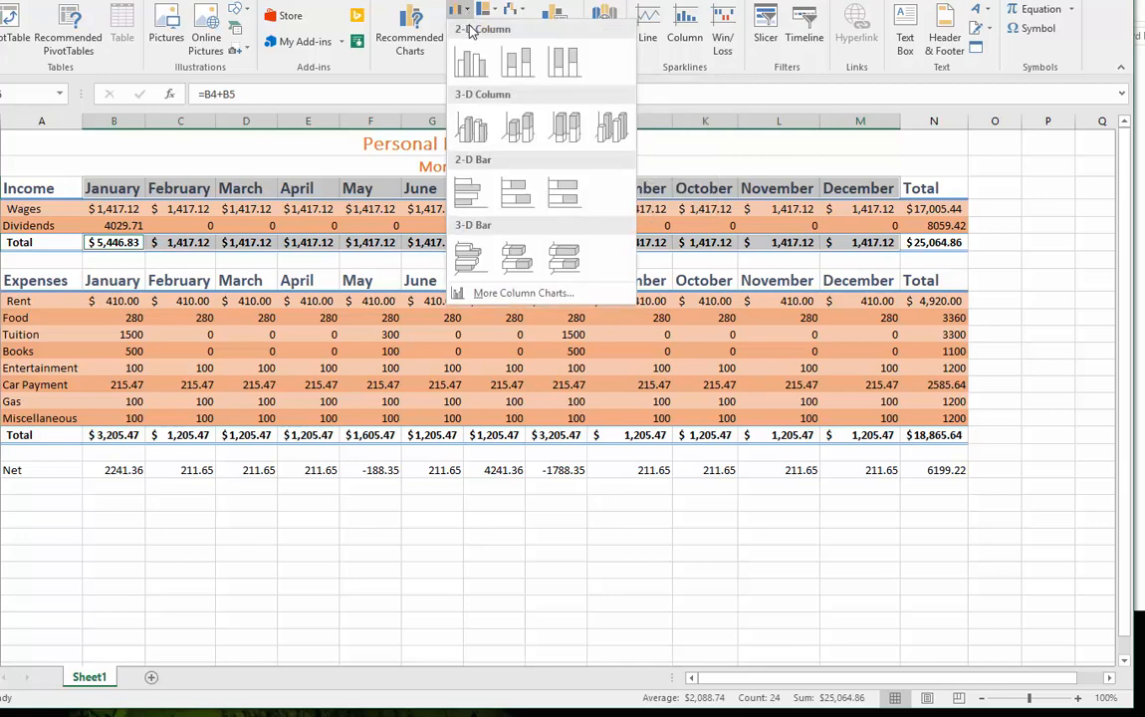
click(470, 130)
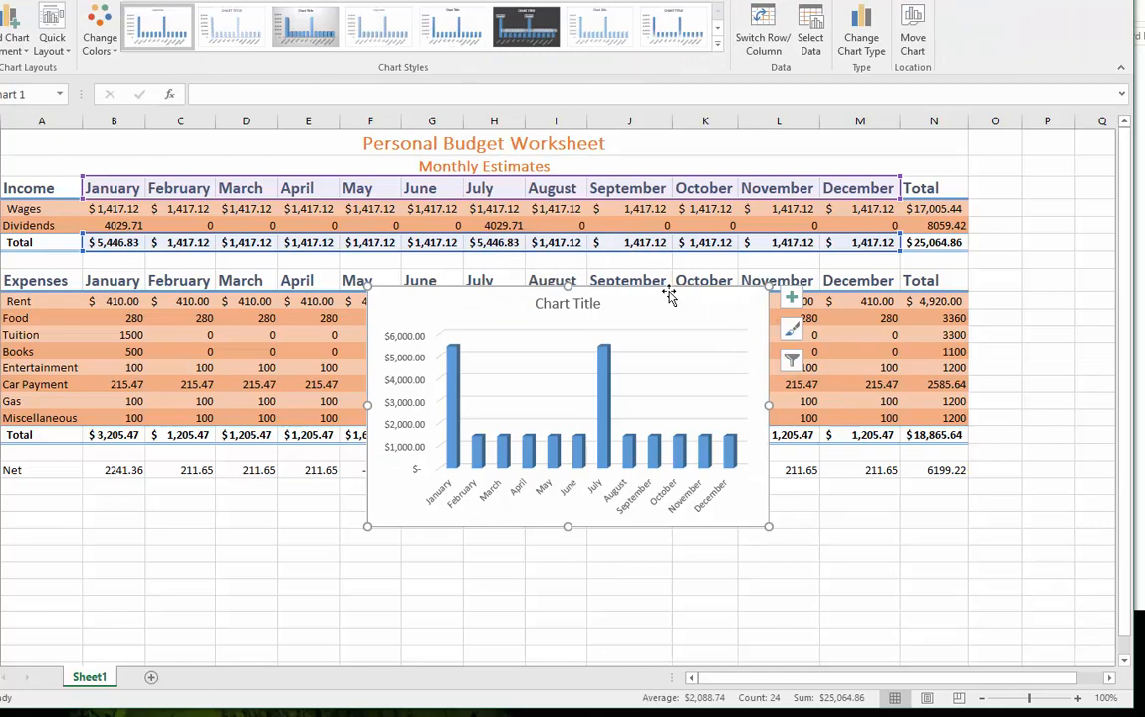
- Move the income column chart out of the budget data to just below the Net row, under columns A through G
drag(670, 296, 568, 271)
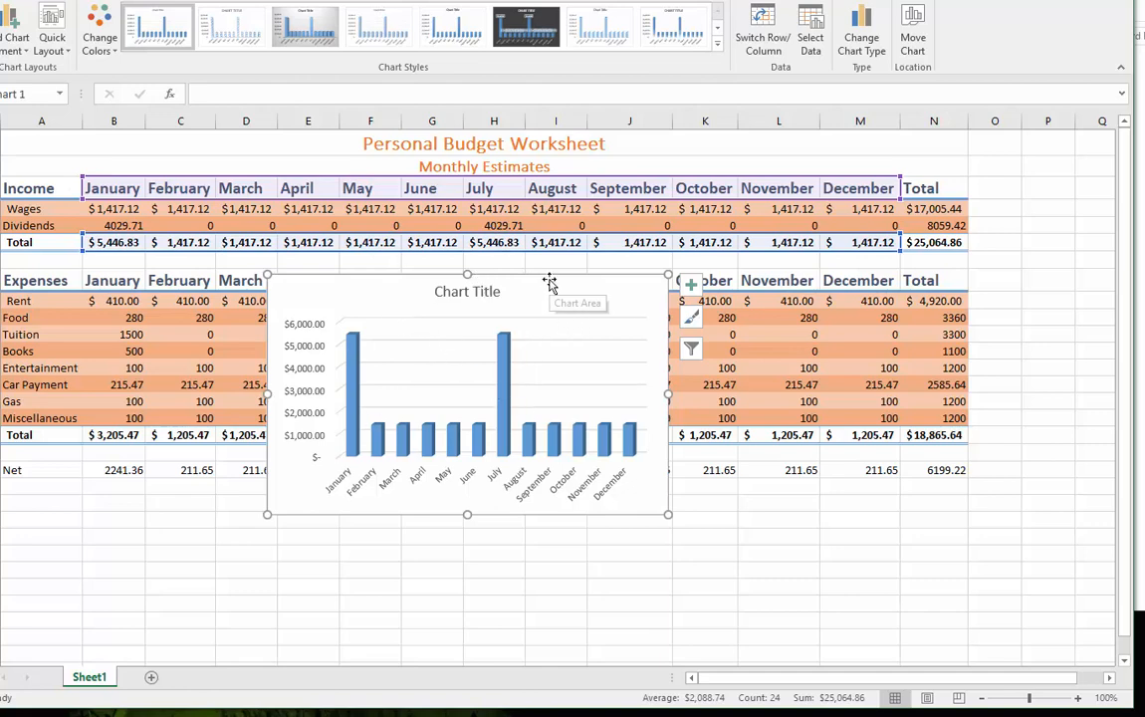
mouse_move(549, 281)
mouse_down()
mouse_move(473, 417)
mouse_move(312, 486)
mouse_up()
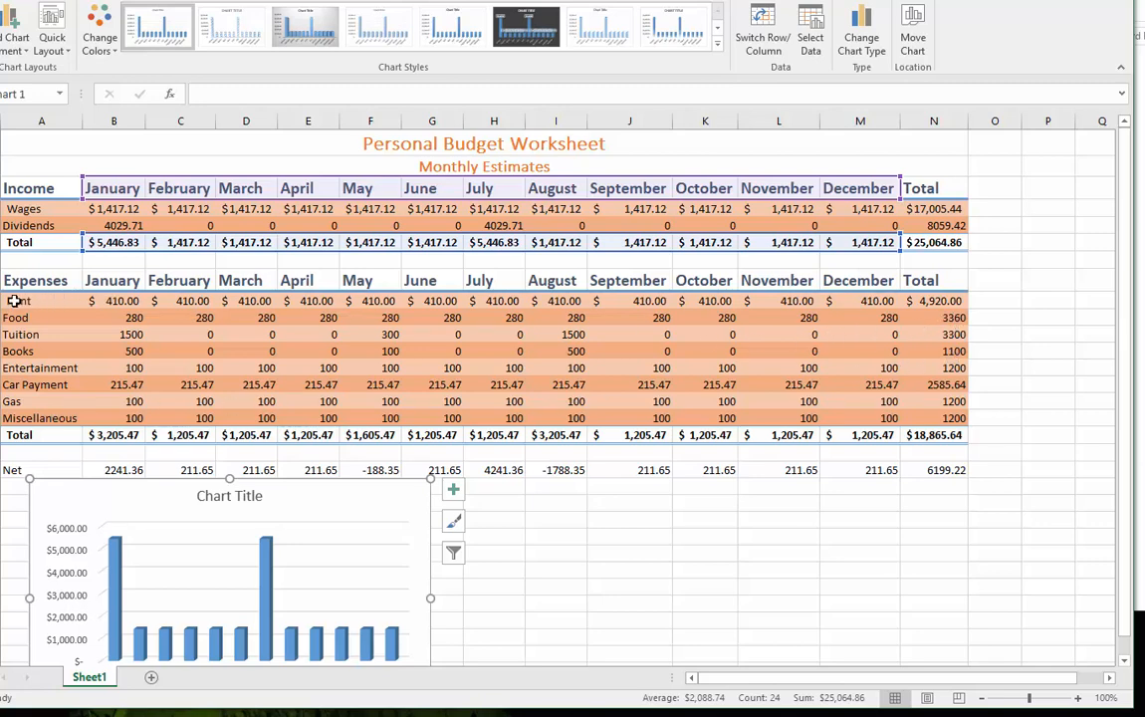
drag(25, 302, 22, 416)
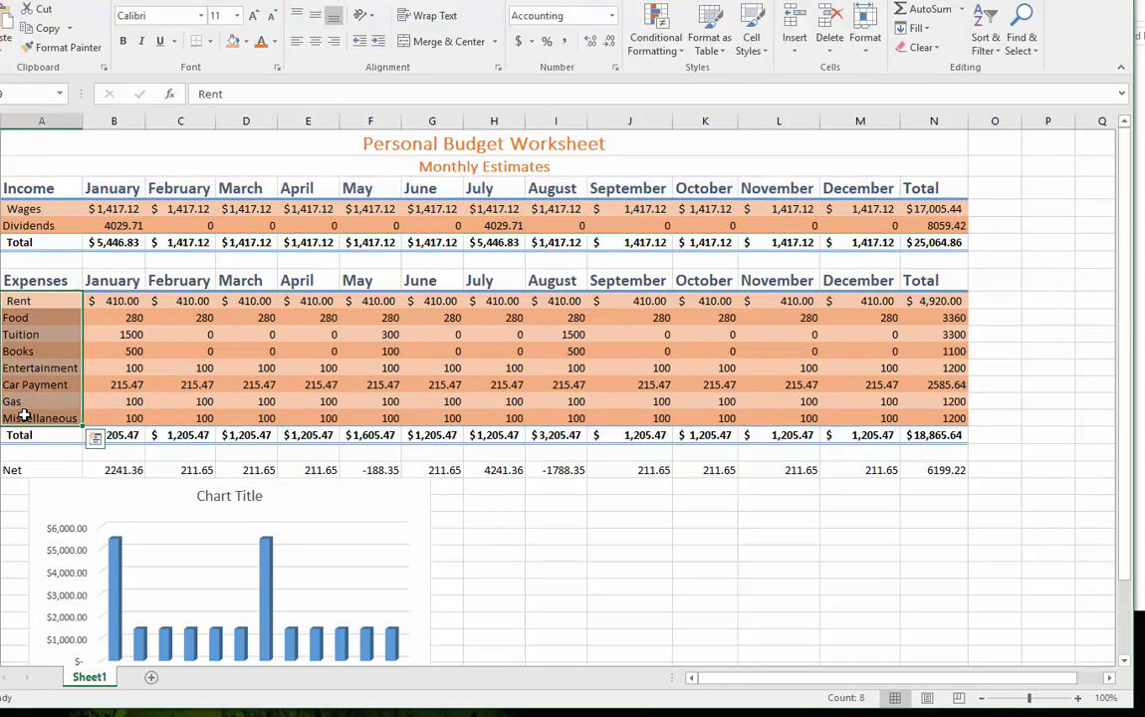
click(379, 532)
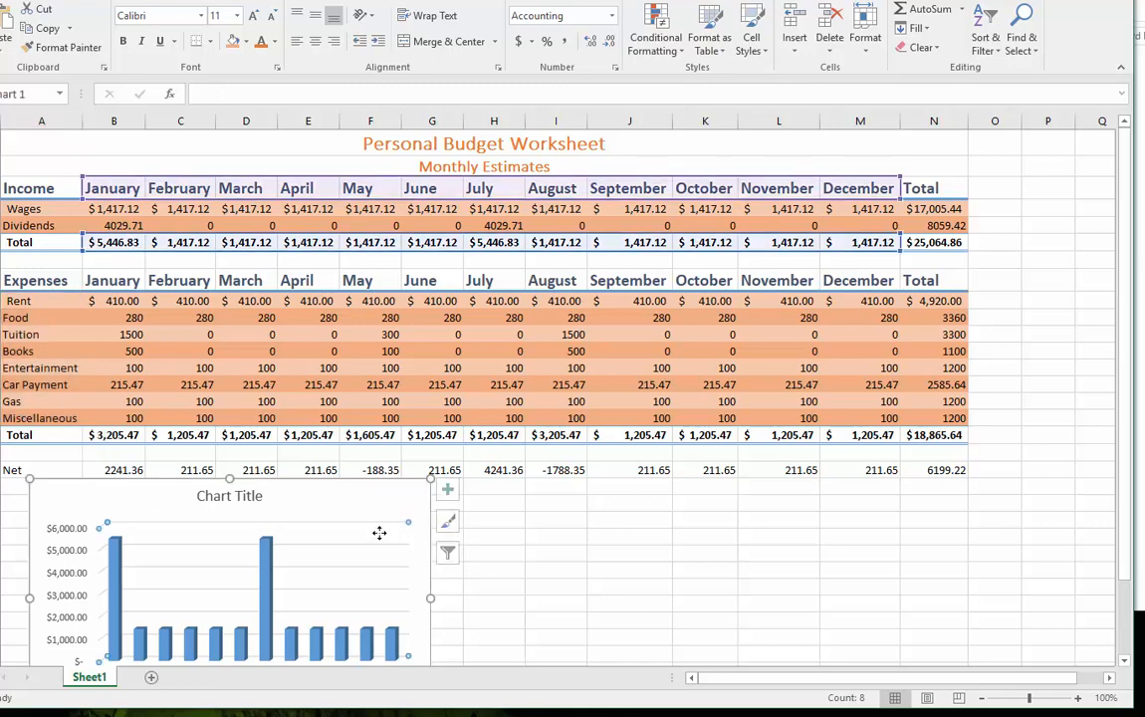
drag(386, 503, 468, 347)
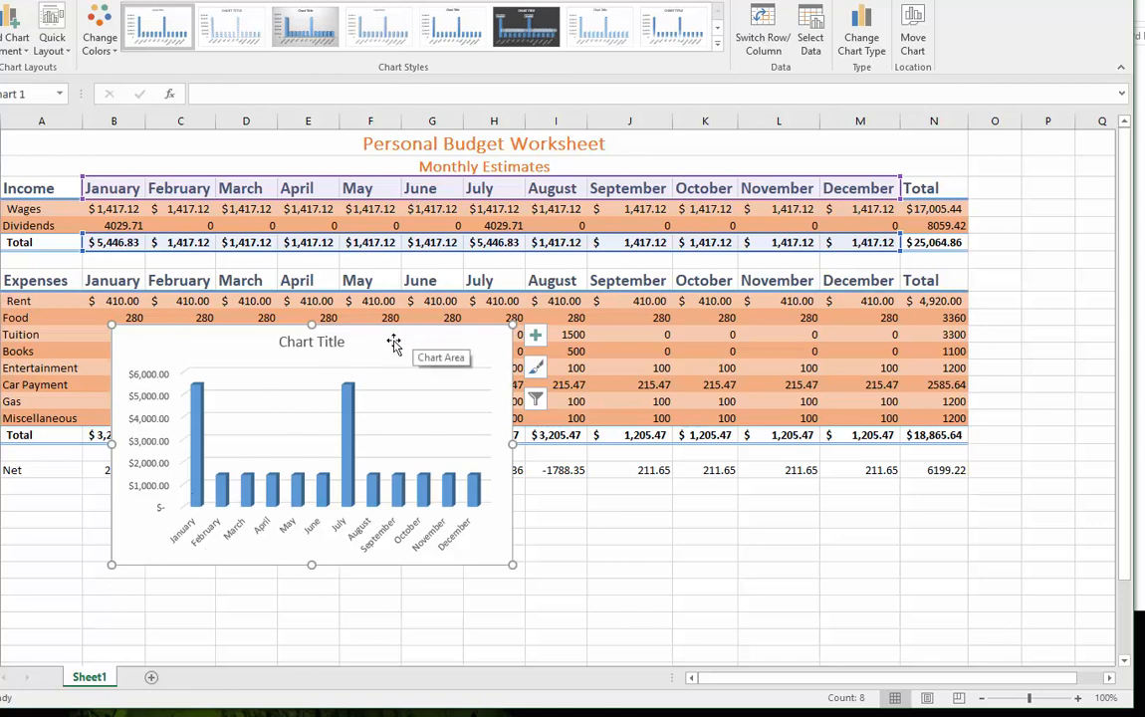
drag(394, 343, 336, 484)
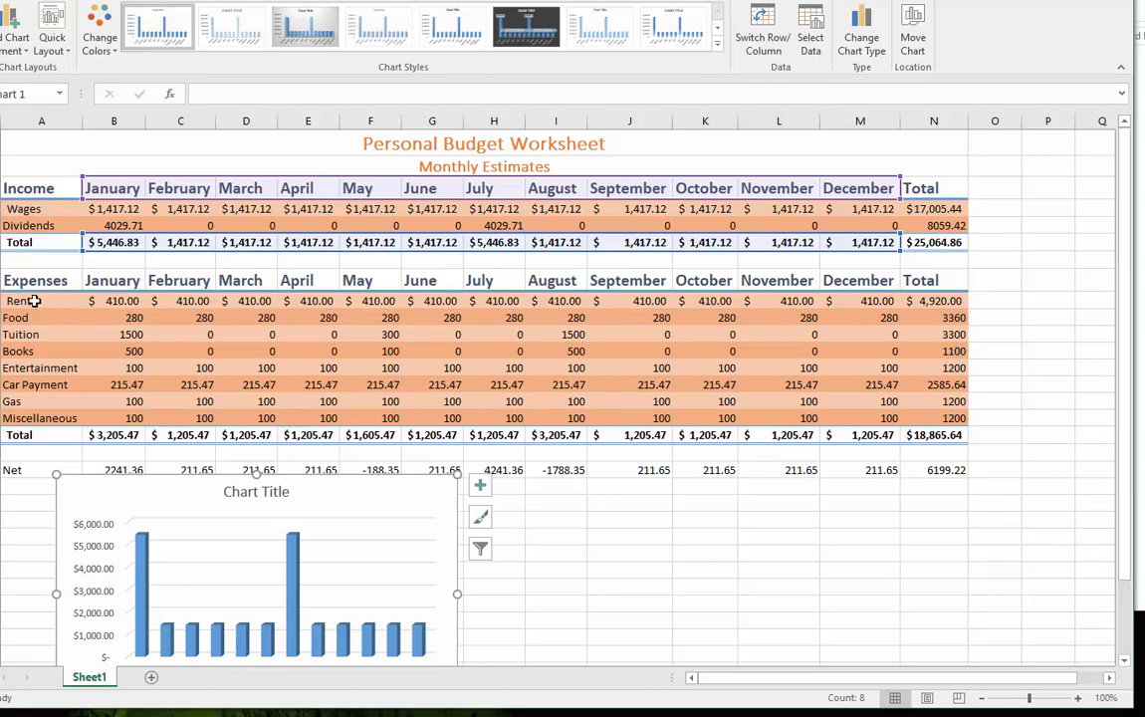
- Insert a 3-D pie chart of the yearly expenses, using the category names in A9:A16 and the totals in N9:N16
drag(23, 300, 32, 424)
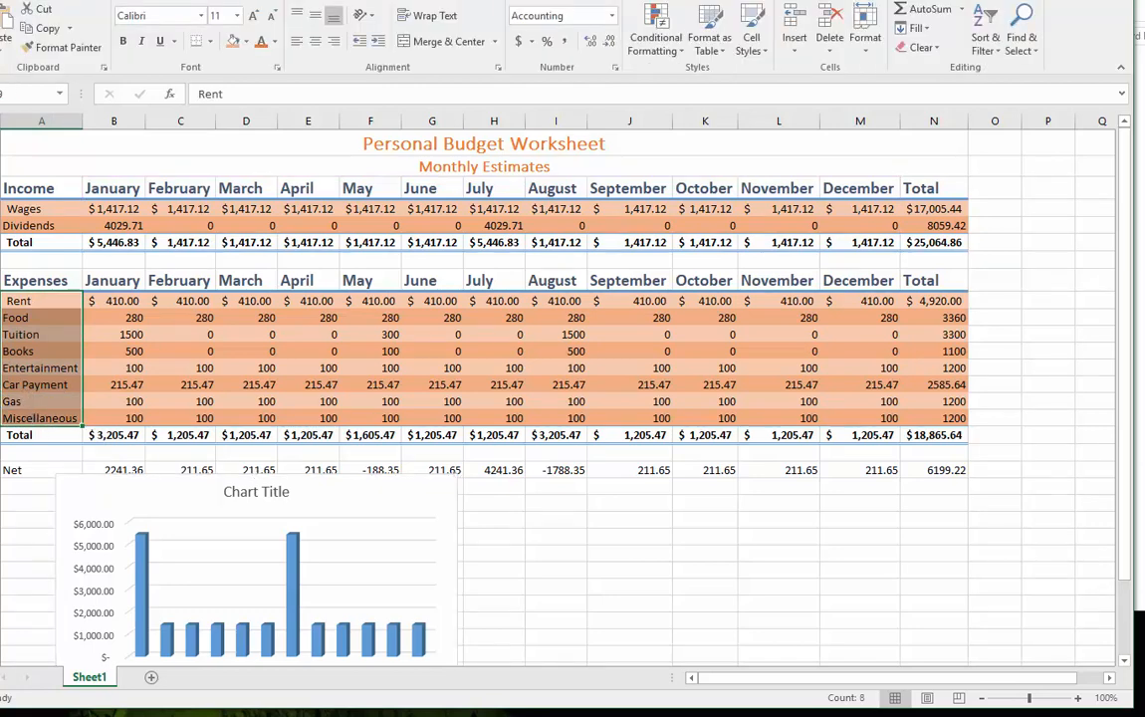
ctrl+click(938, 300)
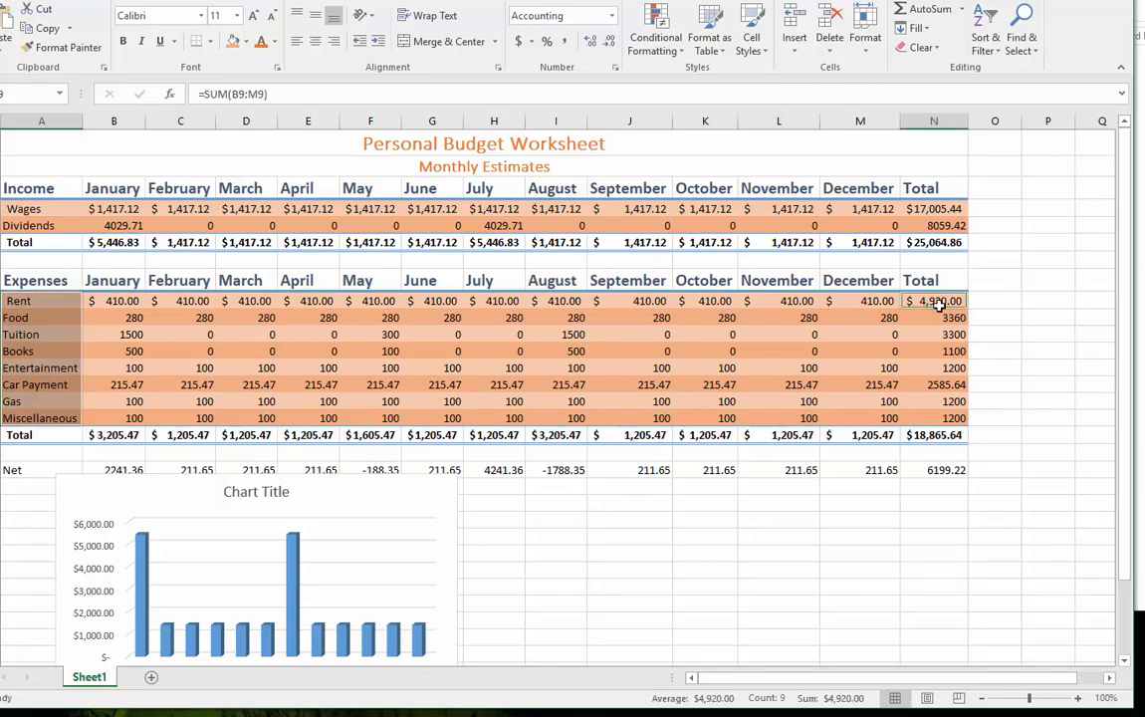
drag(938, 305, 937, 411)
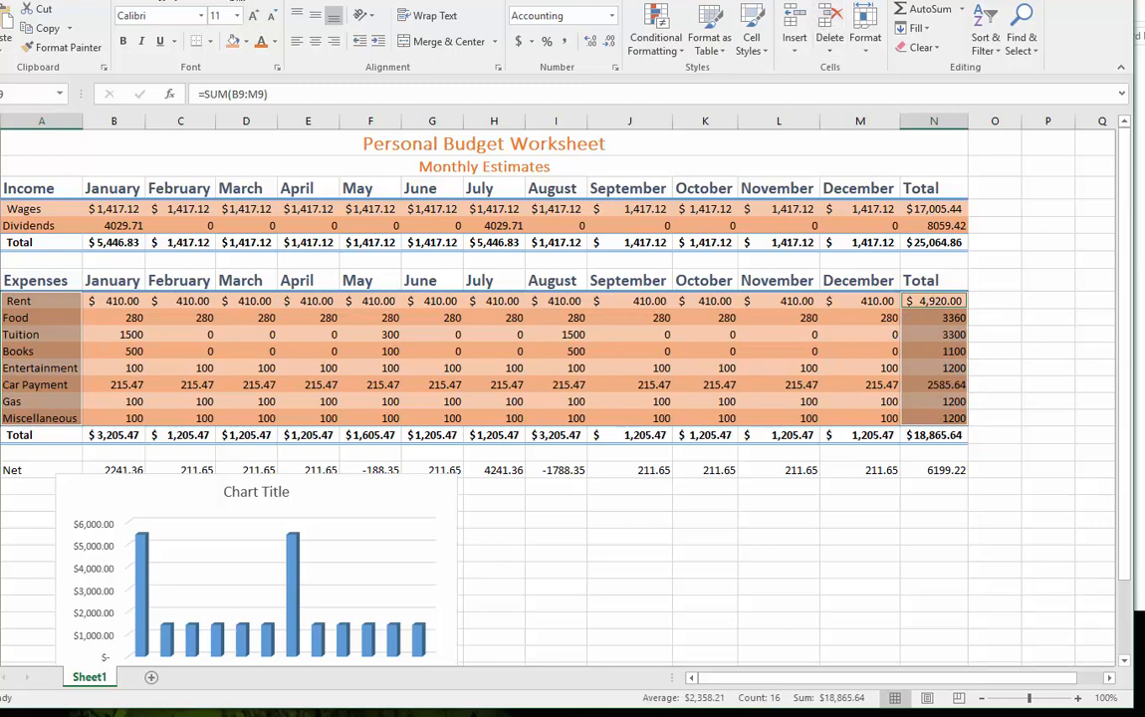
click(112, 1)
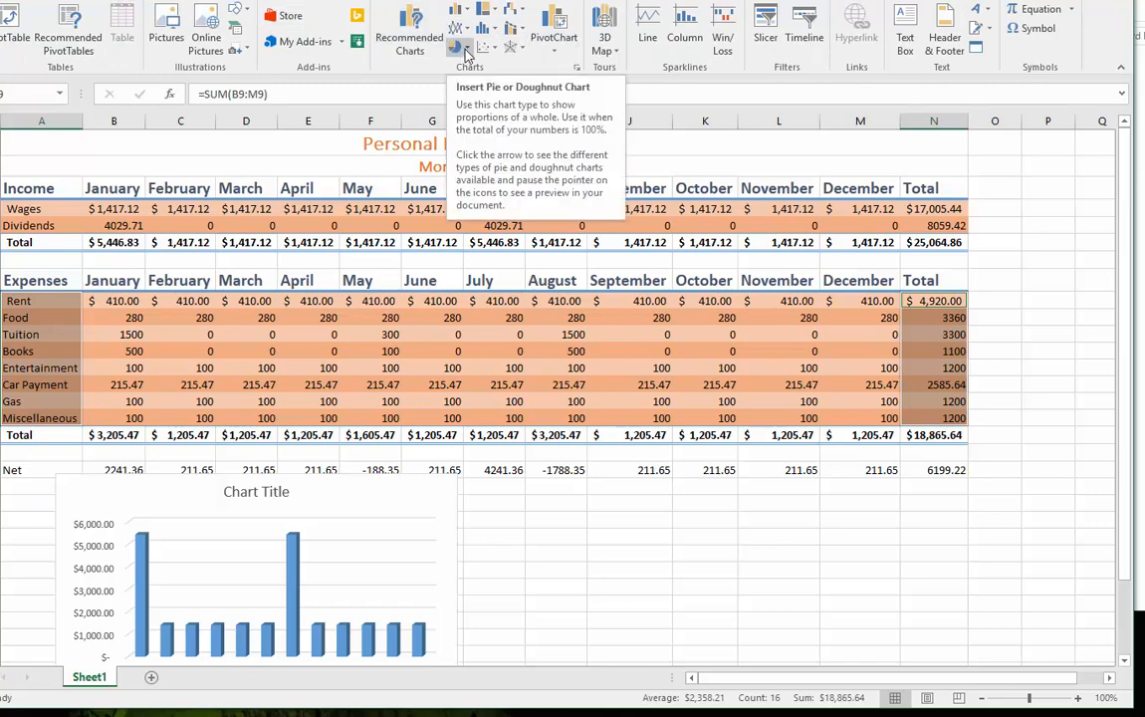
click(464, 52)
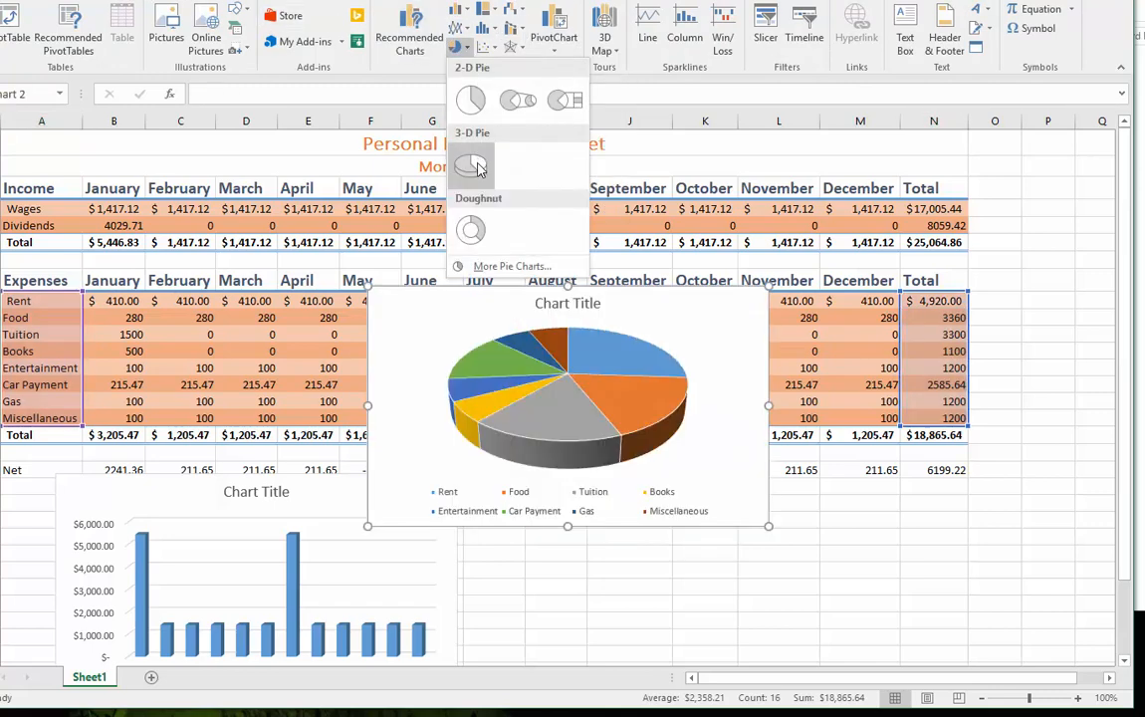
click(476, 168)
- Move the expense pie chart to just below the Net row, beside the column chart under columns H through M
drag(673, 331, 686, 317)
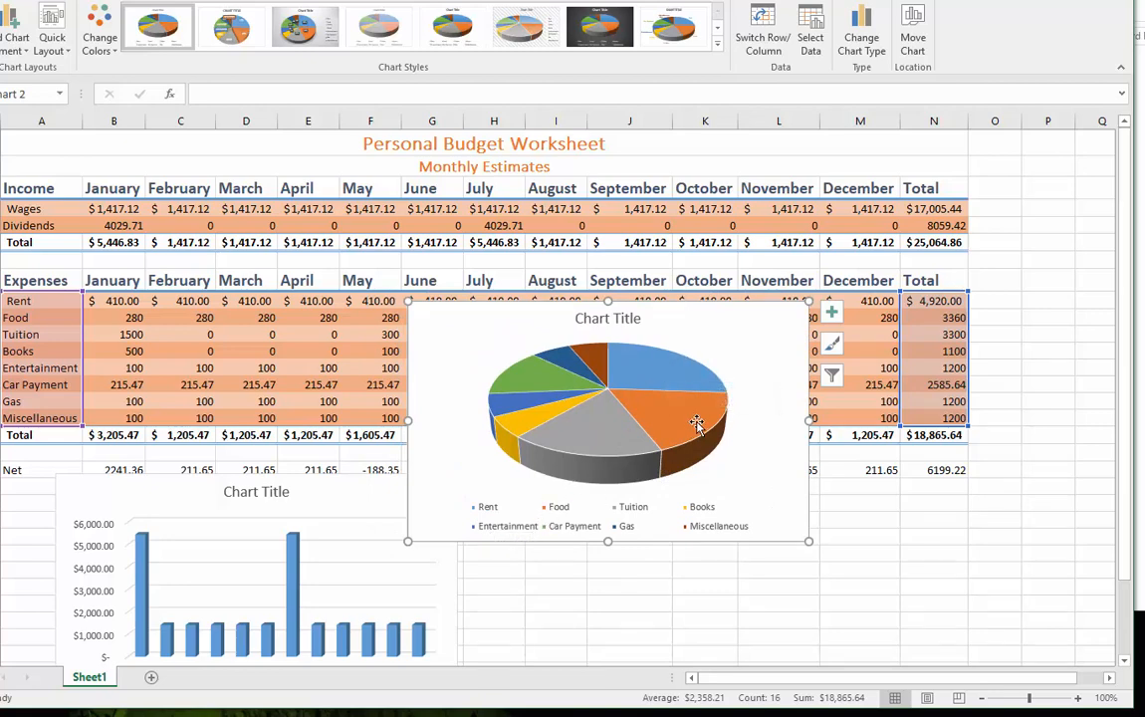
mouse_move(596, 442)
drag(730, 310, 825, 476)
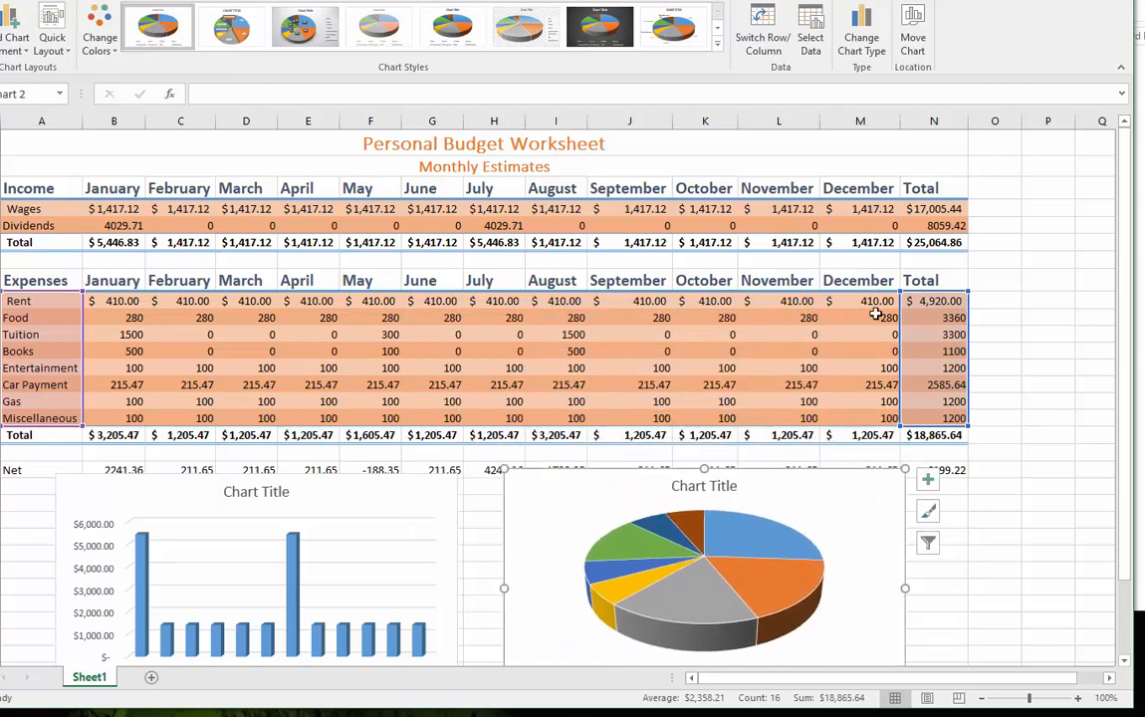